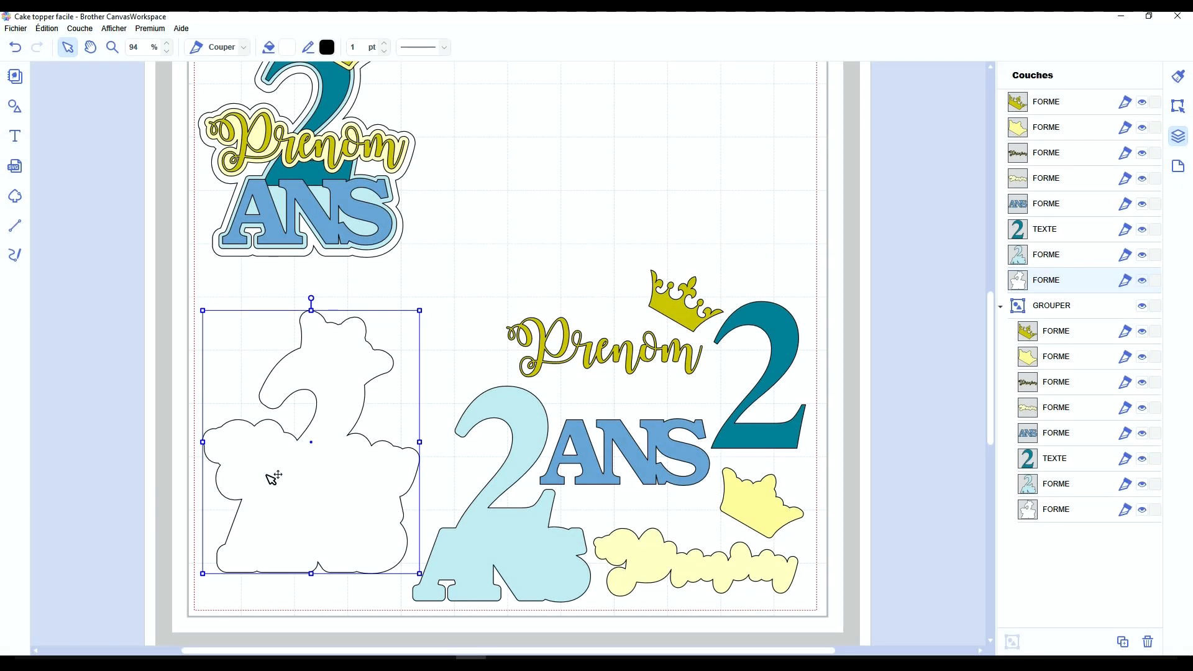
Step: Stack the light-blue backing, the teal 2 and the blue ANS on the white outline shape
left_click_drag(519, 421, 333, 385)
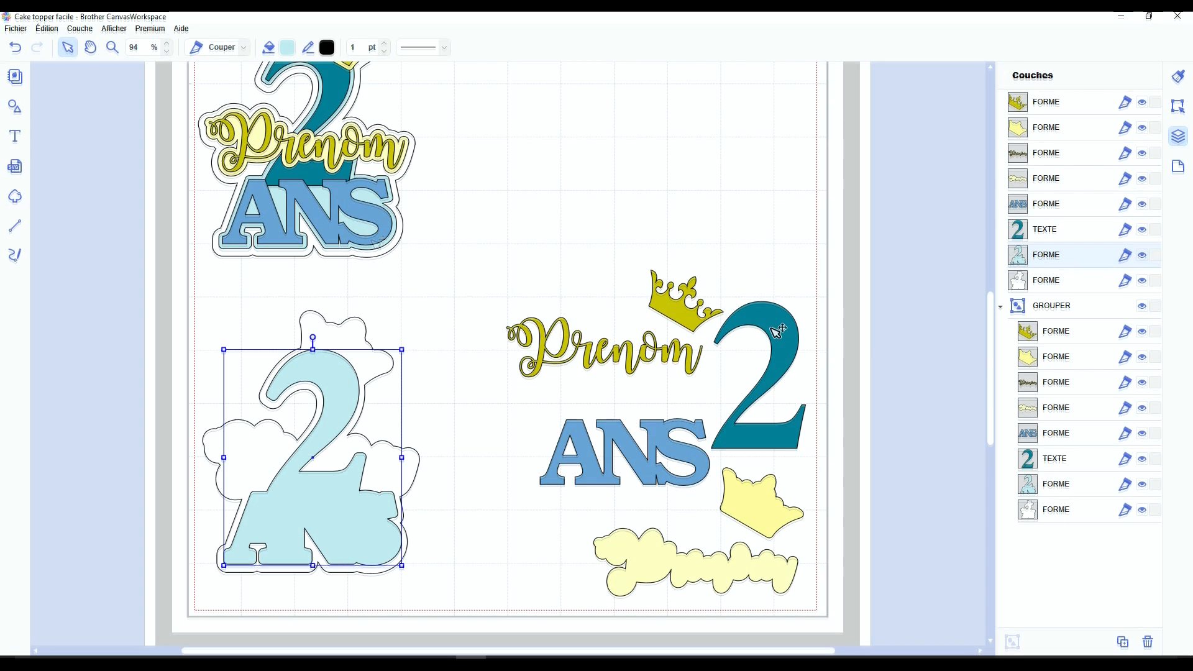
left_click_drag(779, 320, 336, 373)
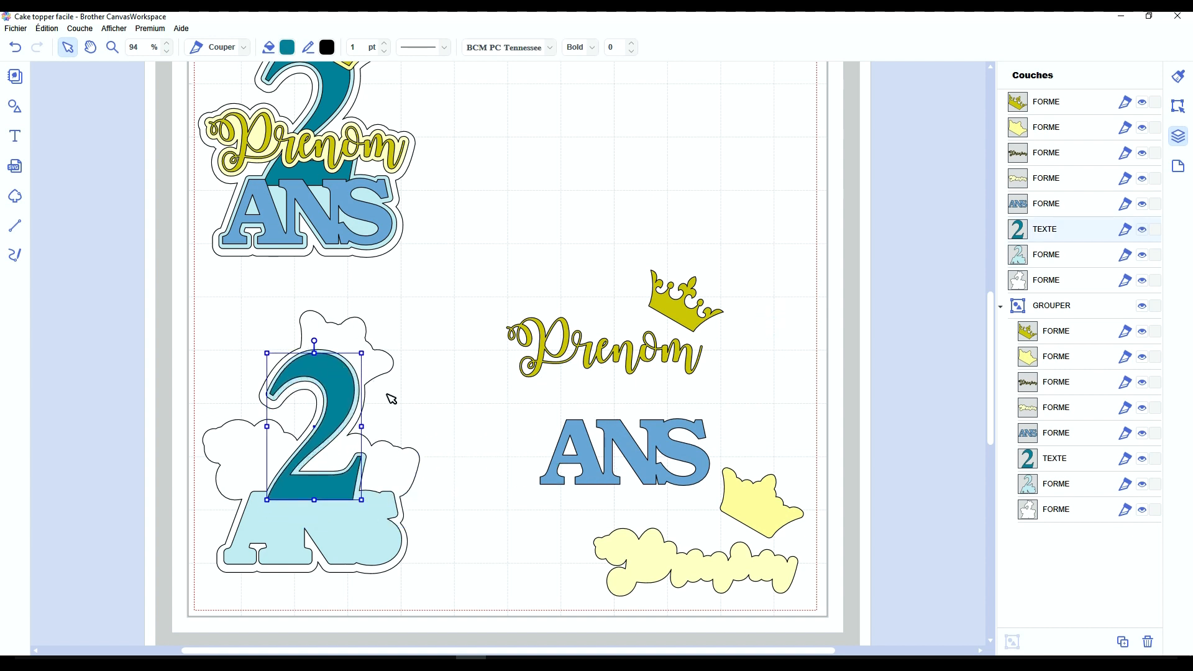
left_click_drag(618, 432, 305, 510)
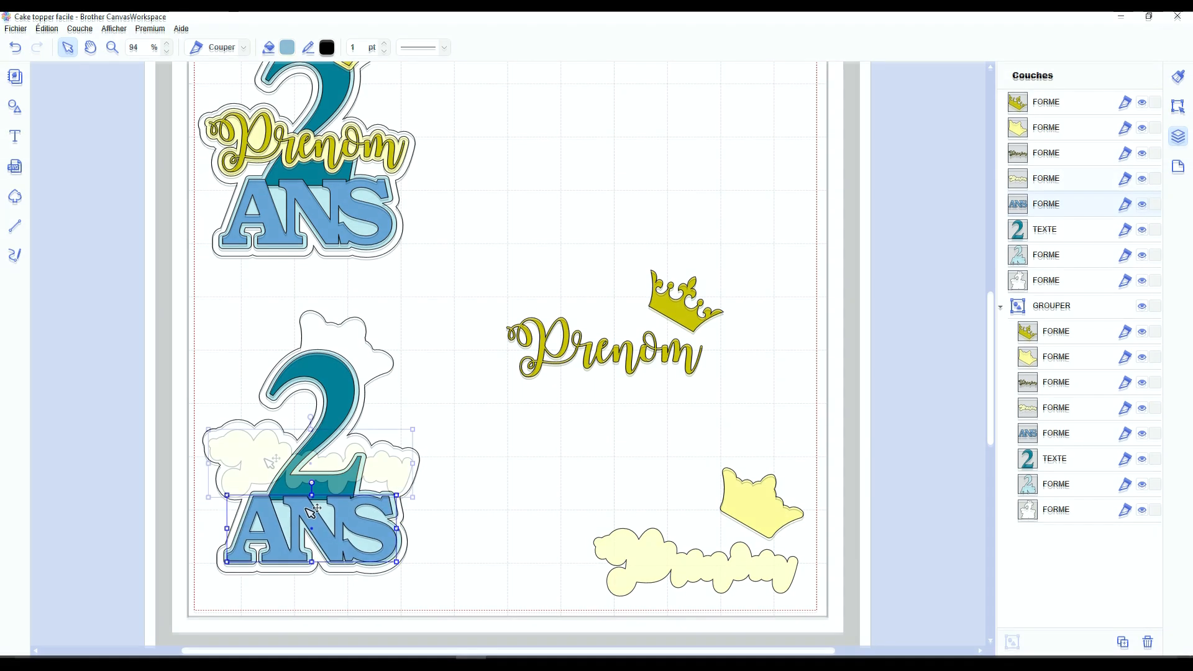
Step: Place the Prenom and crown pieces, each over its pale yellow backing, on the assembled topper
left_click_drag(655, 560, 271, 459)
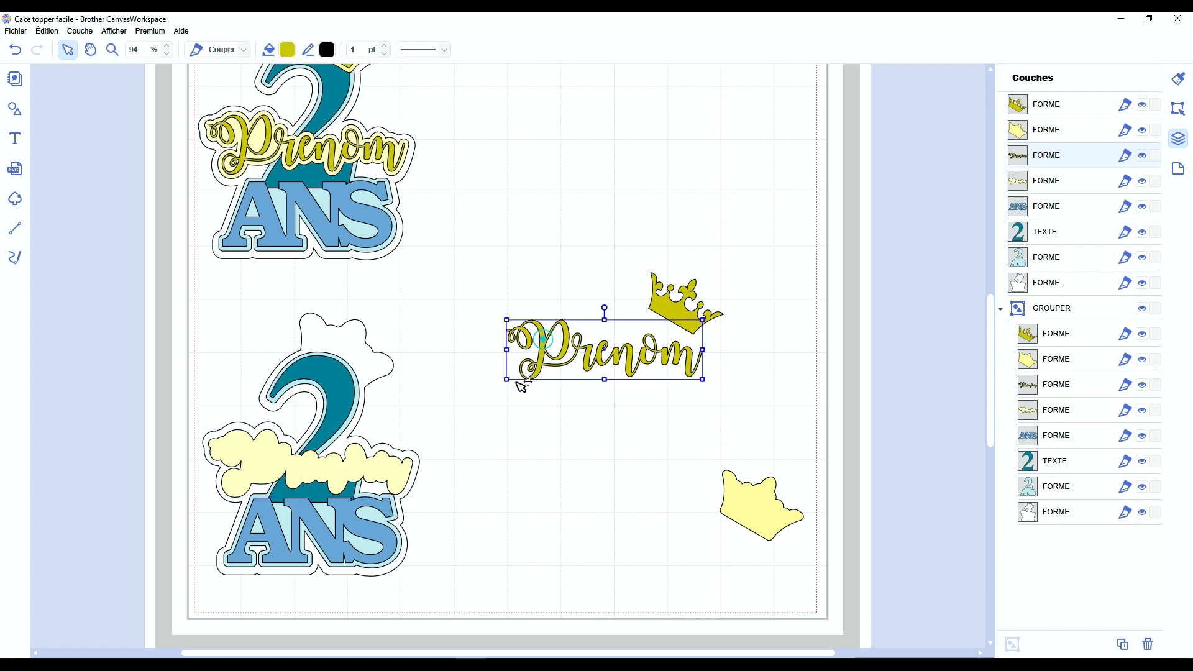
left_click_drag(553, 342, 252, 452)
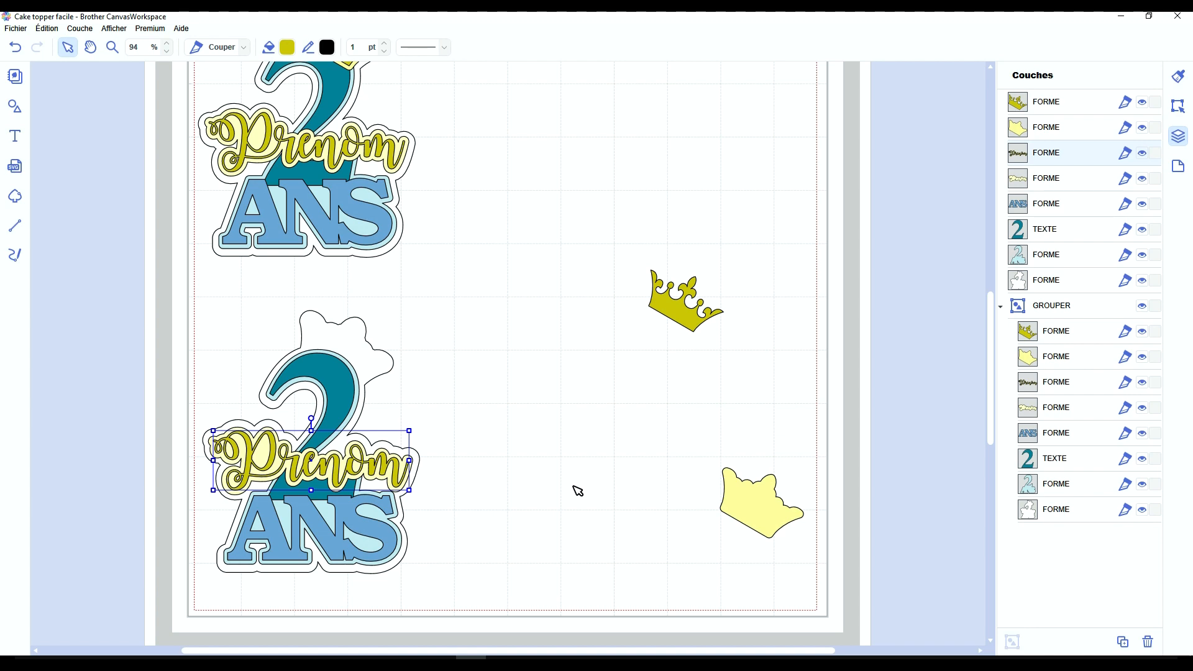
left_click_drag(793, 521, 339, 362)
left_click_drag(671, 307, 333, 354)
left_click(554, 367)
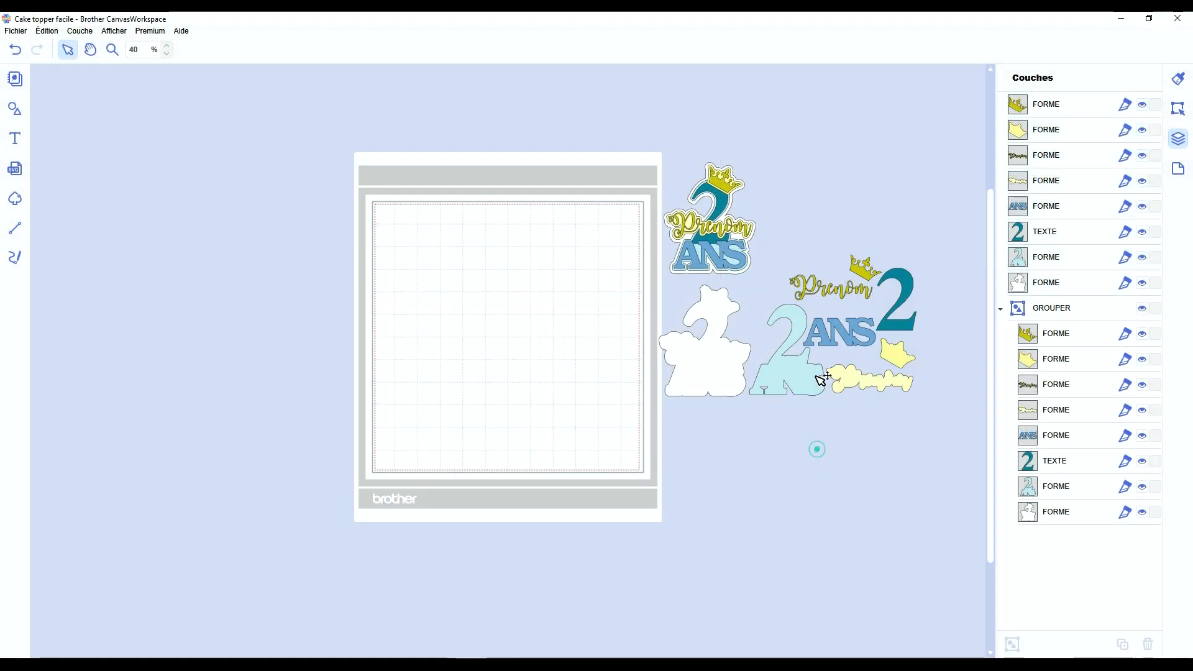
Step: Move the light-blue backing, the teal 2 and the blue ANS beside the mat, below the white outline
left_click(776, 386)
left_click_drag(776, 386, 690, 483)
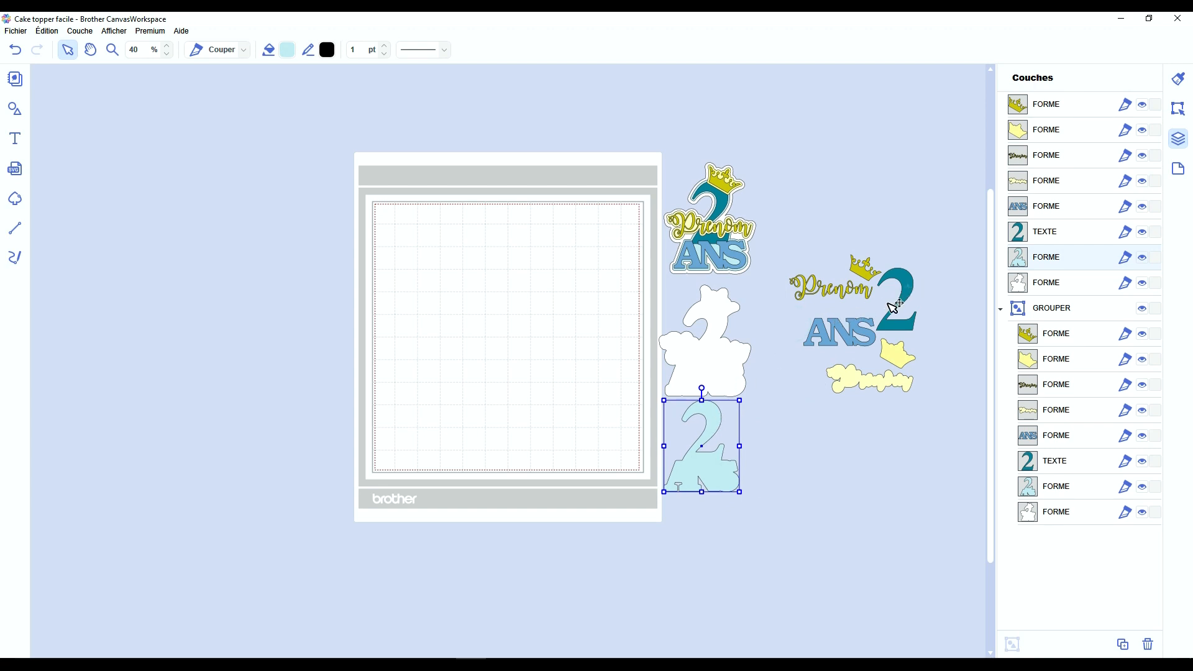
left_click_drag(915, 287, 766, 415)
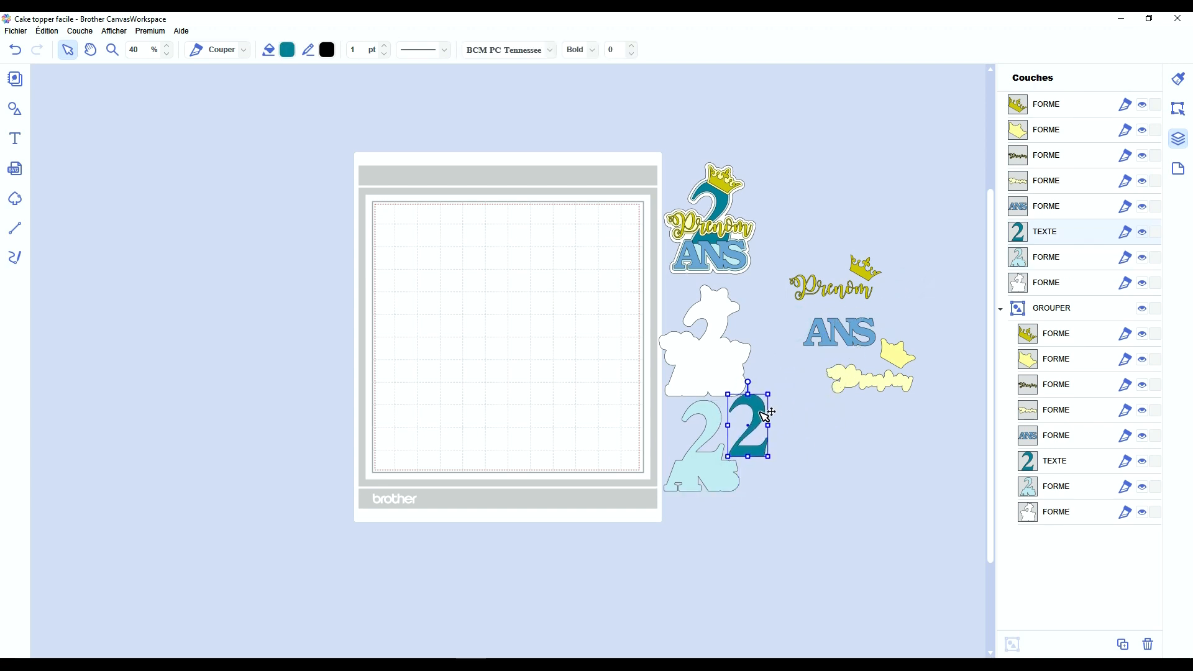
left_click_drag(822, 333, 767, 483)
Step: Move the Prenom and crown pieces with their pale yellow backings below the other parts beside the mat
left_click(860, 381)
left_click_drag(827, 412, 703, 510)
left_click_drag(893, 358, 779, 514)
left_click(828, 288)
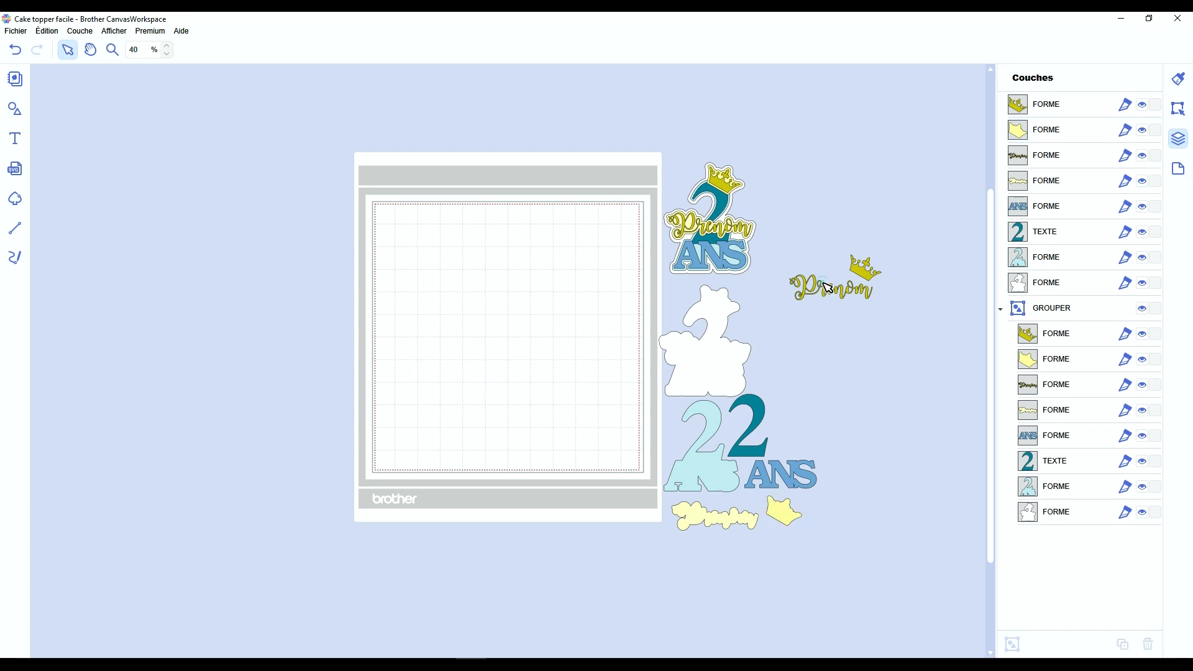
left_click_drag(822, 288, 720, 569)
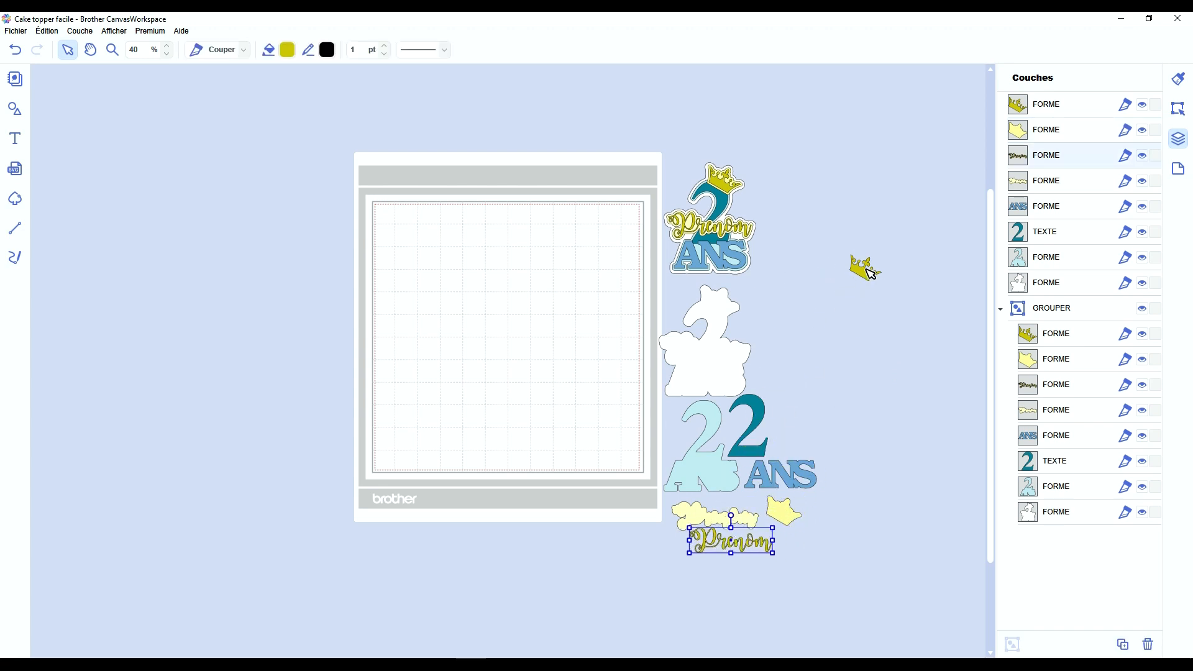
left_click_drag(865, 270, 801, 550)
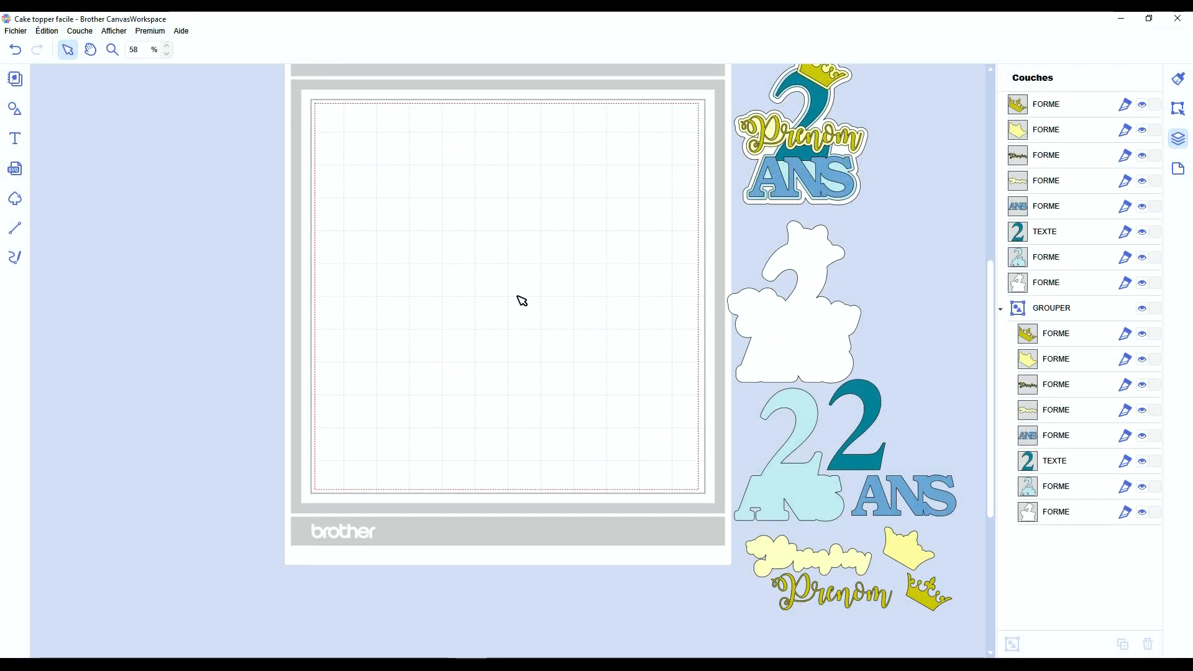
scroll(522, 301, "up", 1)
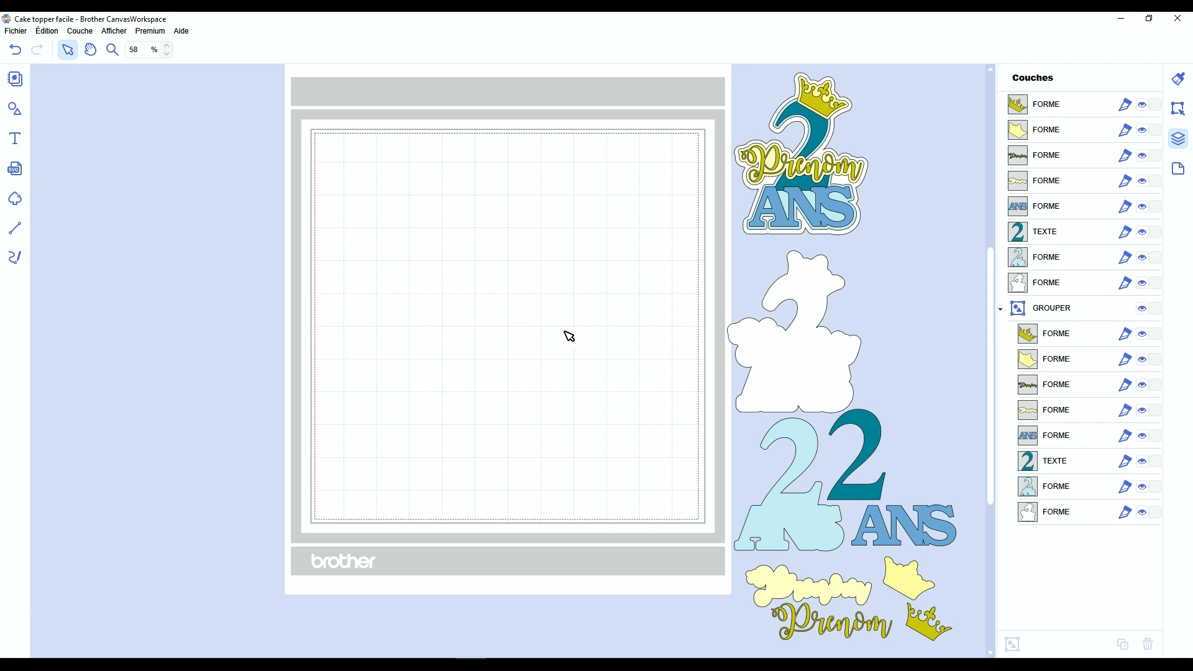
scroll(573, 322, "down", 1)
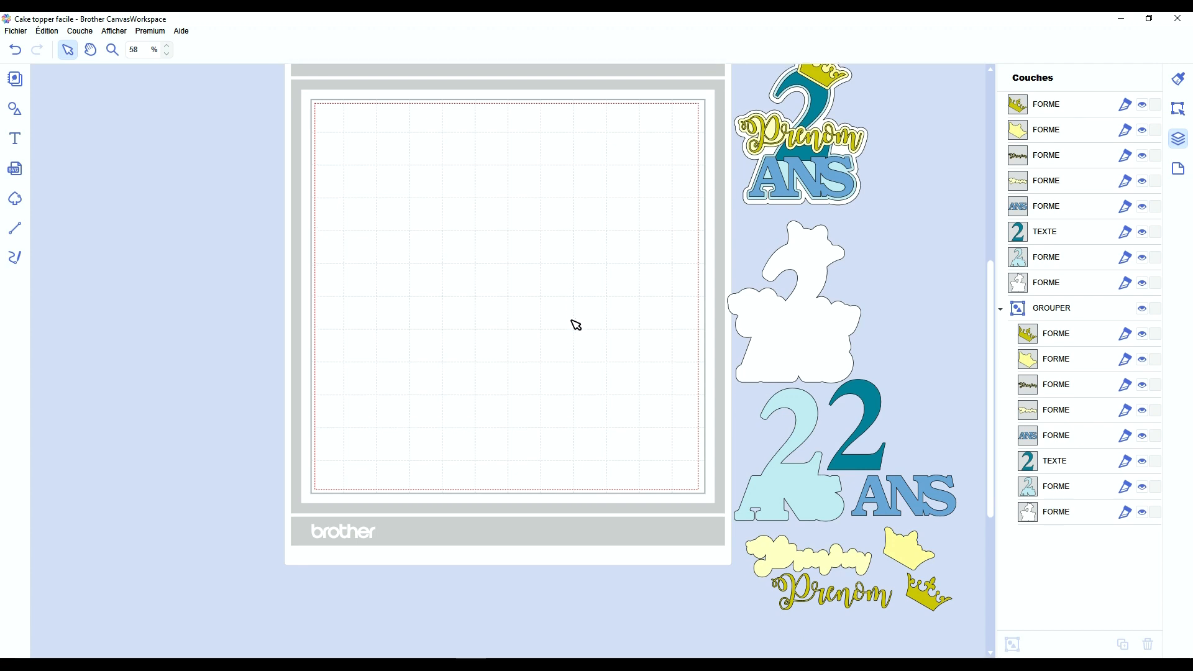
left_click(864, 465)
left_click(875, 501)
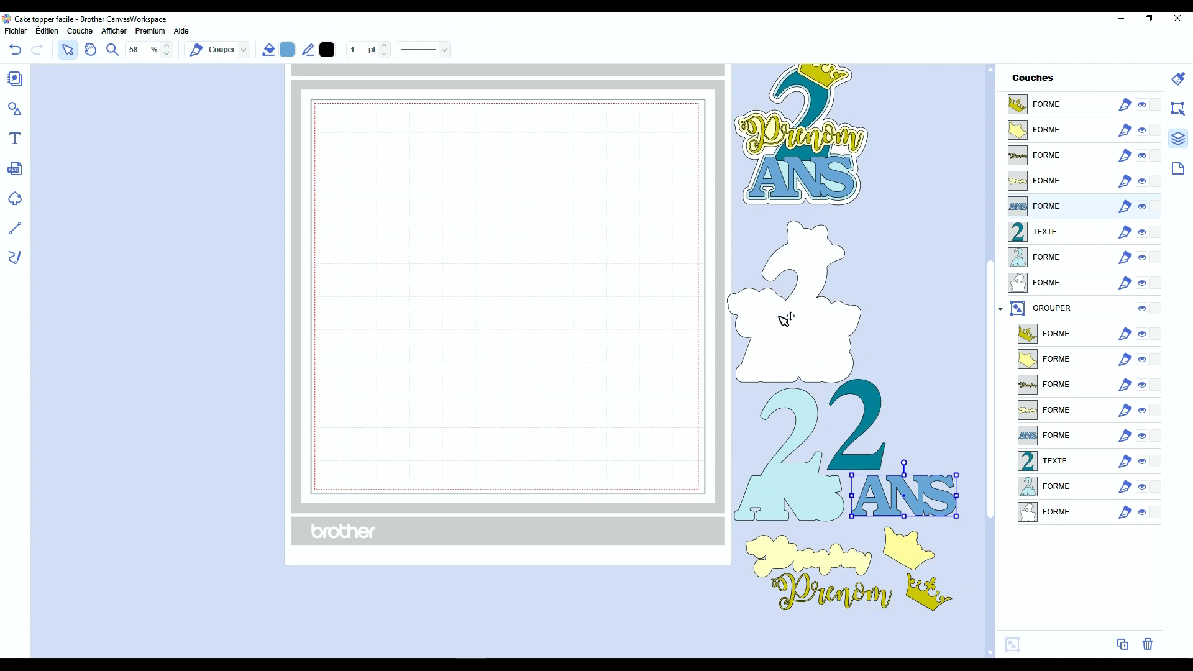
scroll(577, 432, "up", 2)
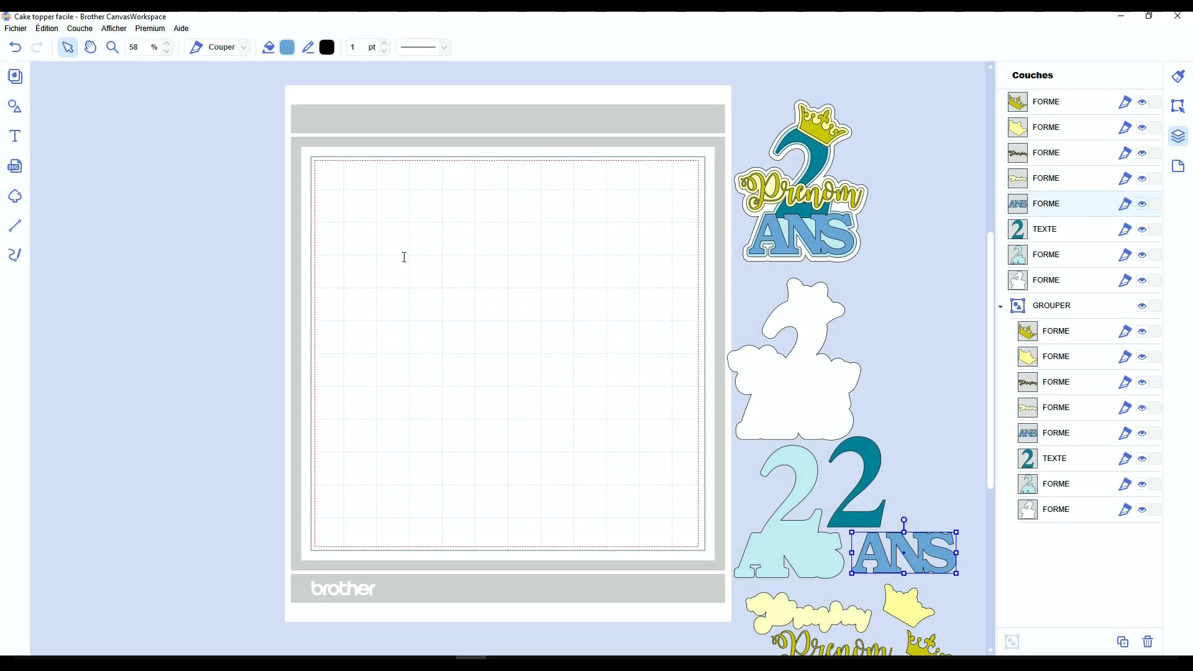
Step: Add two separate text objects on the mat, "28" with "ANS" below it
left_click(404, 257)
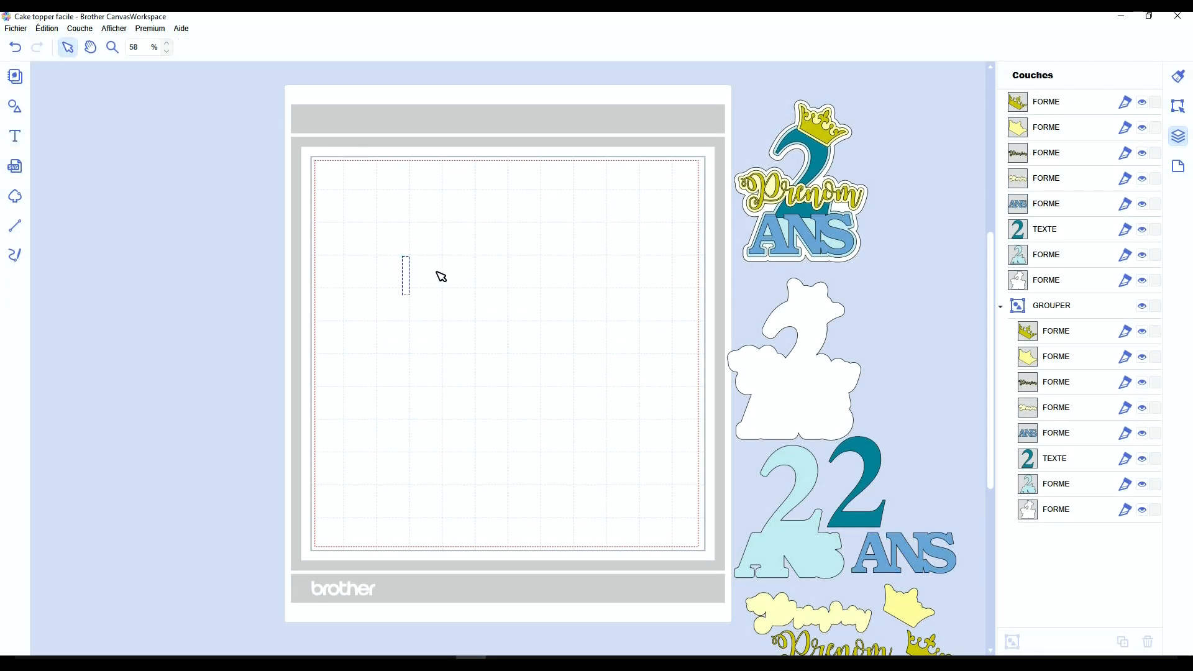
type("28")
left_click(456, 352)
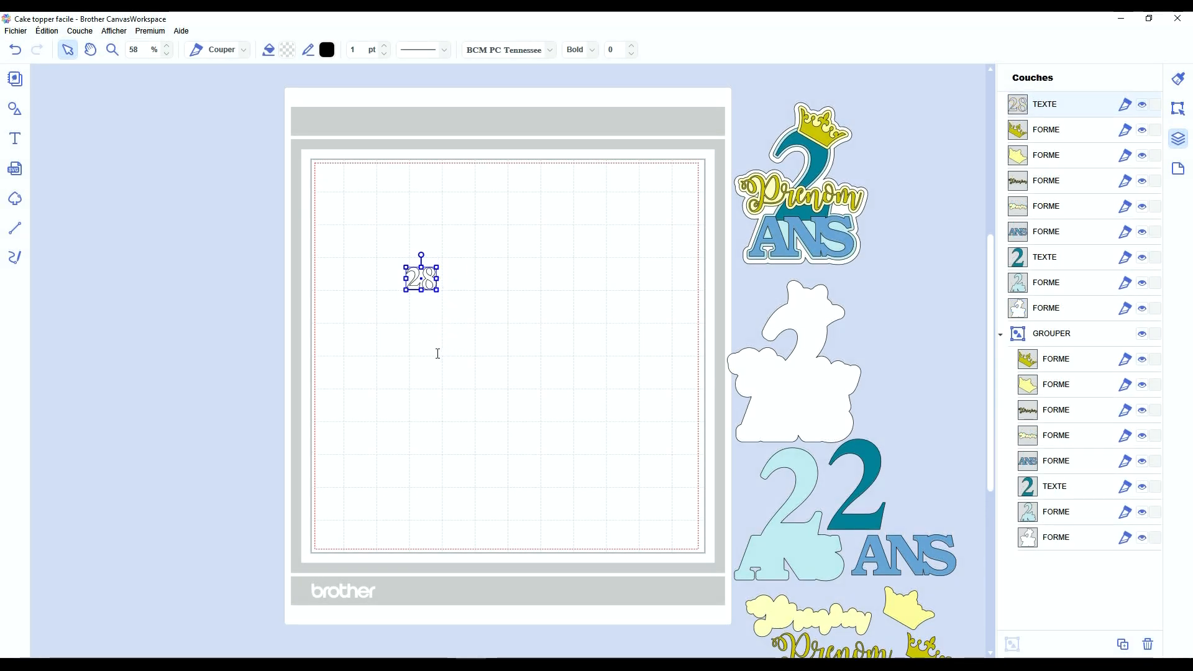
left_click(411, 357)
type("ANS")
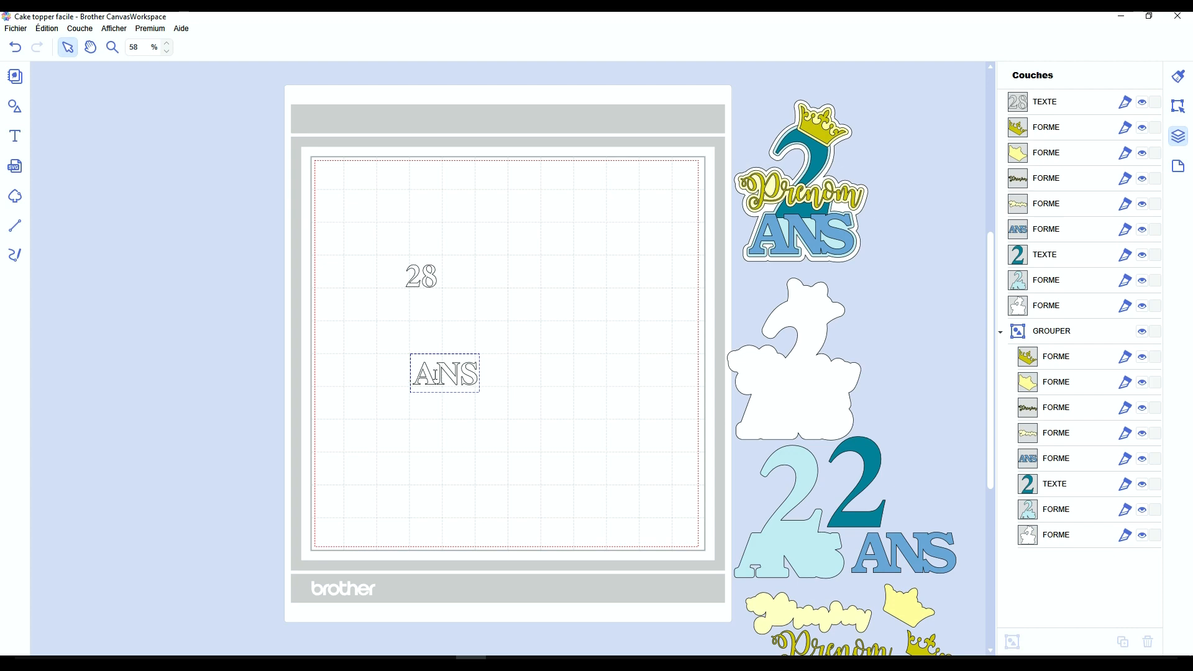
left_click(504, 372)
Step: Add a separate text object "Prenom" on the mat below "ANS"
key("t")
left_click(468, 408)
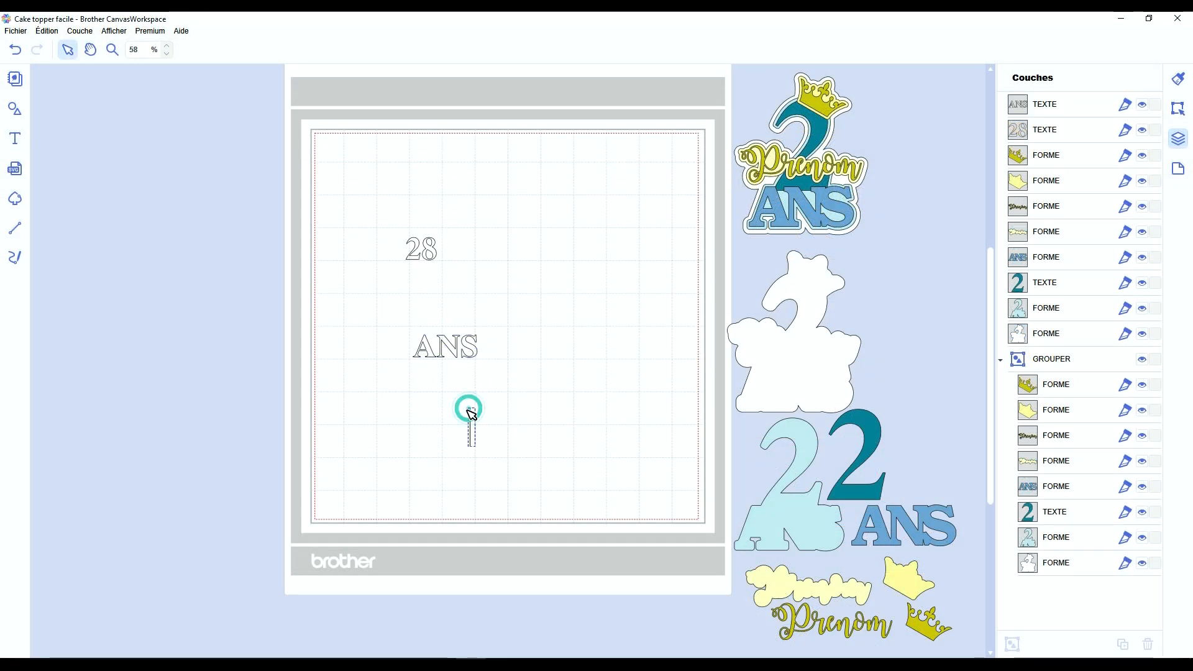
type("Prenom")
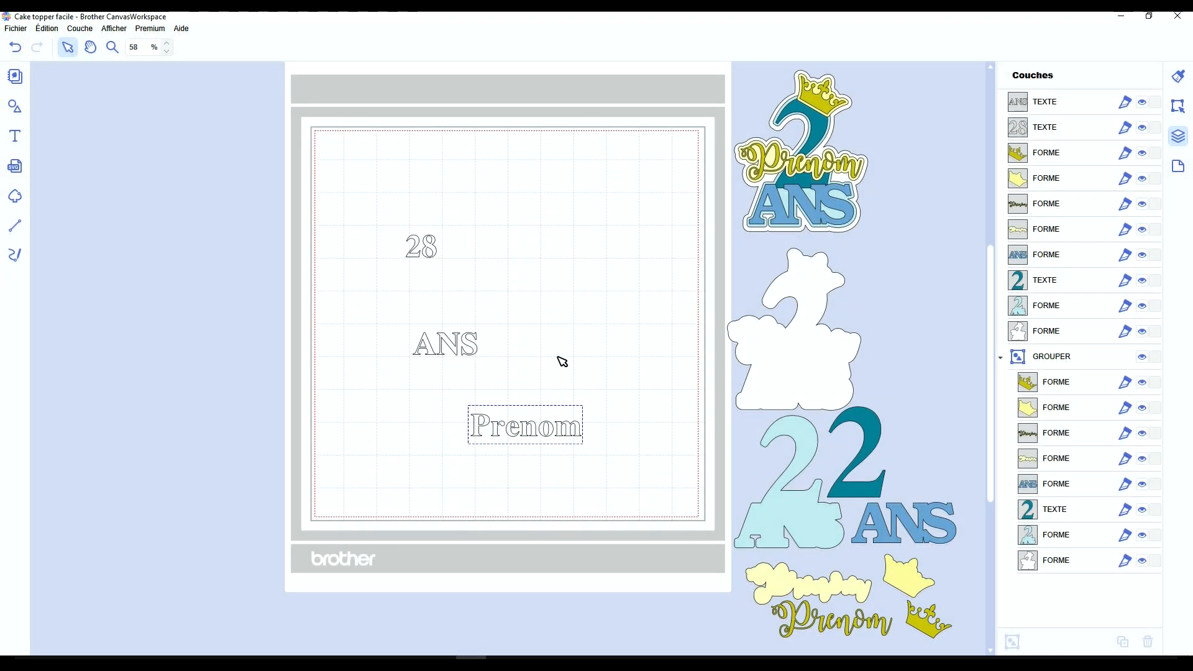
left_click(557, 354)
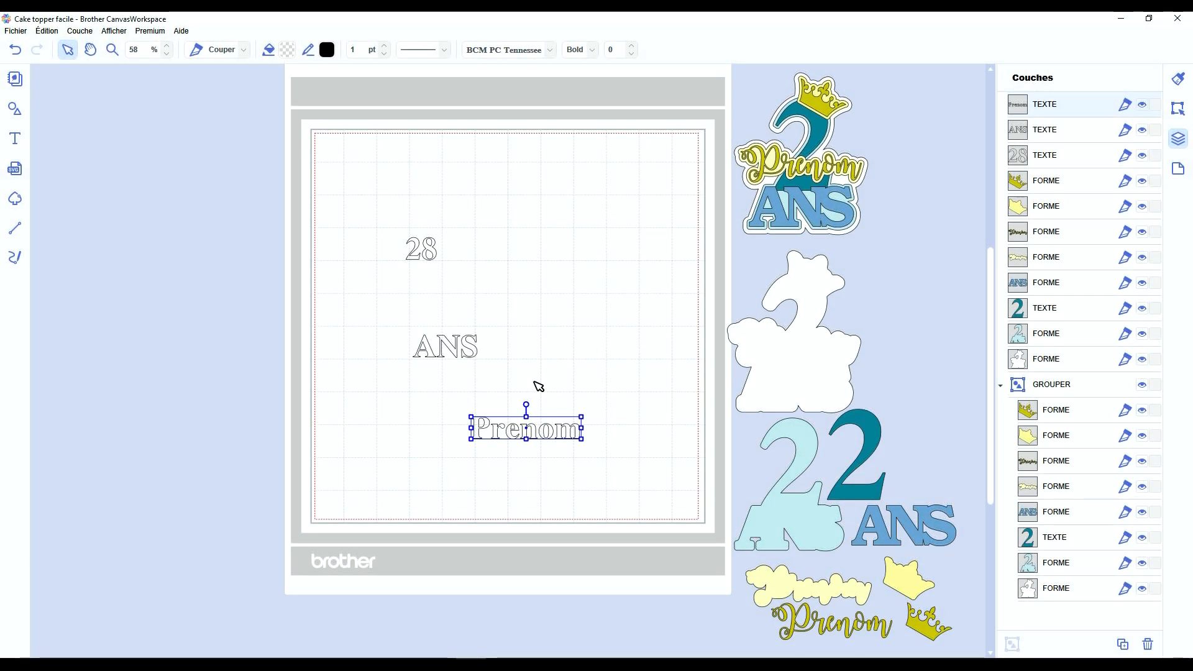
Step: Insert the butterfly from the Feuille métallisée shape collection and place it on the mat beside the 28
left_click(15, 137)
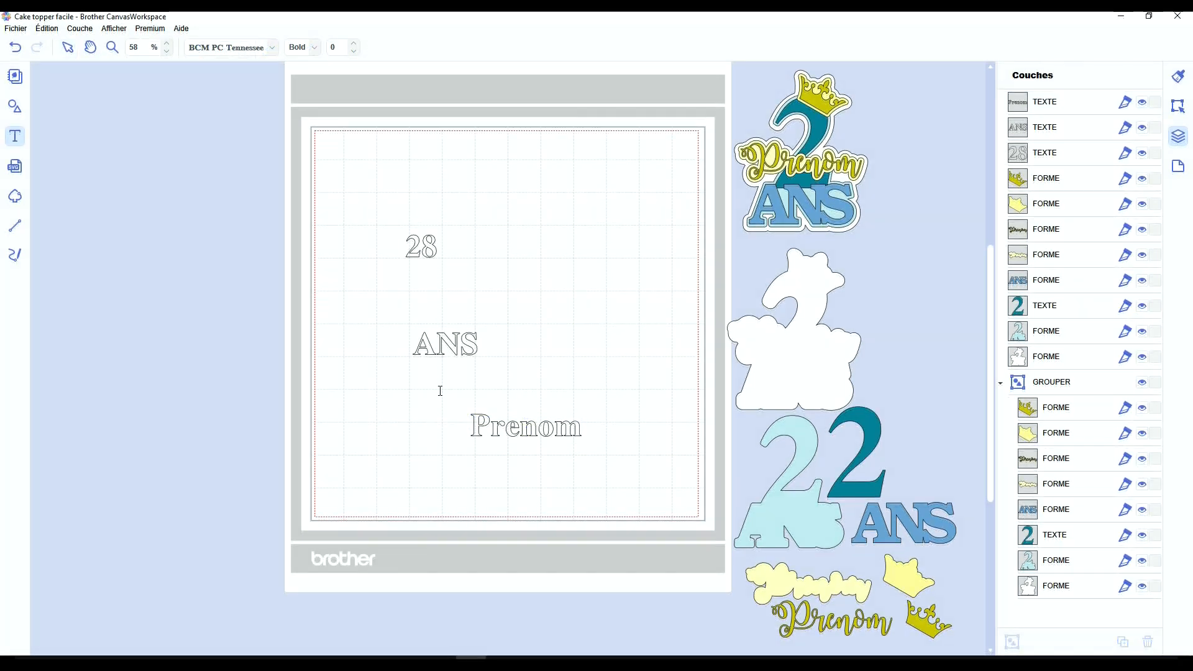
left_click(15, 106)
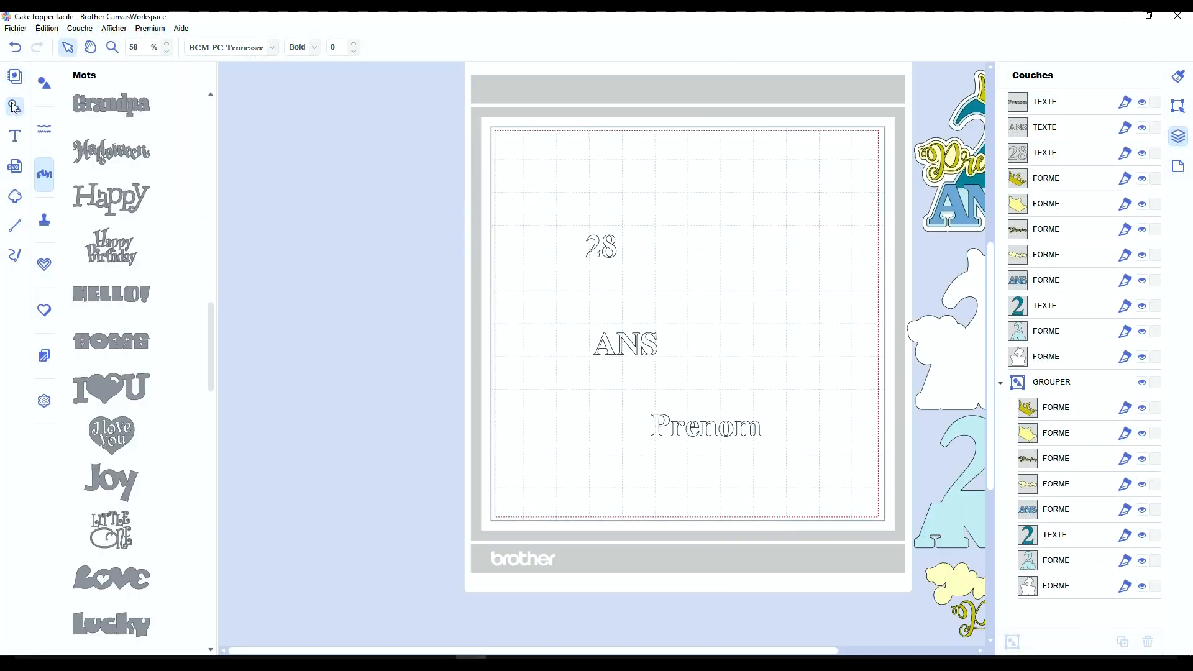
left_click(44, 220)
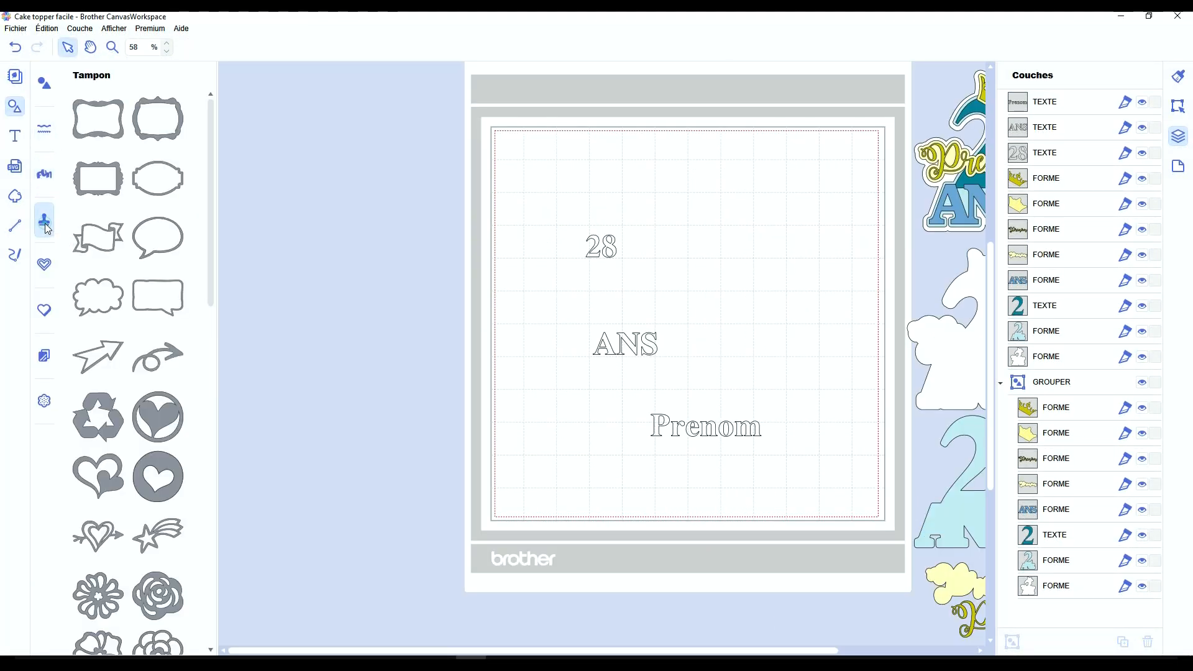
left_click(45, 357)
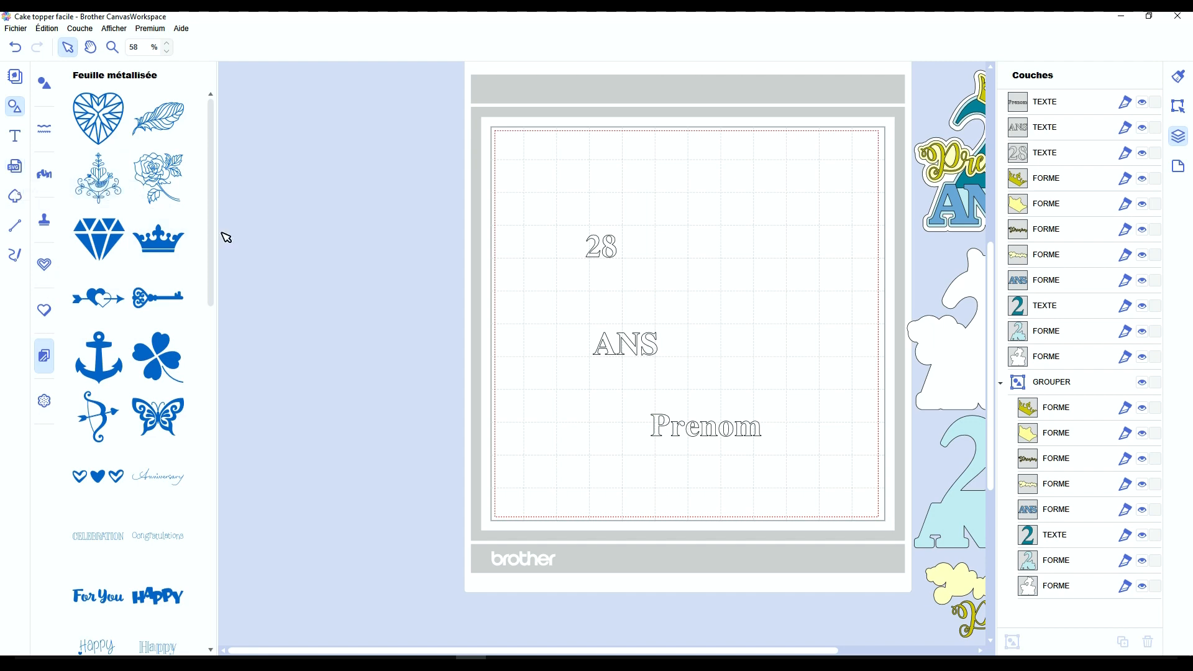
scroll(805, 278, "up", 2)
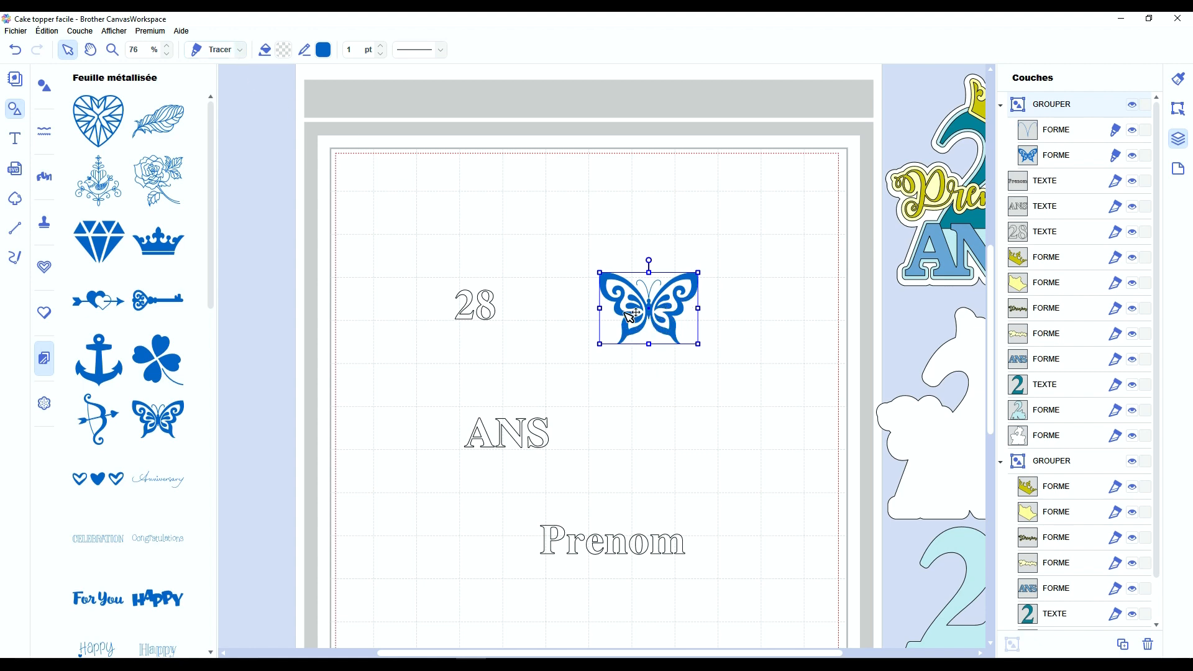
Step: Delete the antennae shape from the butterfly group and close the shape library
scroll(734, 316, "up", 5)
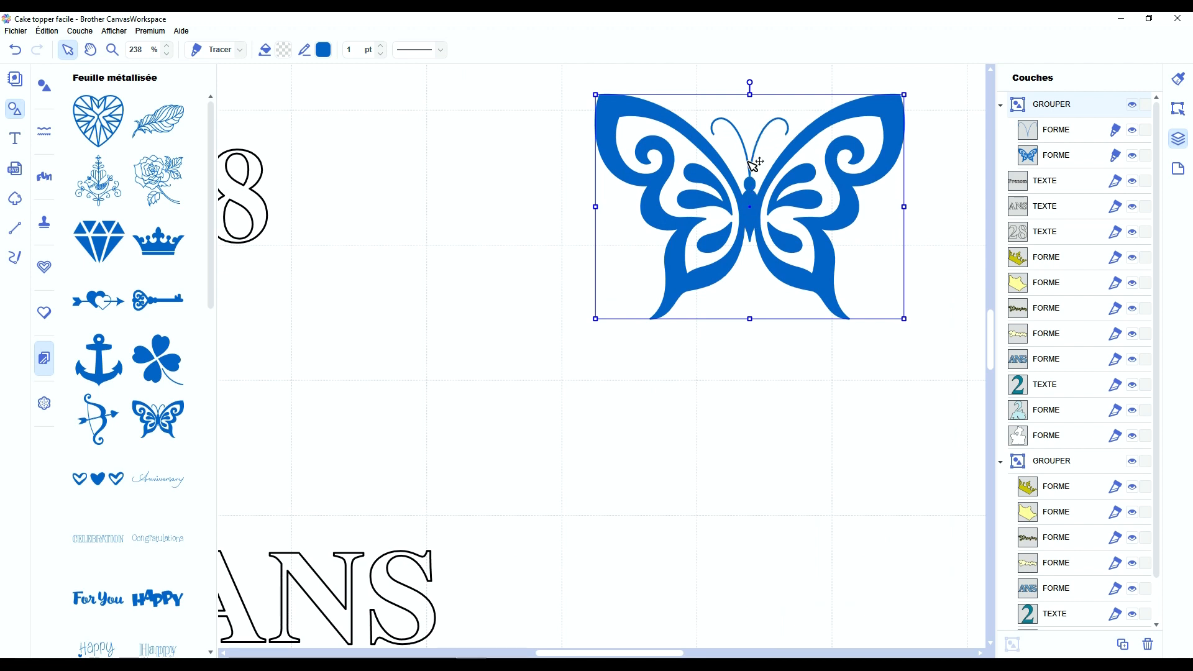
left_click(1048, 133)
key("Delete")
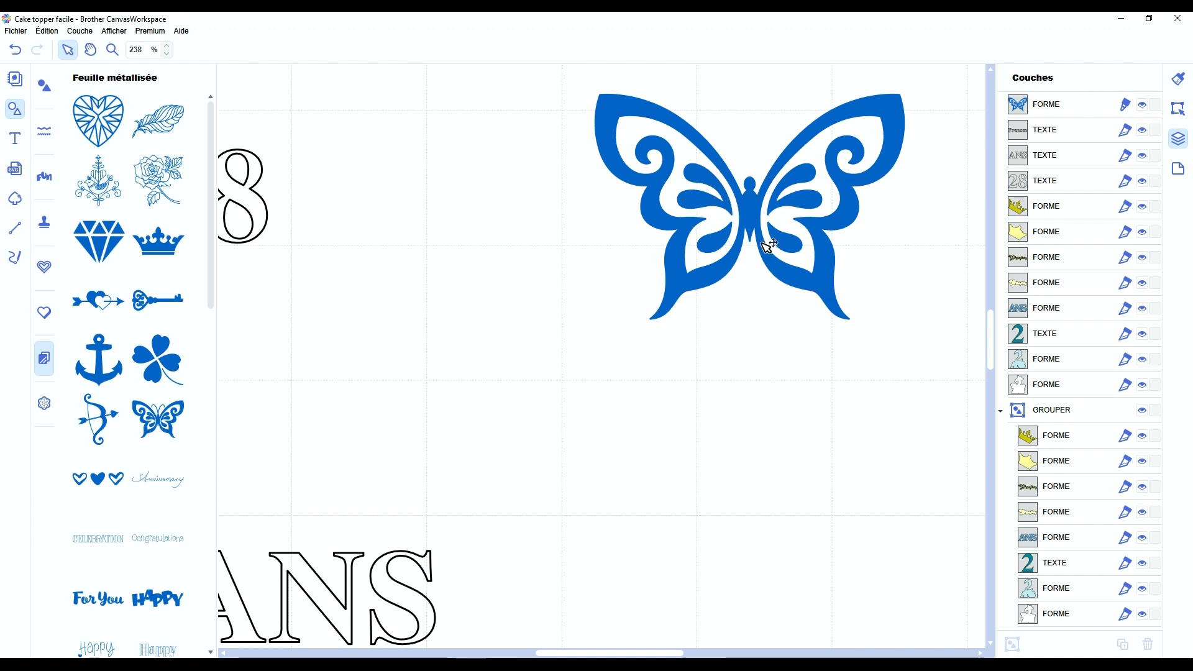
scroll(770, 245, "down", 5)
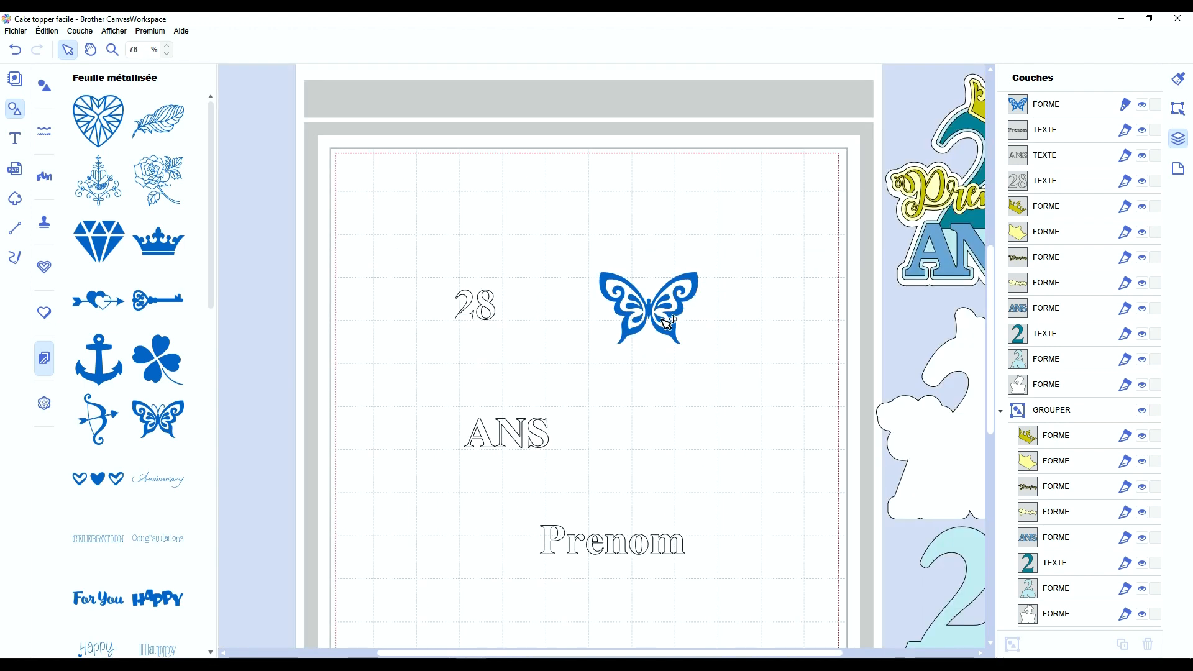
left_click(15, 109)
scroll(355, 382, "down", 1)
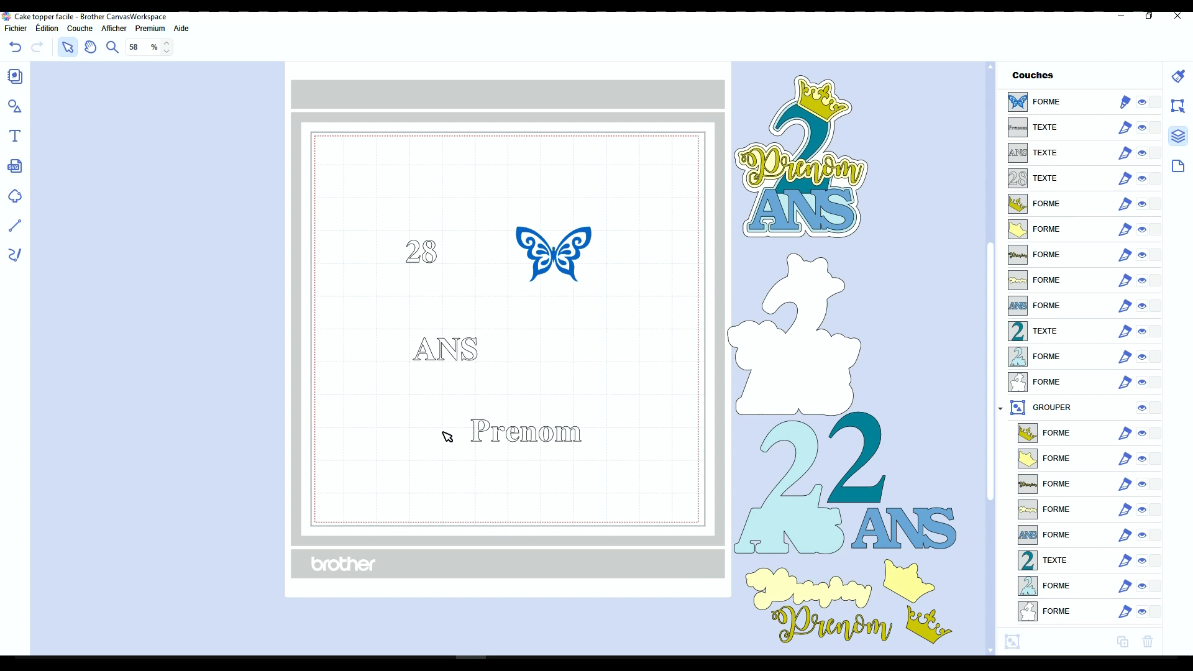
left_click(570, 266)
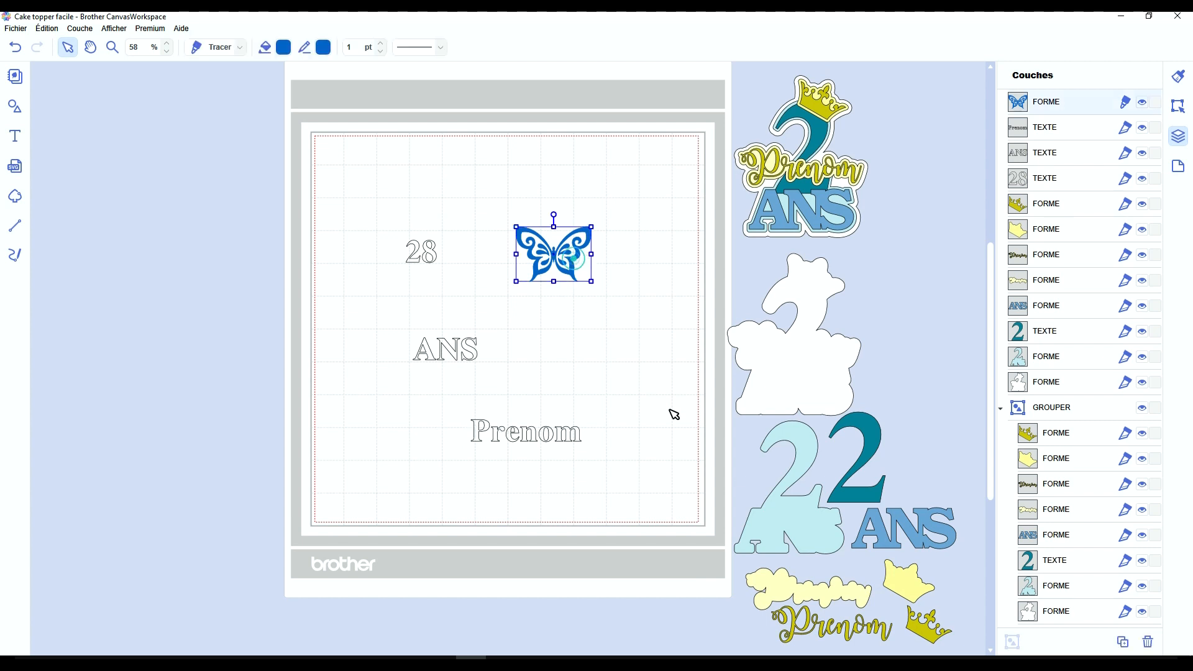
left_click(550, 433)
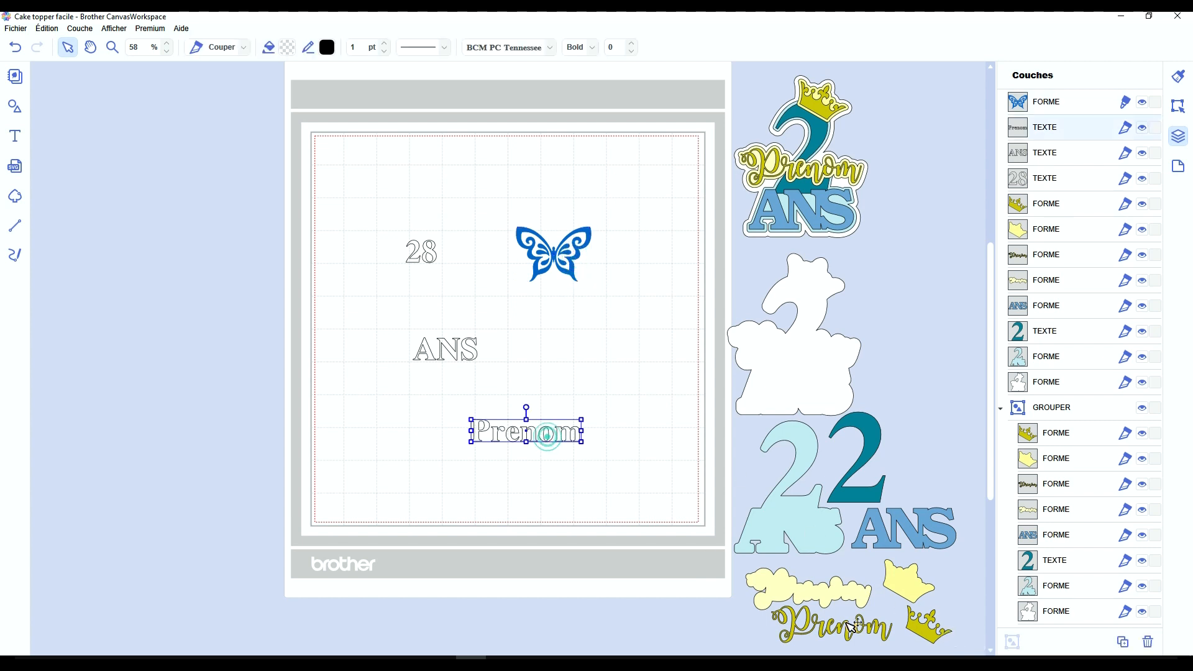
left_click(452, 344)
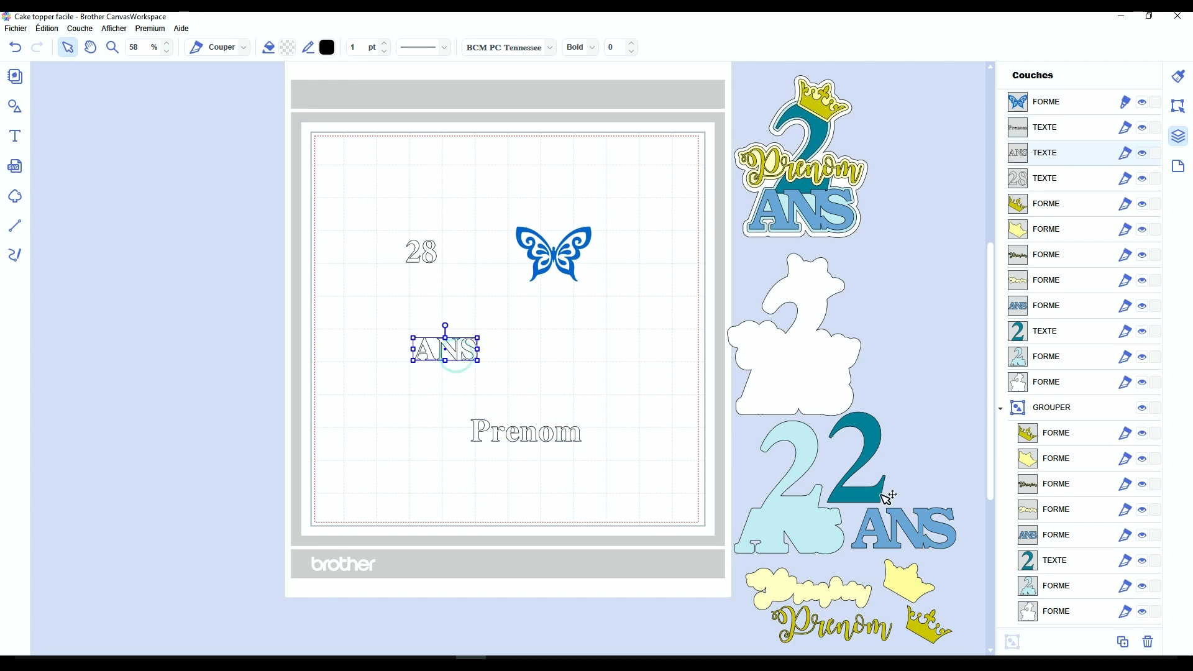
left_click(425, 252)
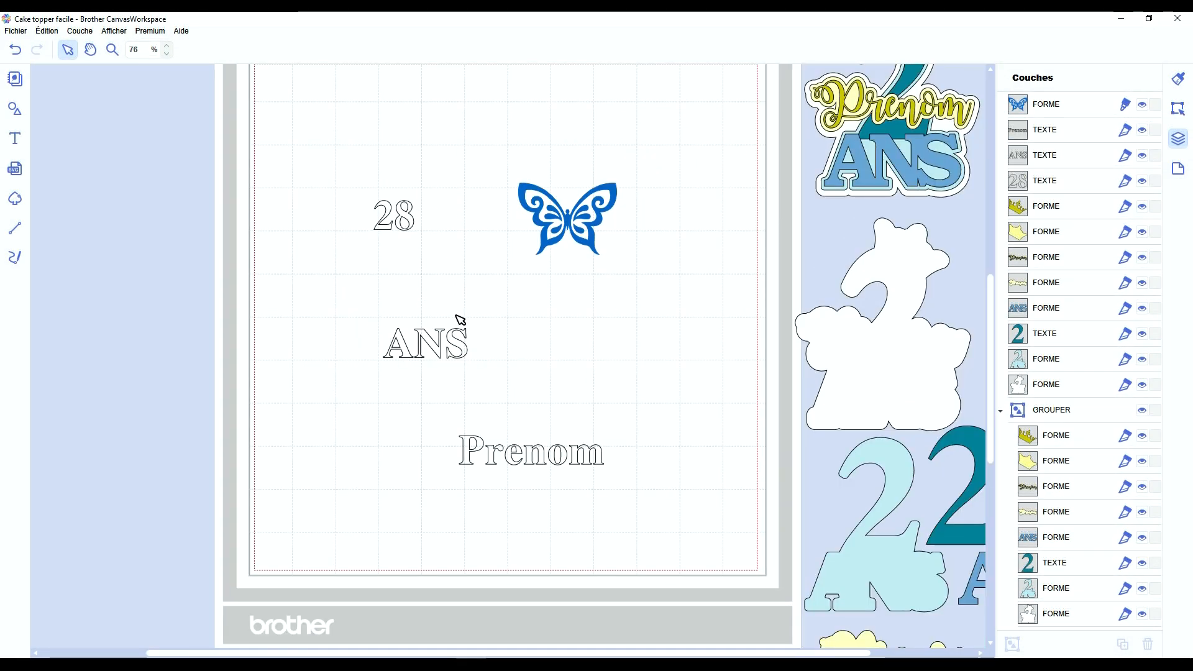
scroll(460, 319, "up", 1)
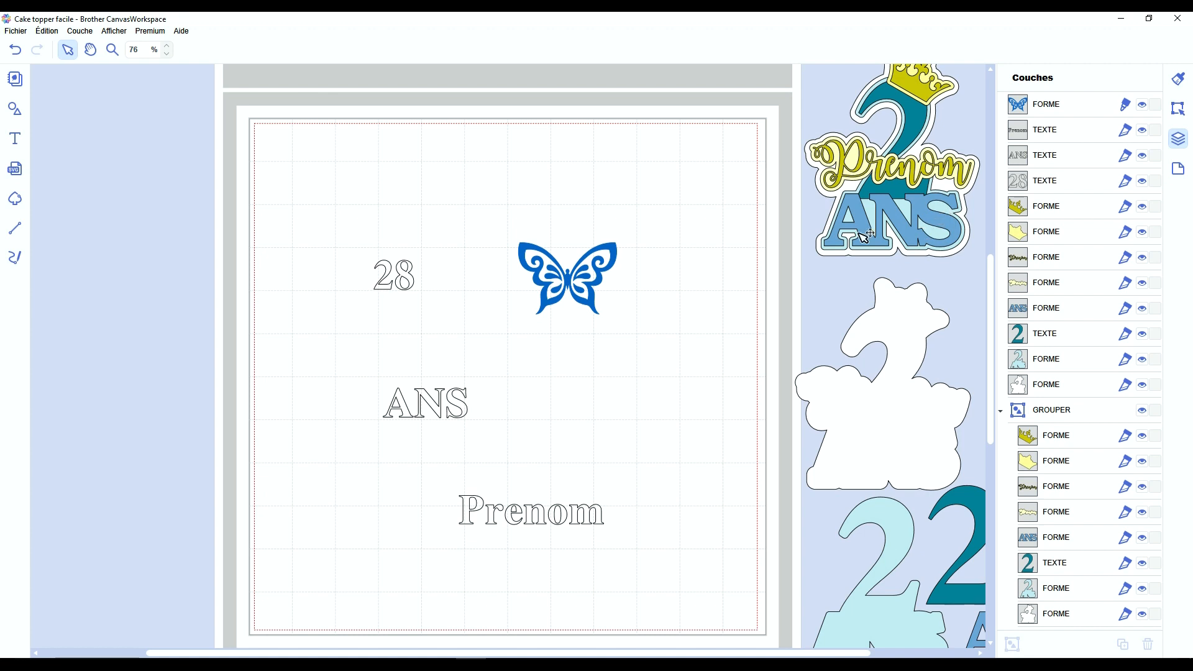
Step: Enlarge the 28, tighten its character spacing to -7 and merge the two digits into one shape
left_click(408, 275)
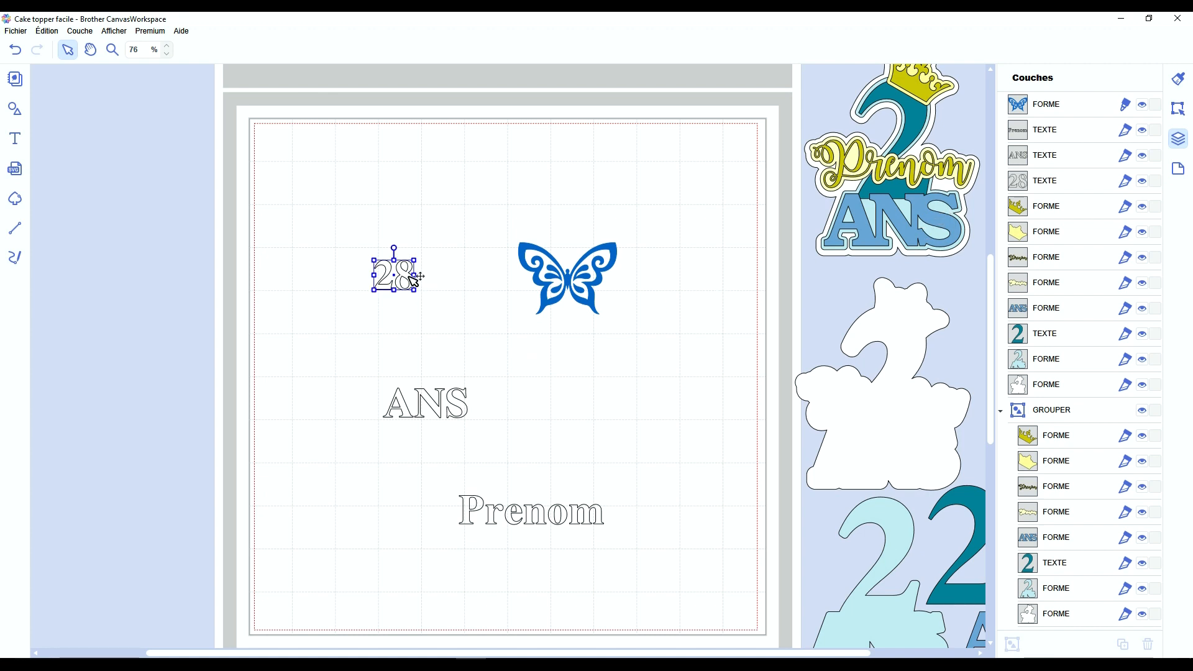
left_click_drag(415, 290, 488, 353)
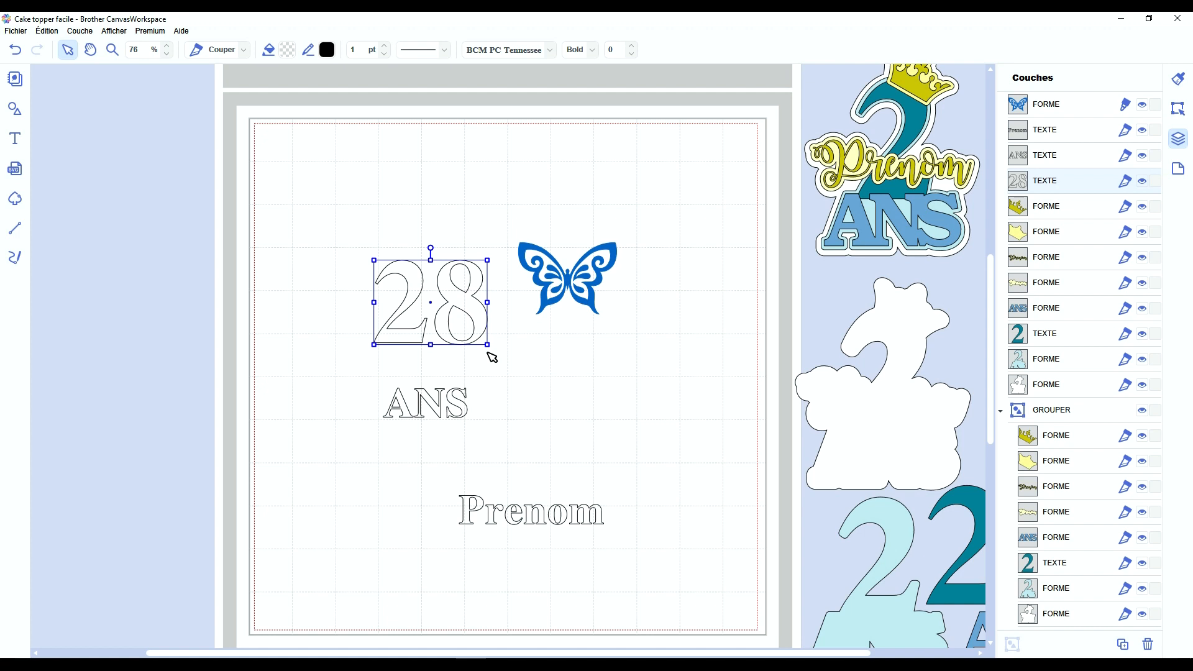
left_click(632, 55)
left_click(632, 55)
left_click(631, 55)
left_click(632, 54)
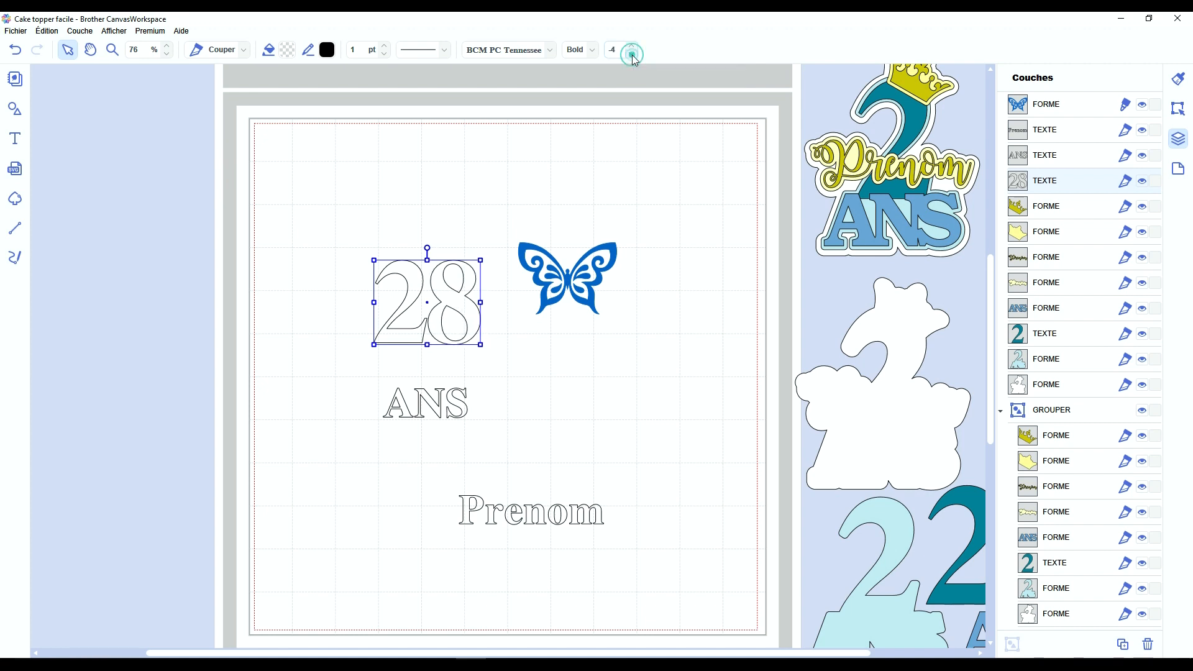
left_click(633, 57)
left_click(633, 57)
left_click(632, 57)
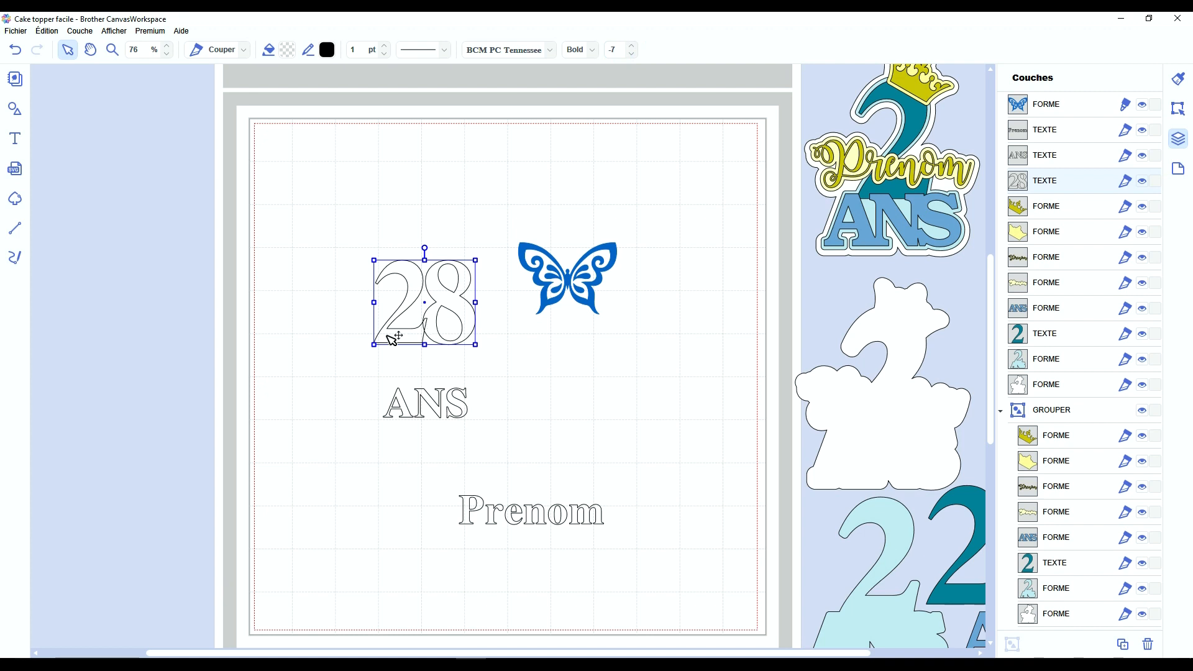
left_click(1178, 109)
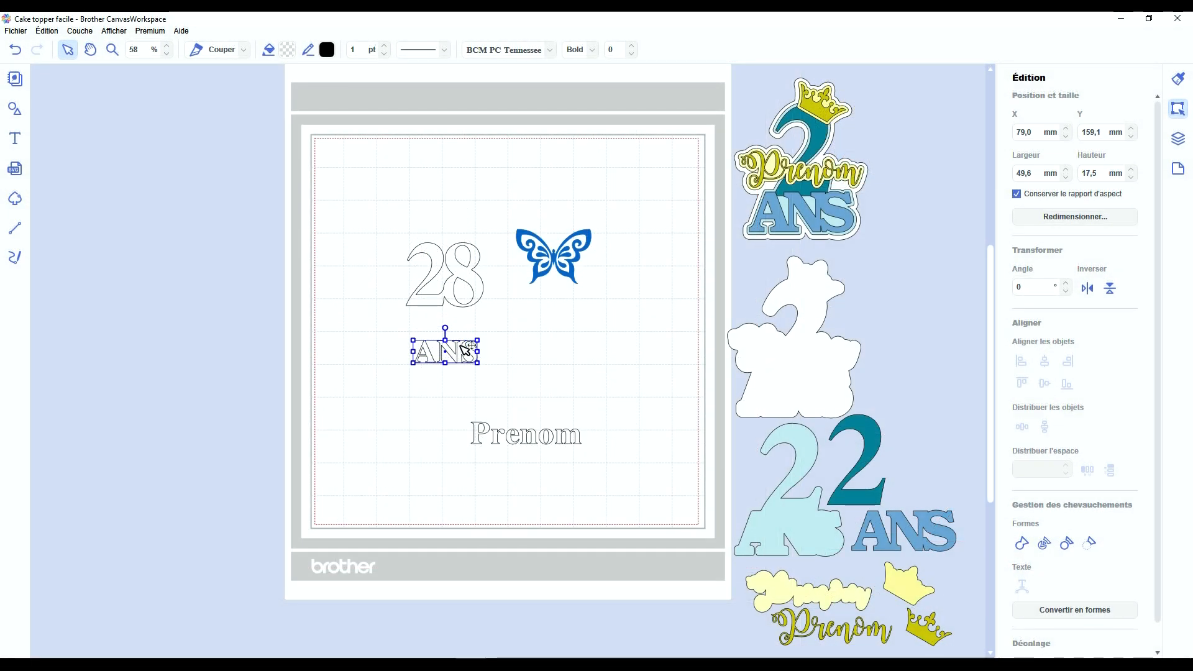
Step: Set the ANS text to the Brussels Demi font and enlarge it to about 36 mm high
left_click(552, 50)
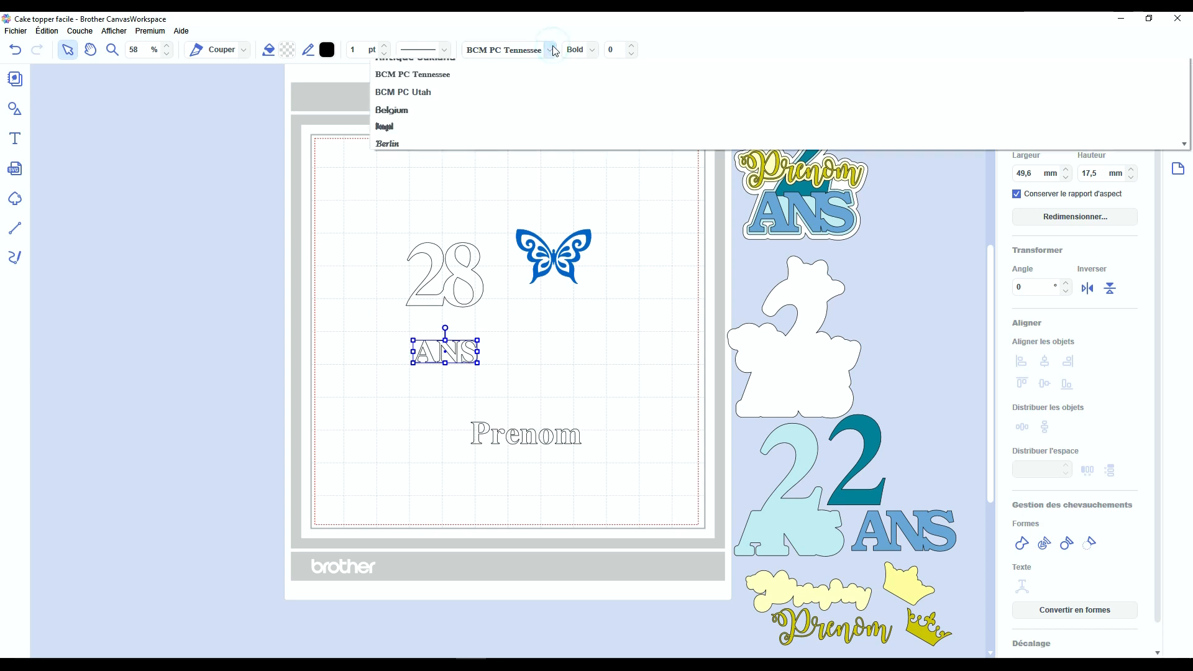
left_click(438, 97)
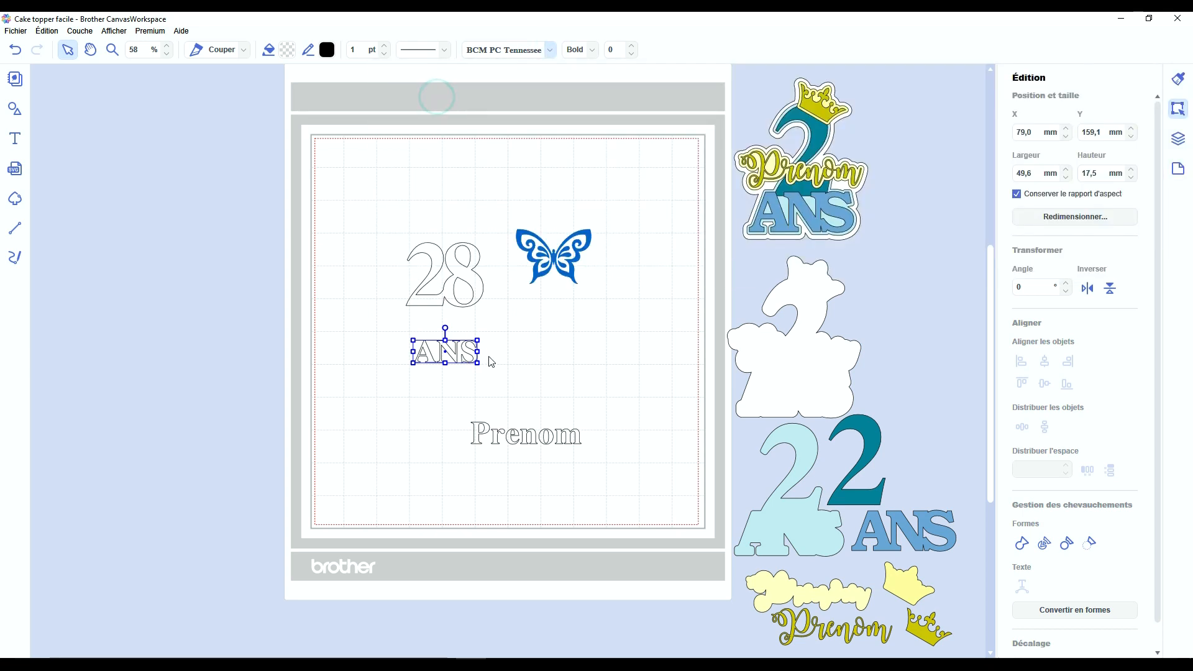
left_click_drag(483, 369, 550, 386)
Step: Tighten the ANS letter spacing until the letters overlap, then merge them into one shape placed directly under the 28
left_click(596, 52)
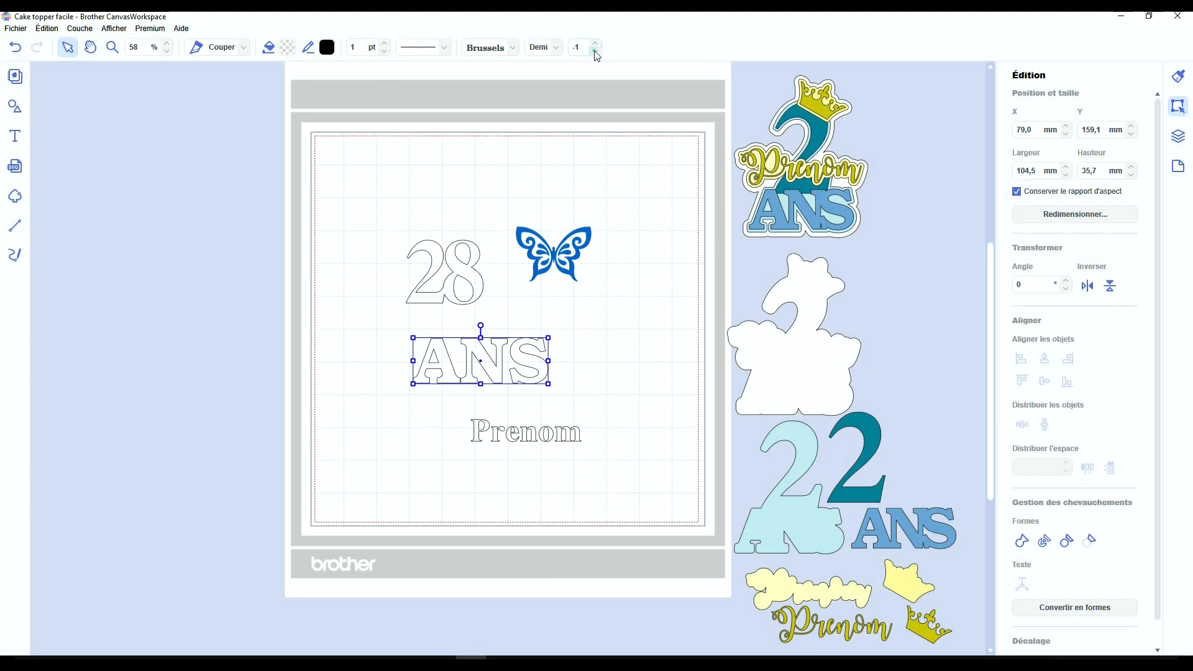
left_click(595, 53)
left_click(596, 53)
left_click(596, 54)
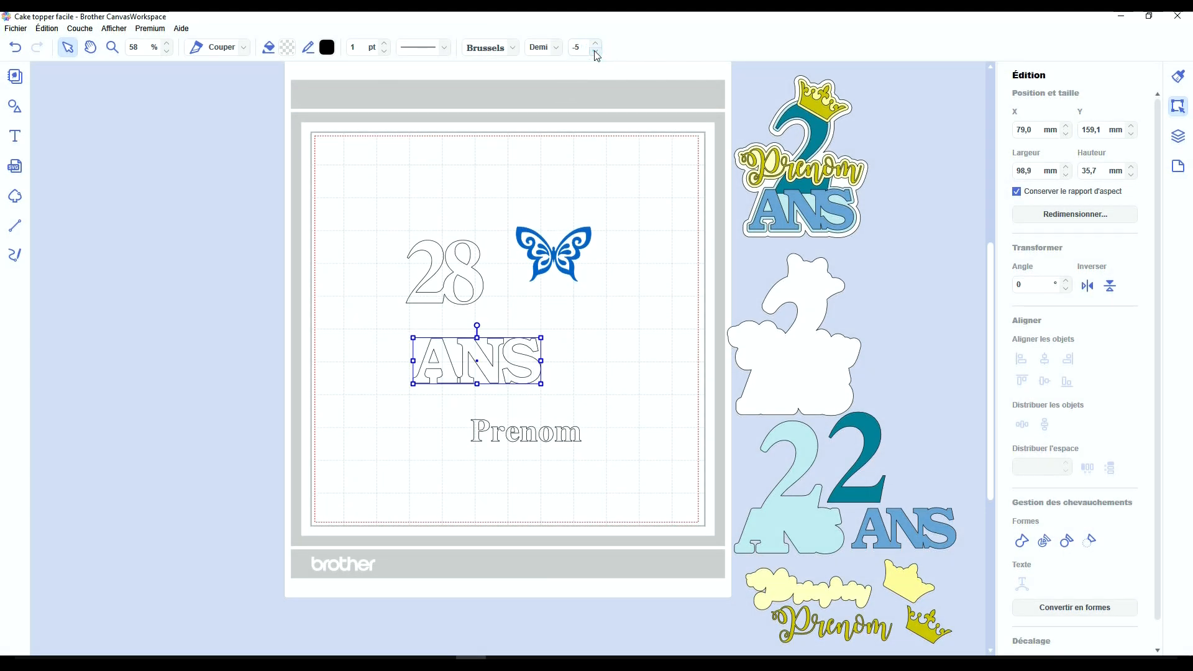
left_click(596, 55)
left_click(595, 55)
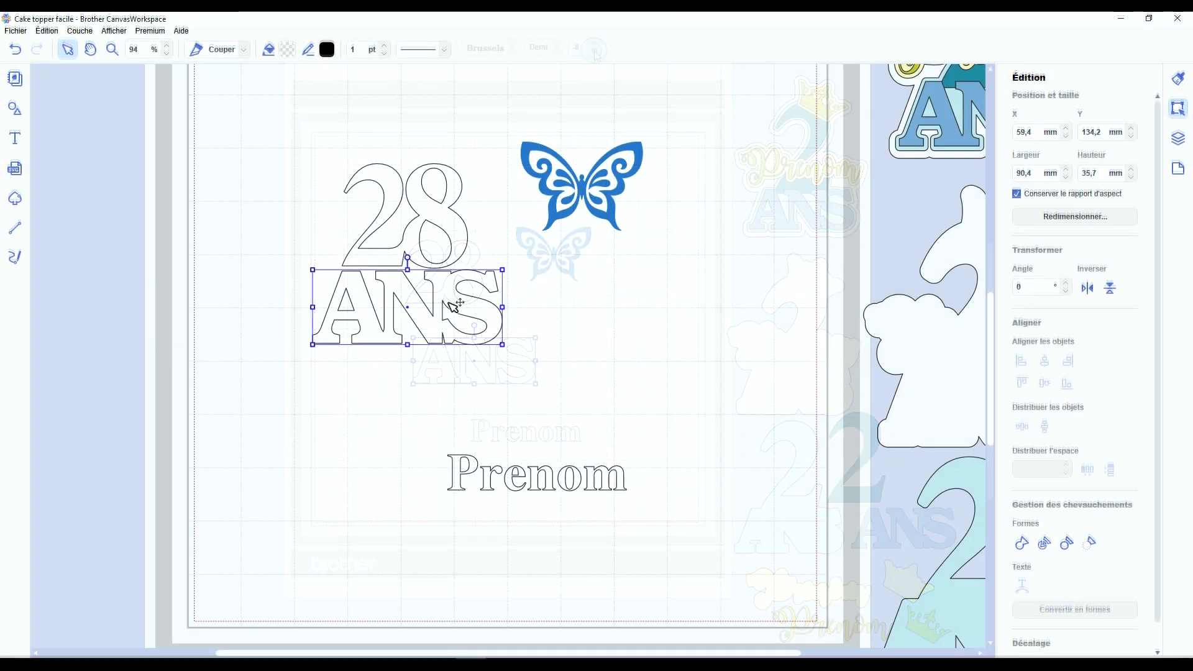
Step: Set the Prenom text to the Watermelon Script Demo font in the Regular style
left_click(547, 478)
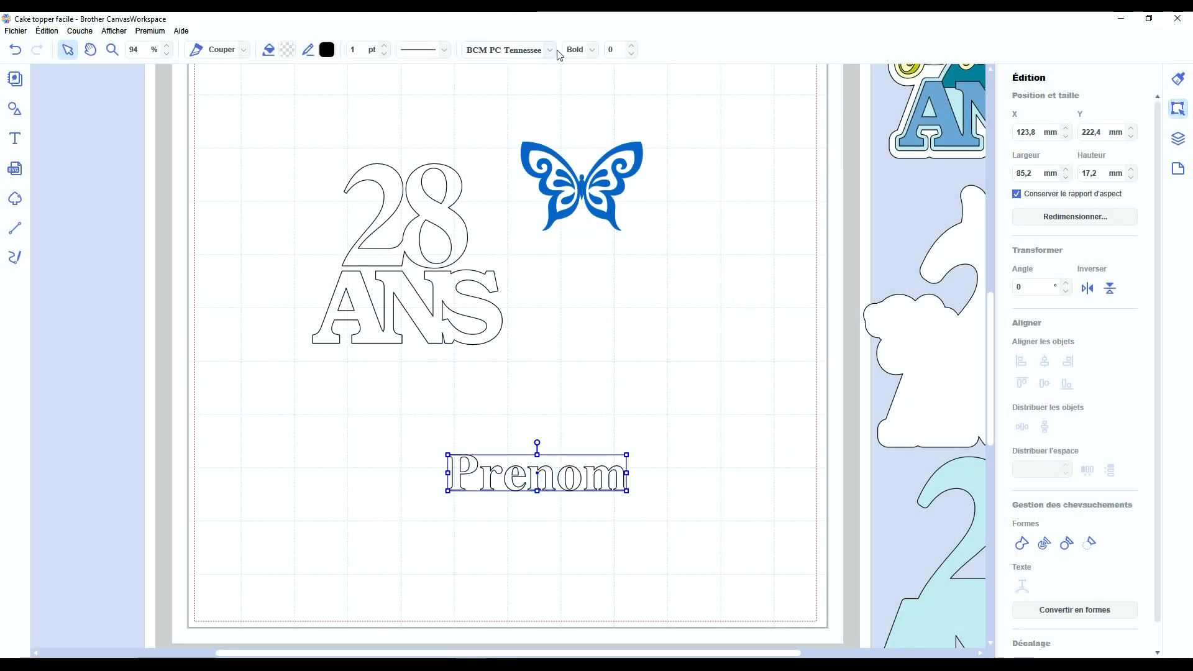
left_click(550, 51)
left_click(537, 115)
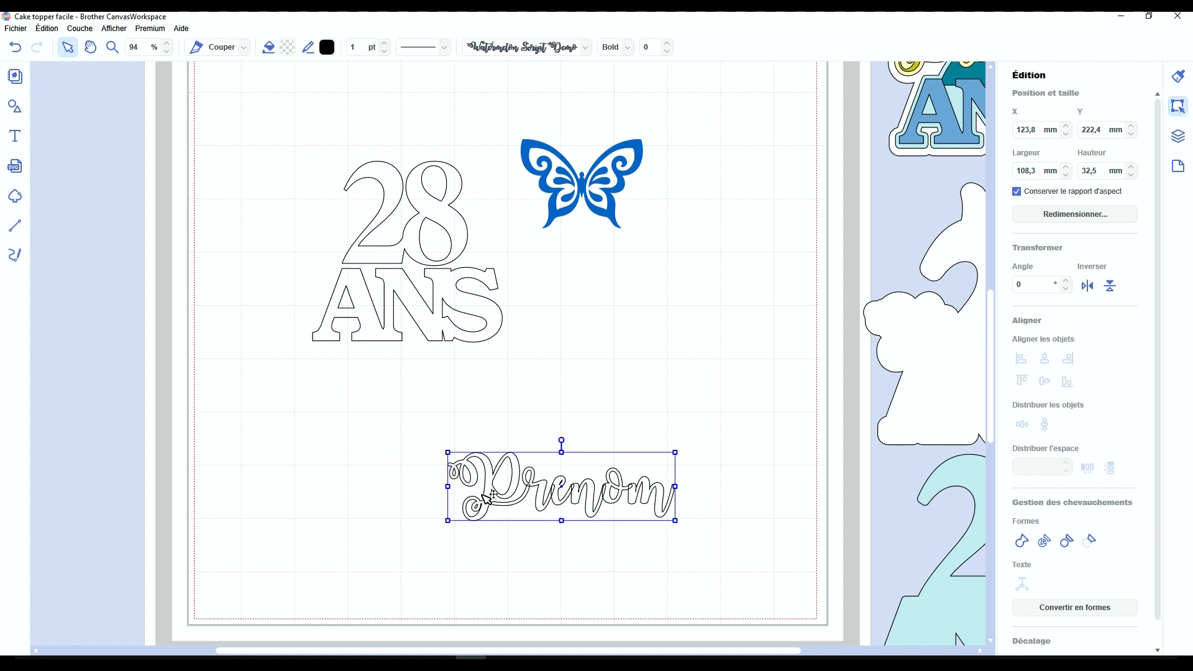
left_click(628, 47)
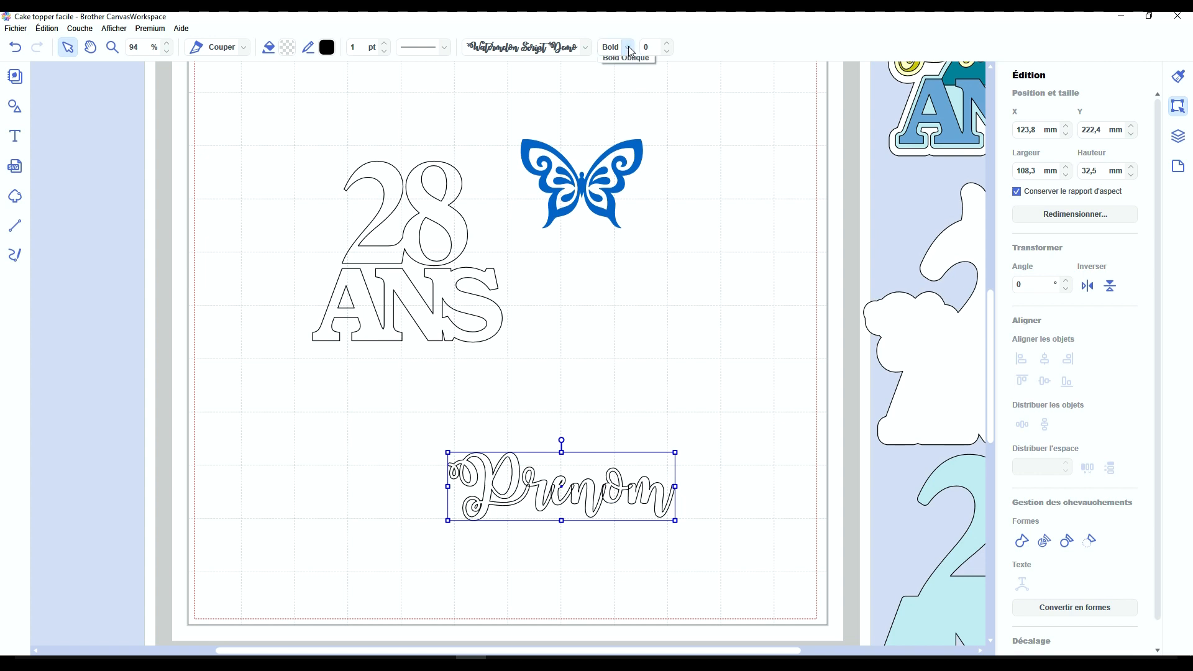
left_click(621, 61)
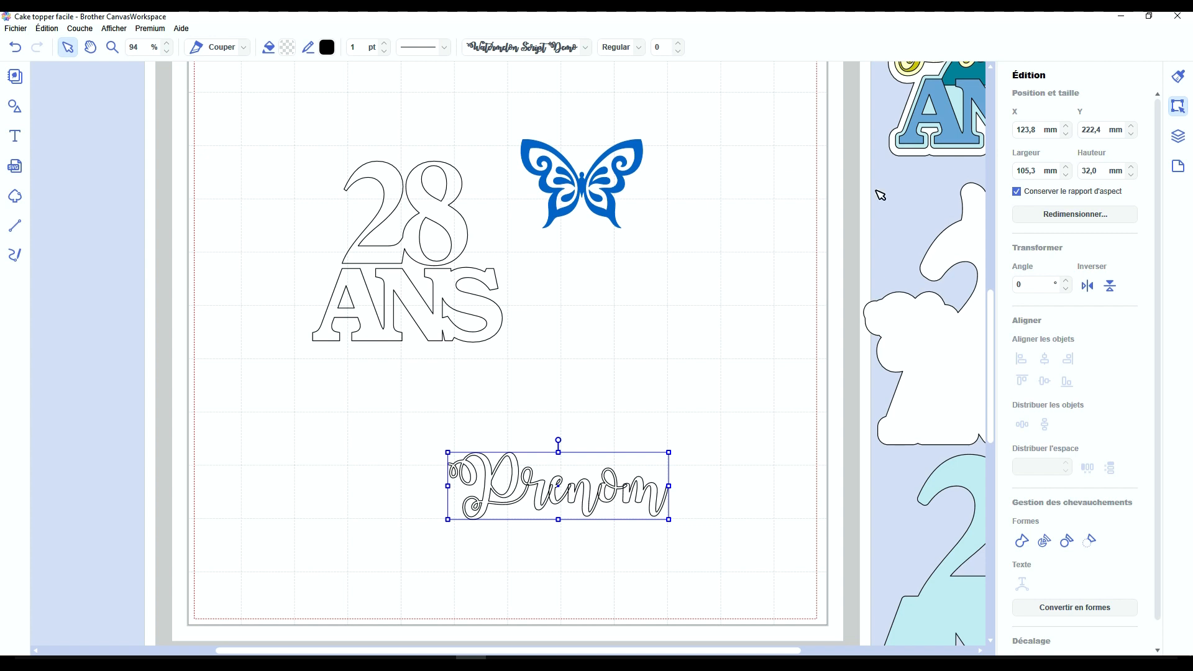
Step: Merge the overlapping Prenom letters into one shape and move it directly below ANS
left_click(1021, 540)
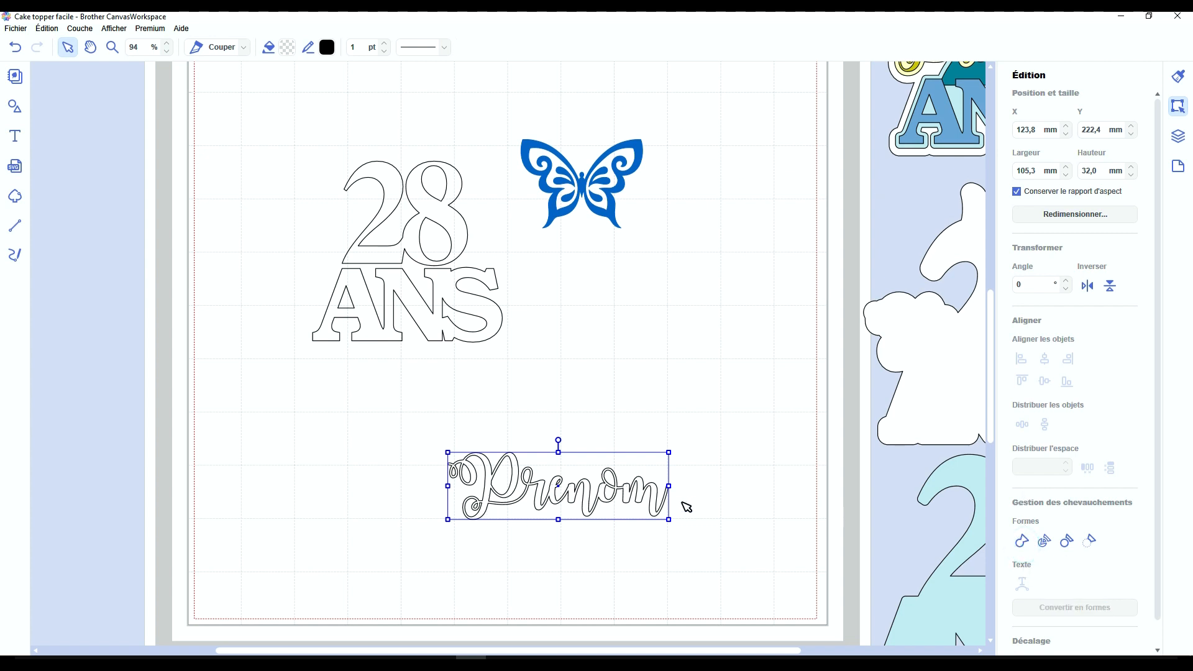
left_click_drag(654, 491, 511, 397)
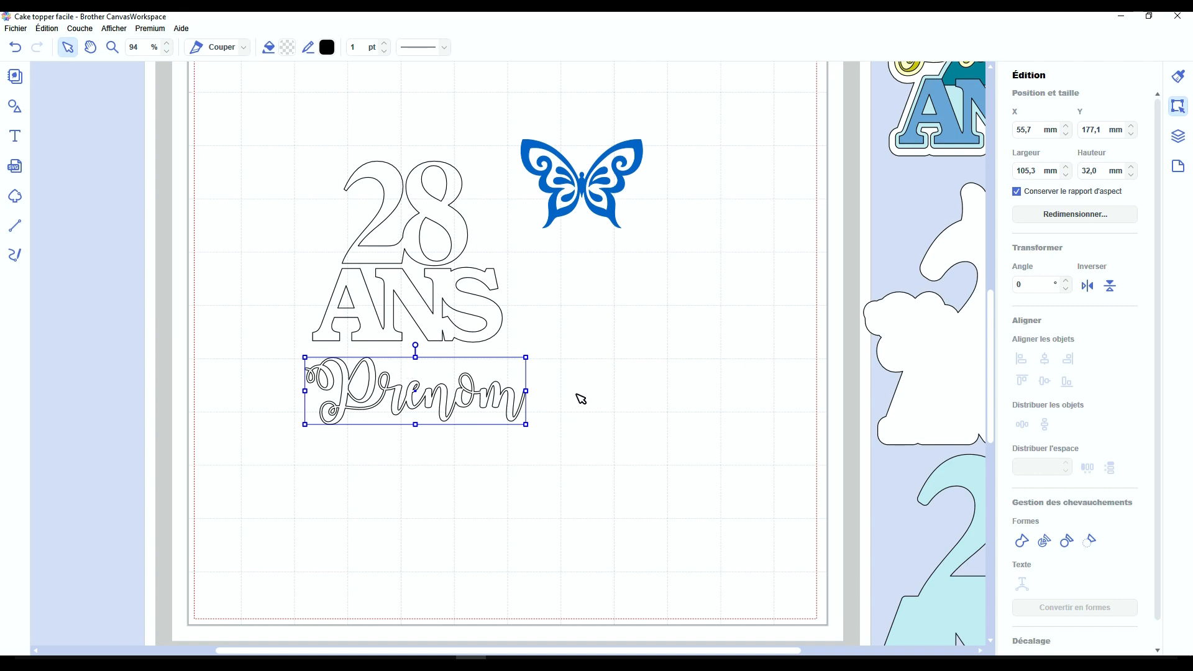
scroll(570, 403, "down", 4)
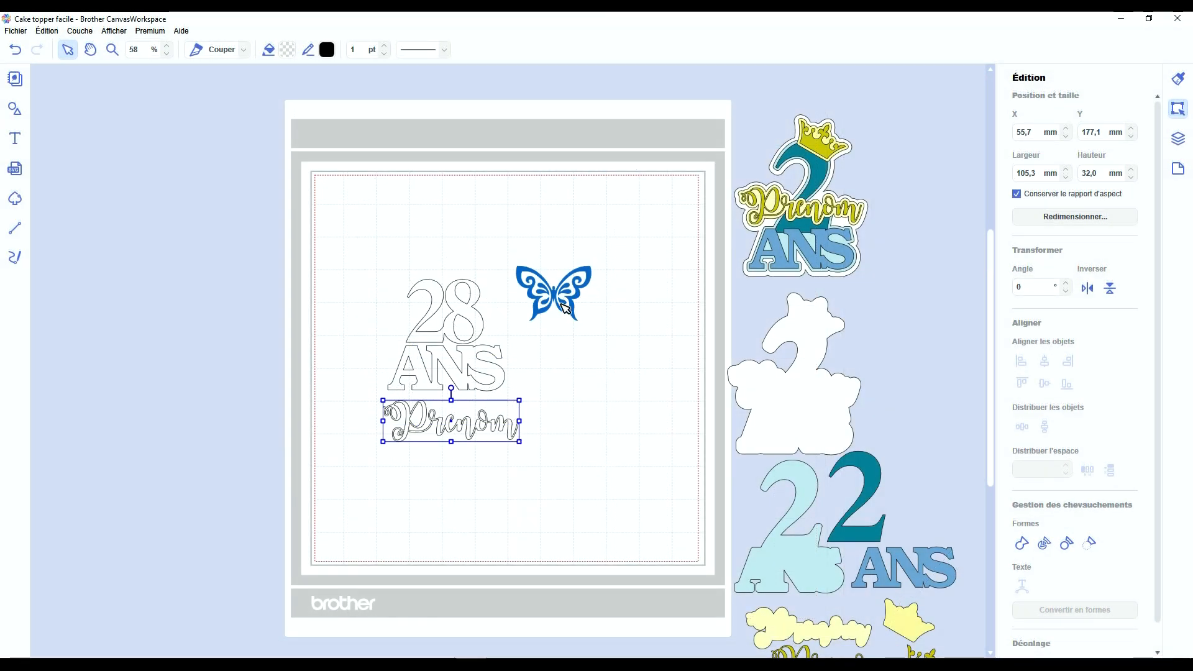
scroll(453, 323, "up", 2)
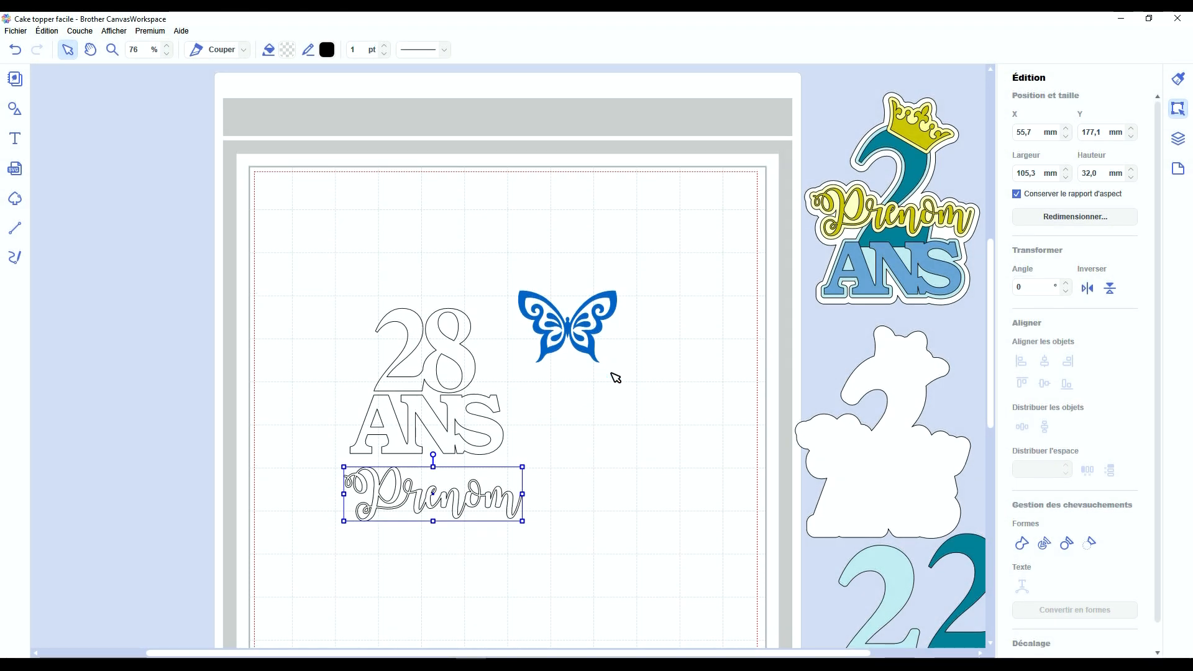
Step: Move the 28 up away from ANS and enlarge it proportionally to a width of 90 mm
left_click(574, 326)
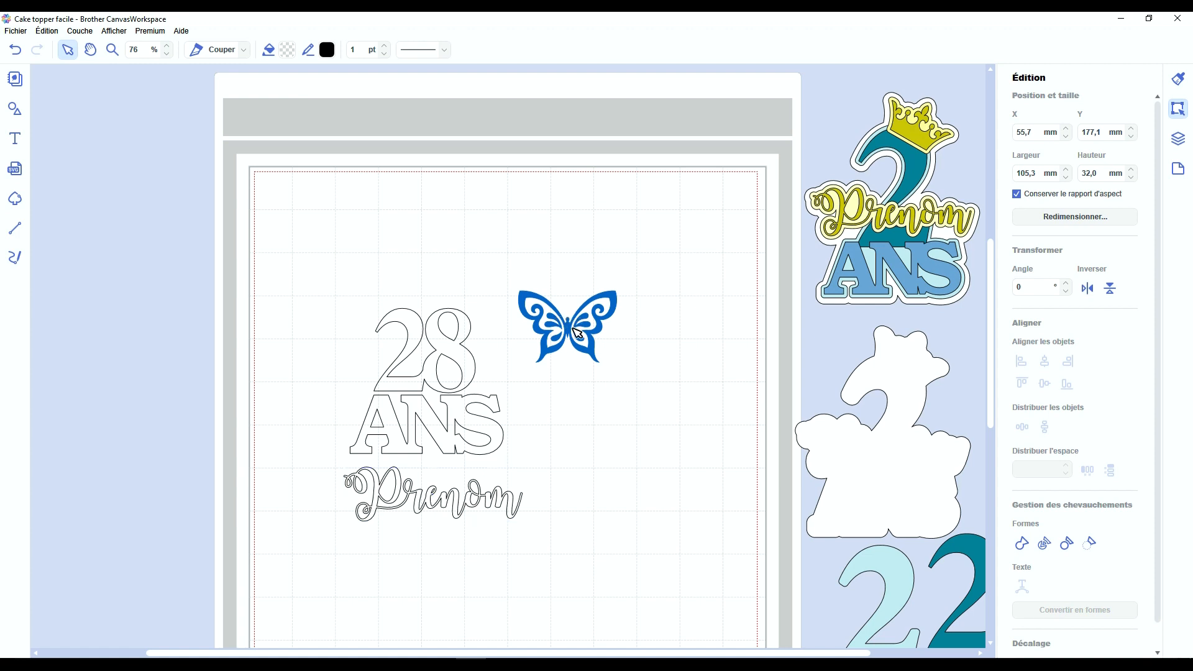
left_click(432, 336)
left_click_drag(434, 336, 458, 248)
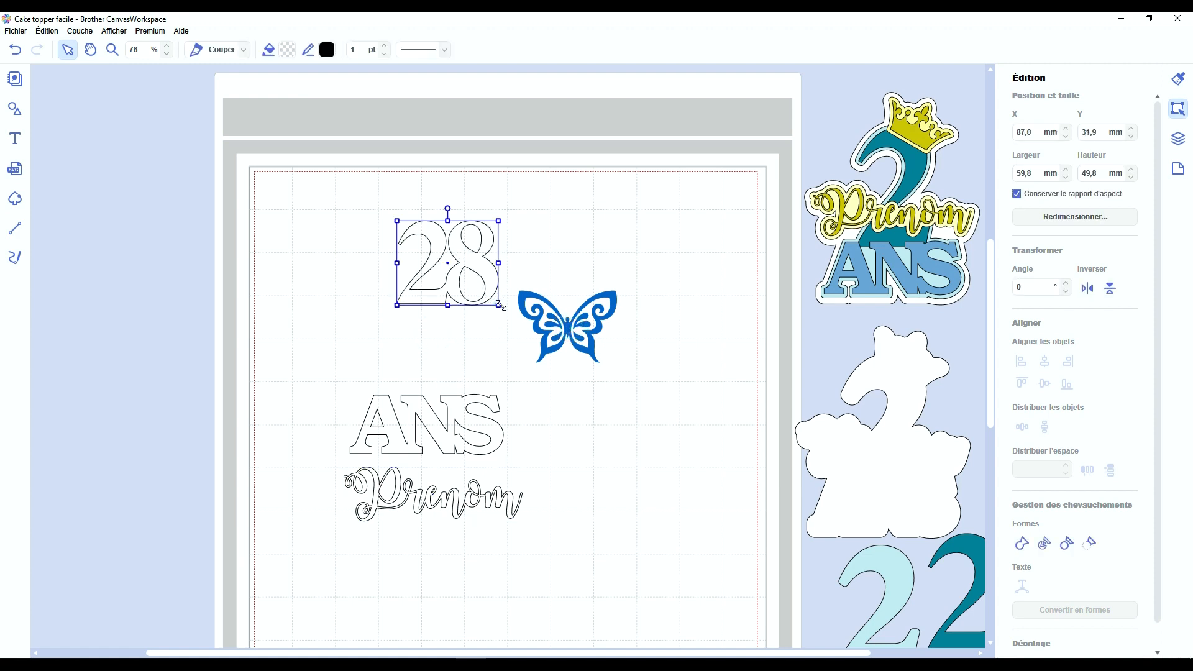
left_click_drag(501, 306, 549, 356)
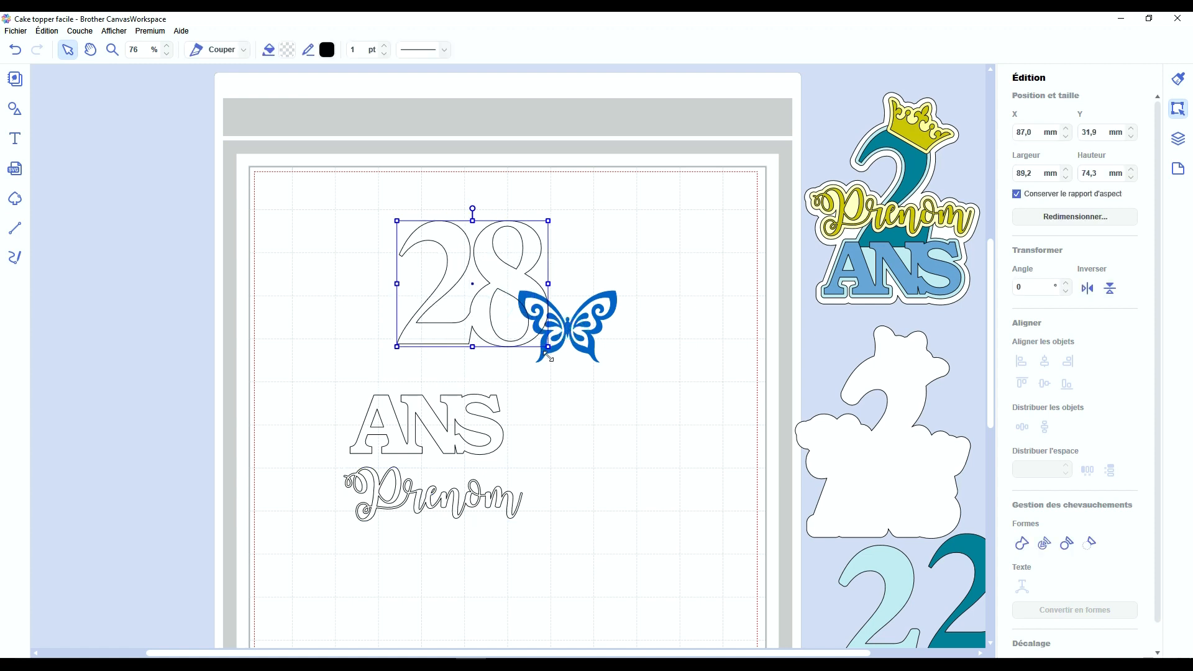
double_click(1026, 170)
type("90")
key("Return")
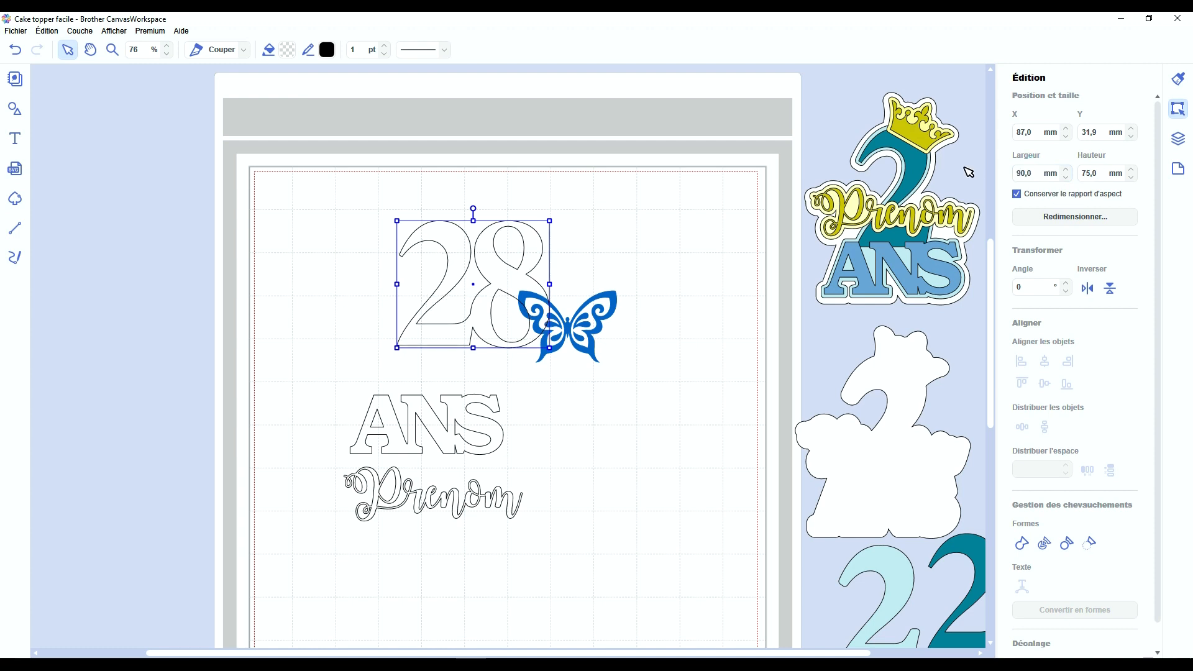
Step: Move the 28 away from the butterfly and place ANS directly beneath it, nearly aligned with its edges
left_click_drag(498, 266, 437, 259)
left_click_drag(463, 403, 421, 369)
left_click(535, 428)
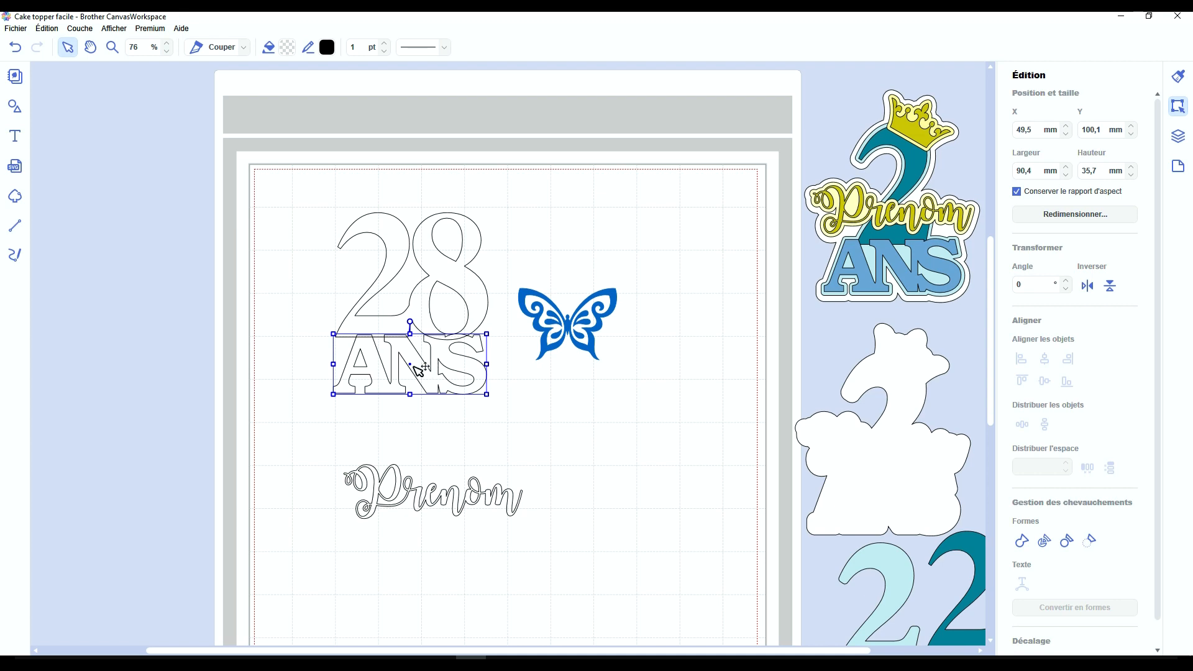
key("Down")
key("Left")
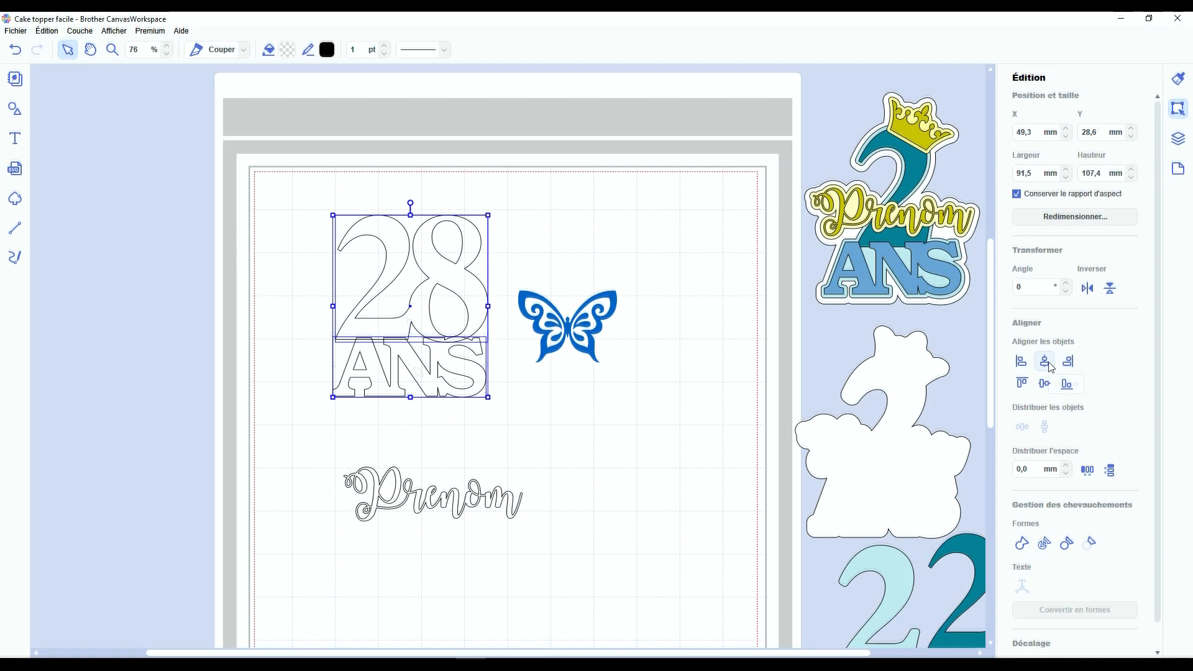
Step: Centre the 28 and ANS horizontally on each other and lay Prenom across the join between them
left_click(1047, 360)
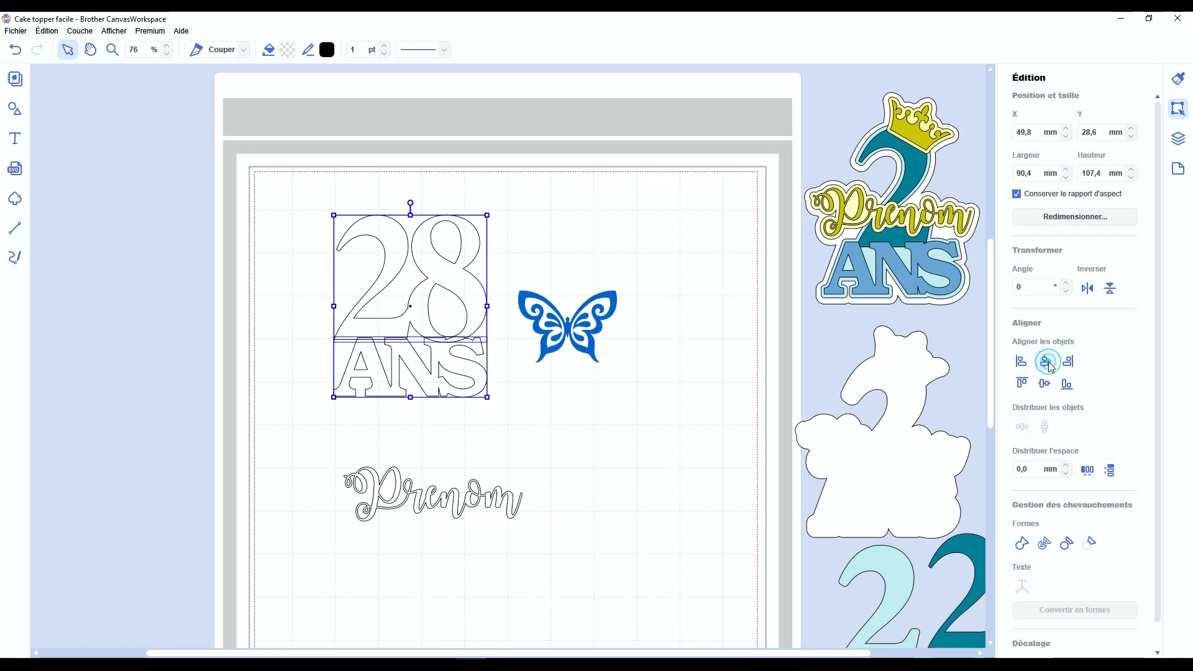
left_click(525, 408)
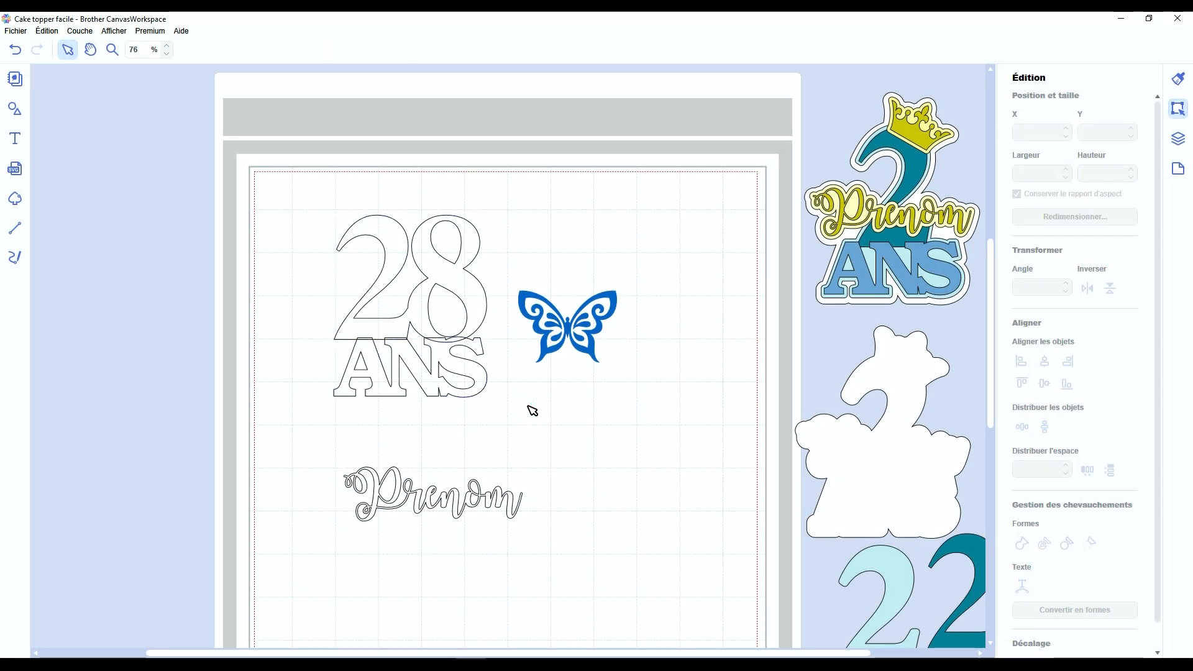
left_click_drag(443, 497, 421, 333)
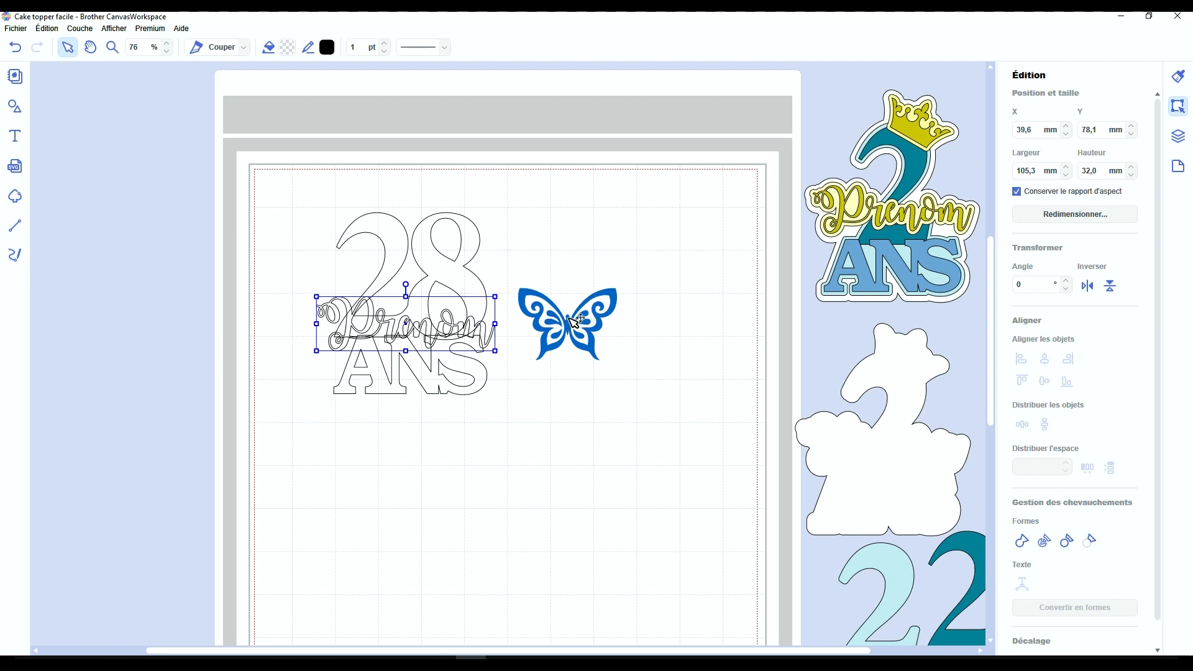
Step: Move the butterfly to the empty mat area beside and below ANS and set its line type to Couper
scroll(578, 336, "up", 5)
left_click_drag(657, 288, 605, 508)
scroll(602, 507, "down", 7)
left_click_drag(656, 337, 648, 420)
left_click(240, 47)
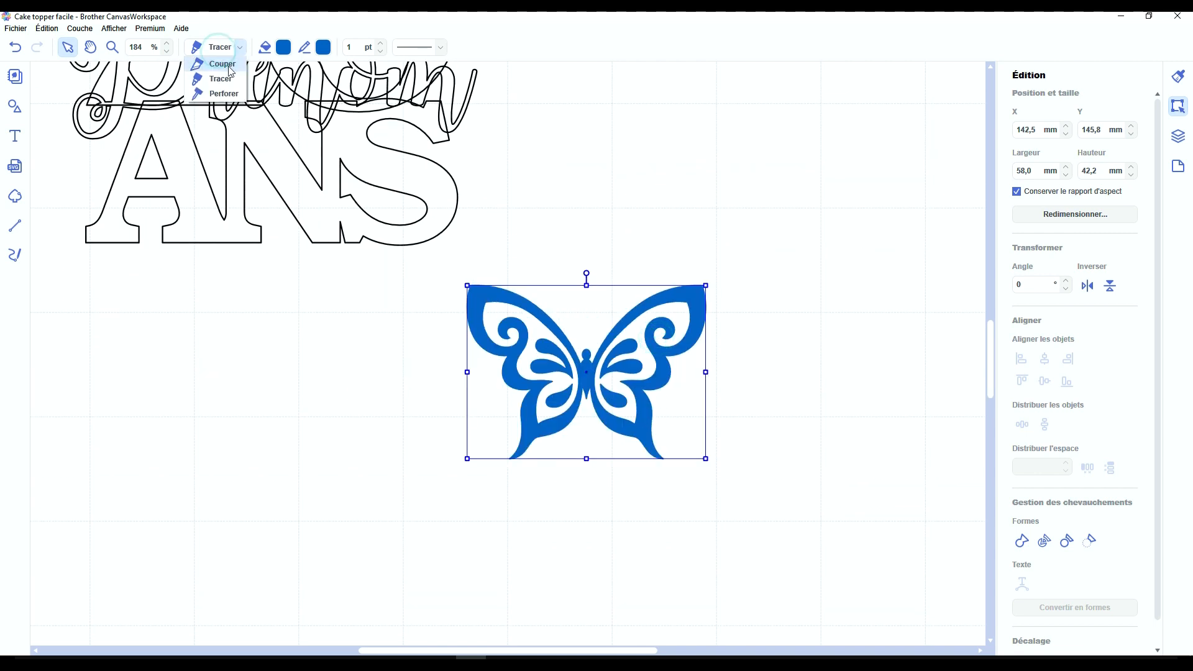
left_click(228, 64)
Step: Make the butterfly's fill transparent and its outline black
left_click(284, 48)
left_click(426, 263)
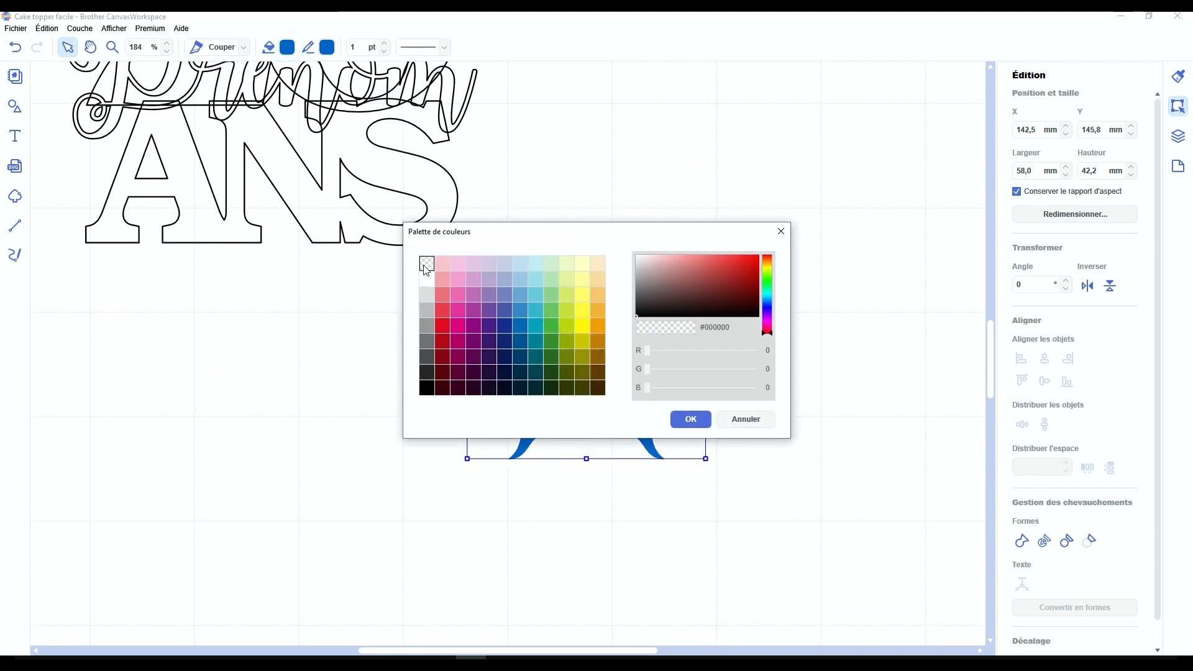
left_click(691, 420)
left_click(326, 48)
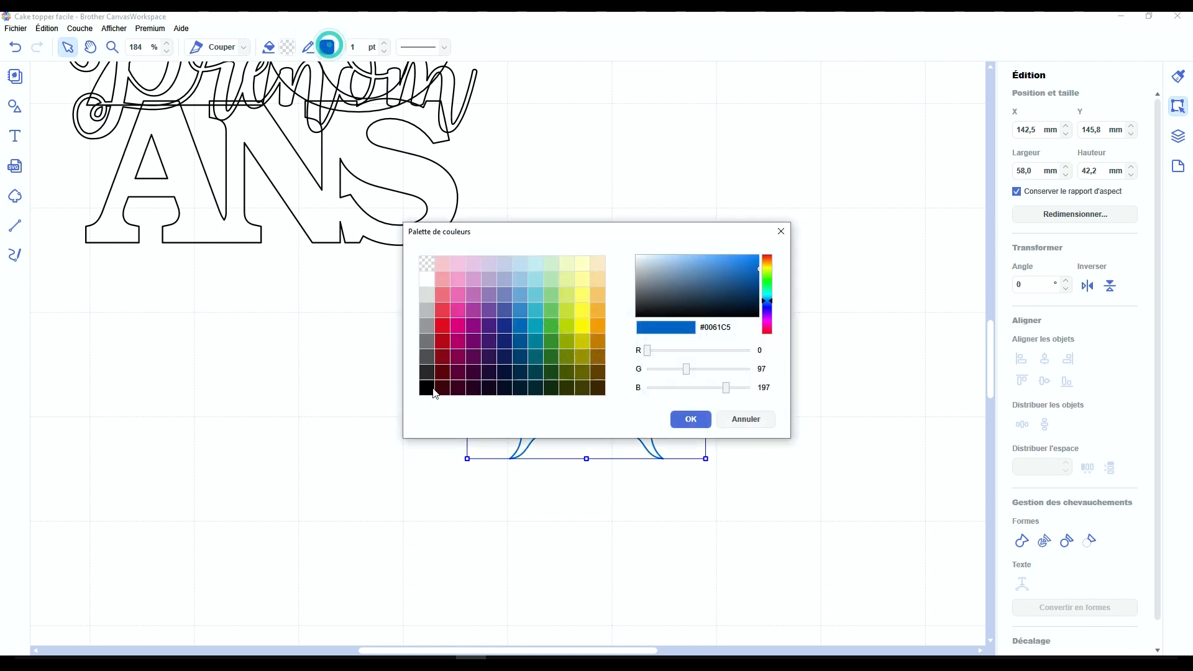
left_click(426, 388)
left_click(707, 420)
Step: Tilt the butterfly over the top of the 8 and move the whole assembled design towards the mat's centre
left_click_drag(586, 226, 300, 577)
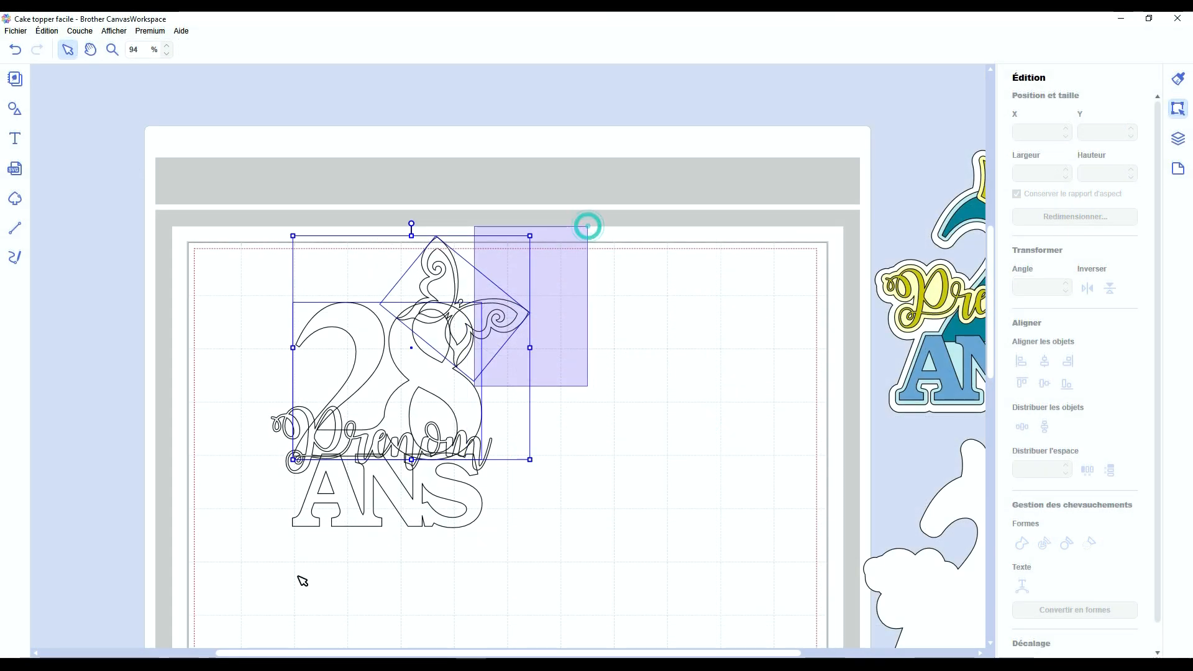
left_click_drag(420, 351, 528, 435)
left_click(747, 462)
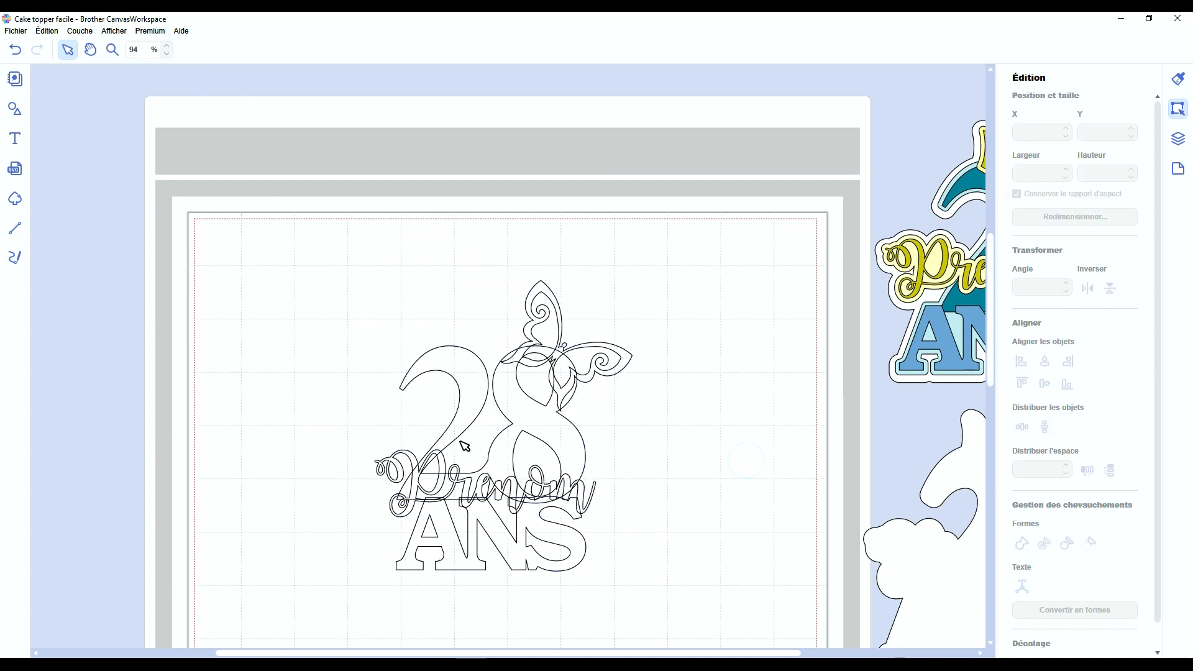
Step: Fill the 28 on the mat with a pale lilac colour
scroll(467, 438, "down", 1)
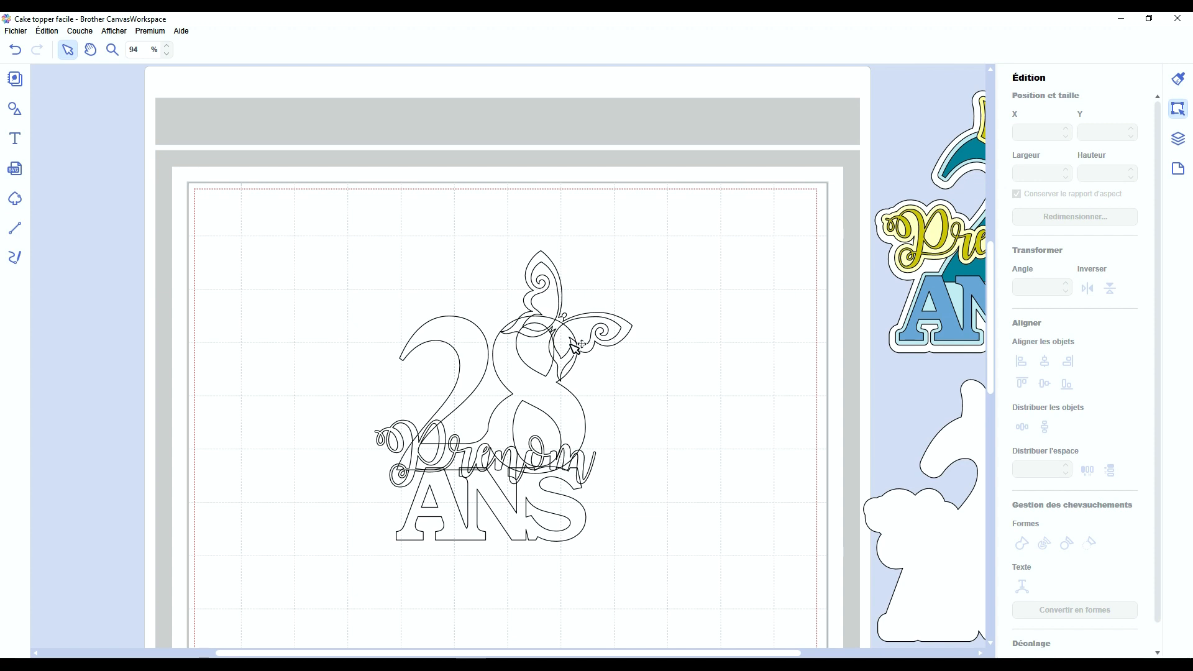
left_click(466, 364)
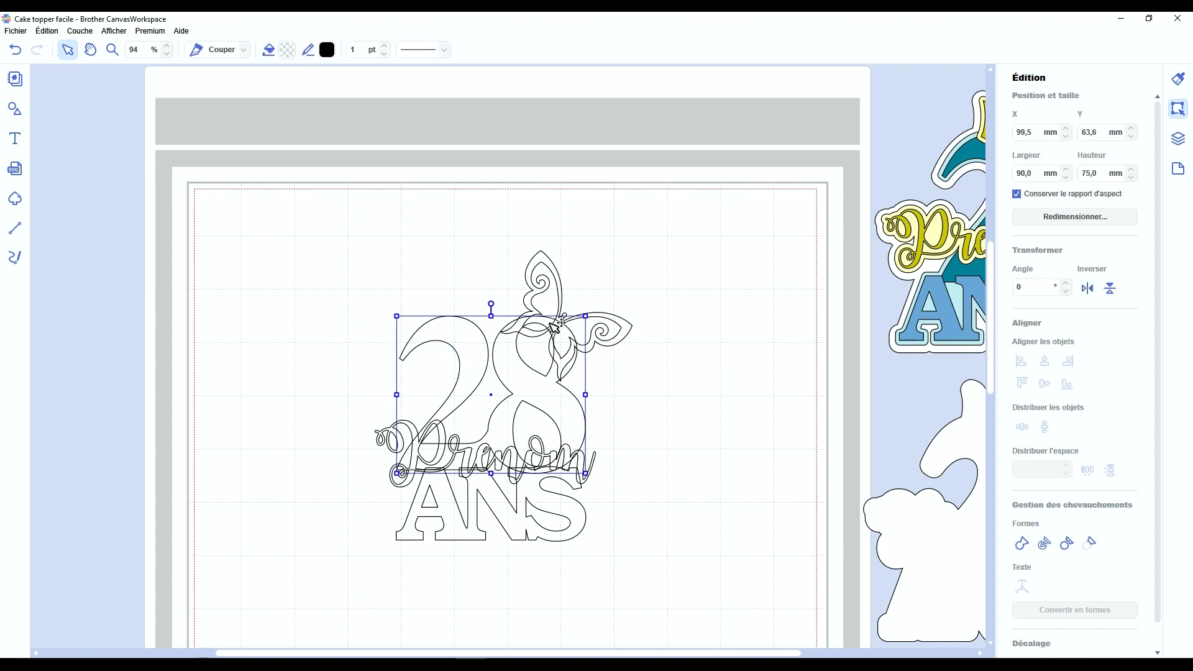
left_click(288, 51)
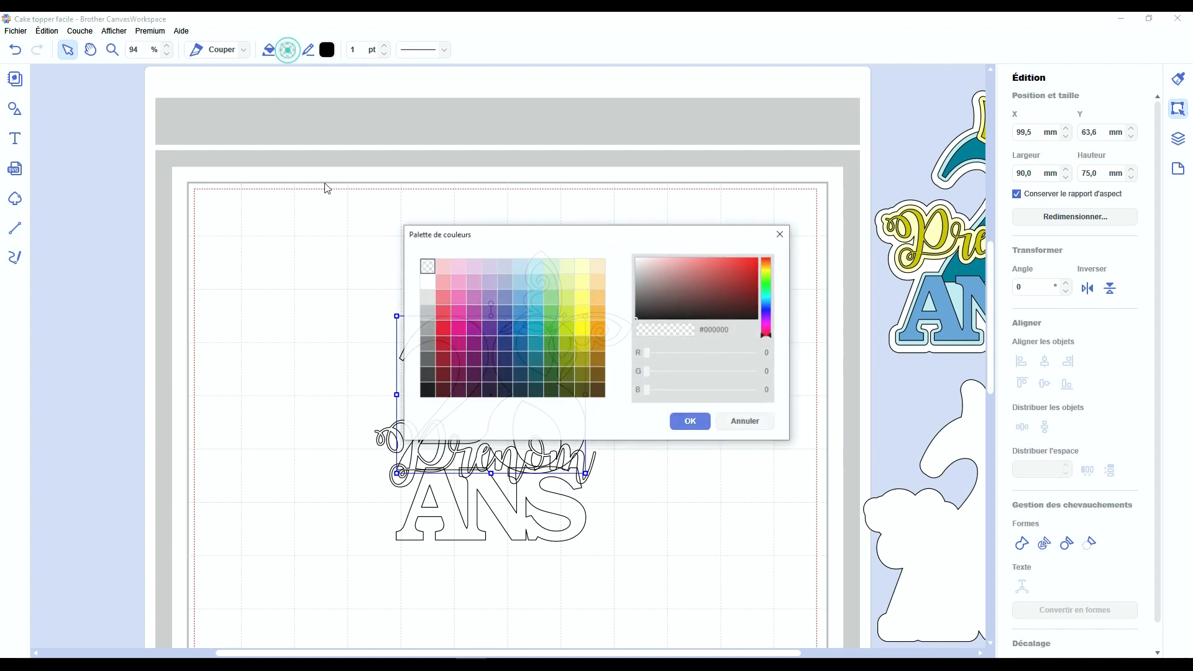
left_click(472, 267)
left_click(690, 421)
Step: Fill ANS with medium purple, Prenom with bright pink and the butterfly with dark raspberry
left_click(515, 511)
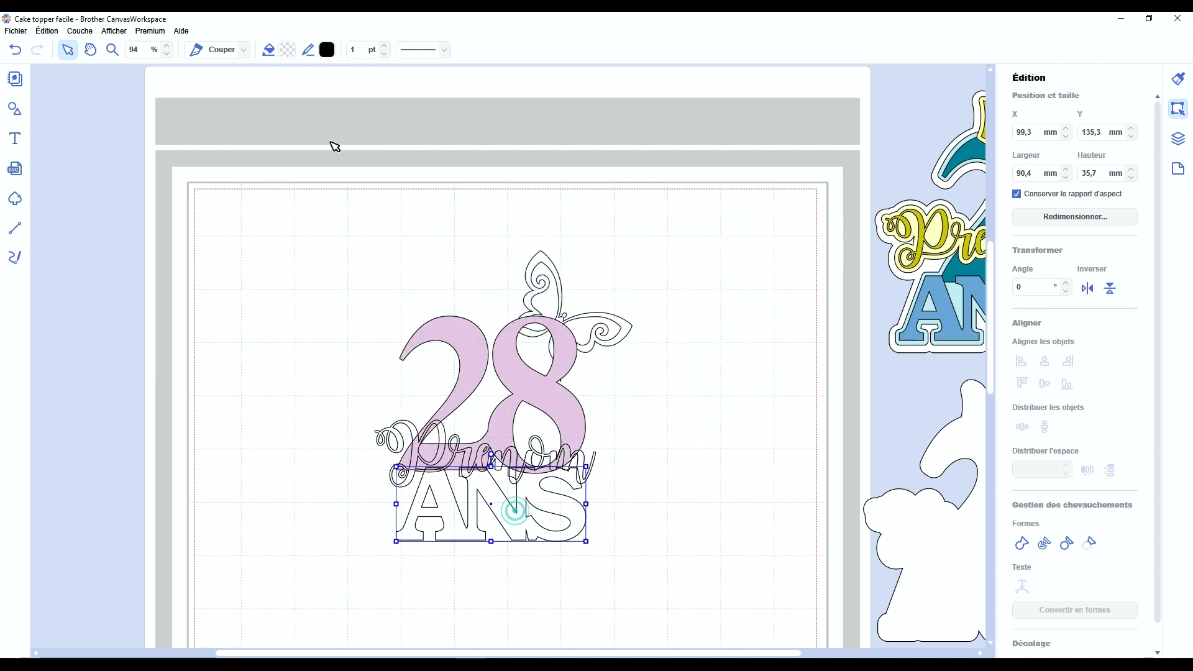
left_click(288, 50)
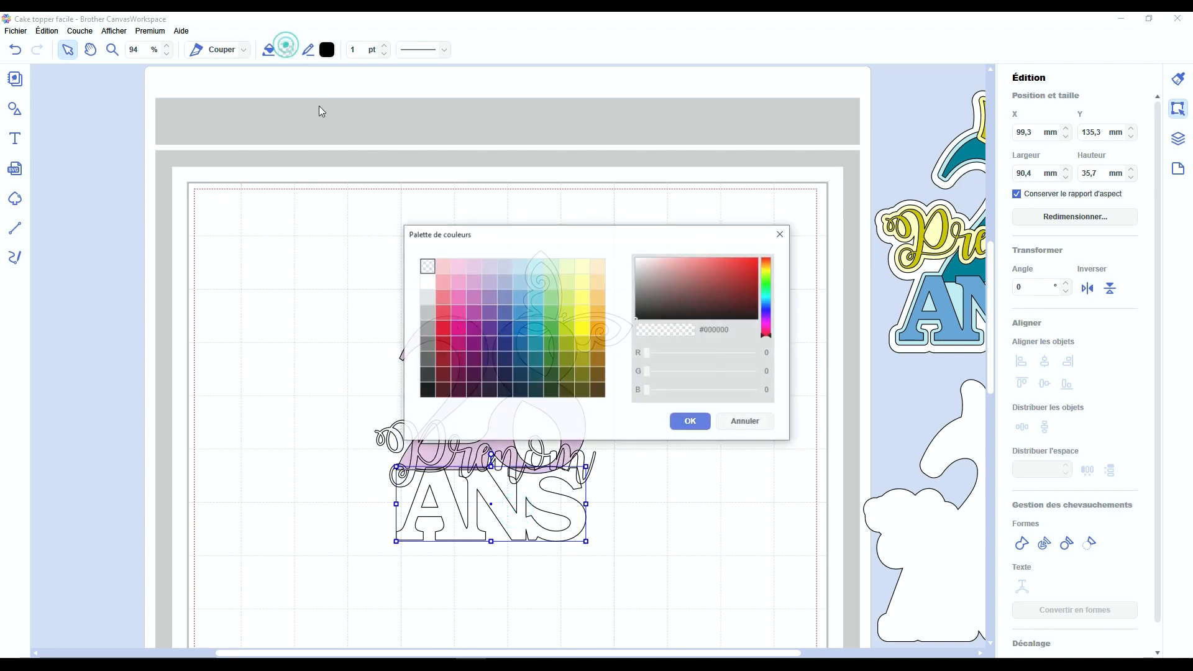
left_click(485, 287)
left_click(690, 421)
Step: Check the layer order of the coloured pieces and shift Prenom slightly up and left over the join between 28 and ANS
left_click(1179, 138)
left_click(1049, 180)
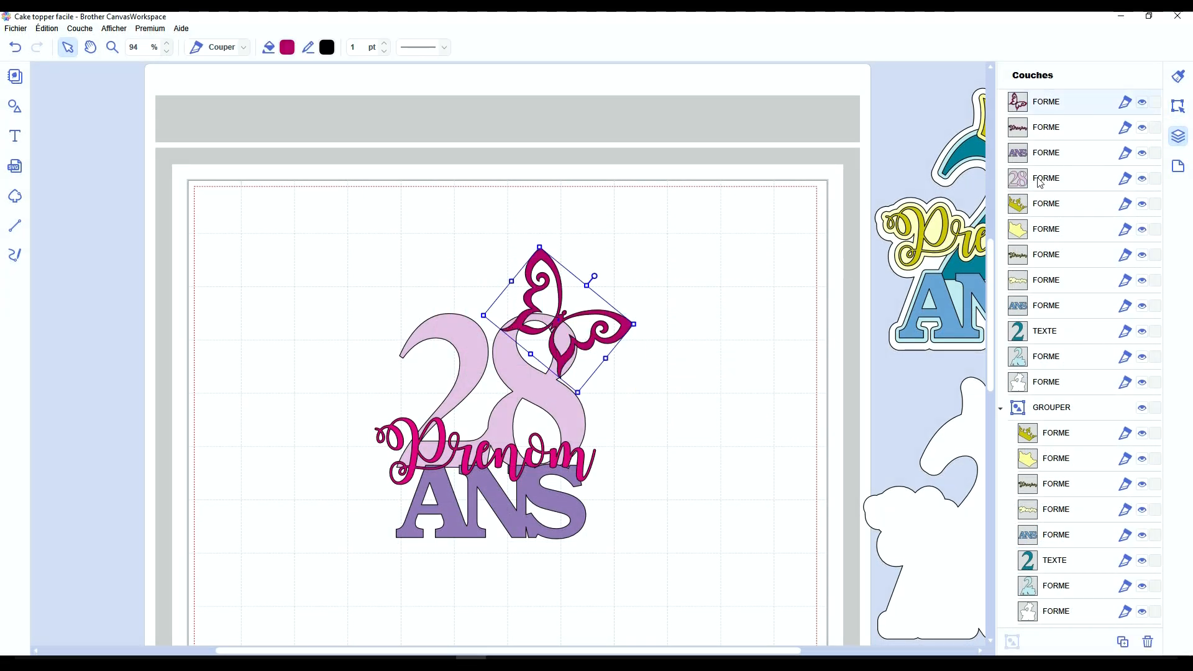
mouse_move(1040, 182)
left_mouse_down()
mouse_move(1038, 159)
mouse_move(1031, 181)
left_mouse_up()
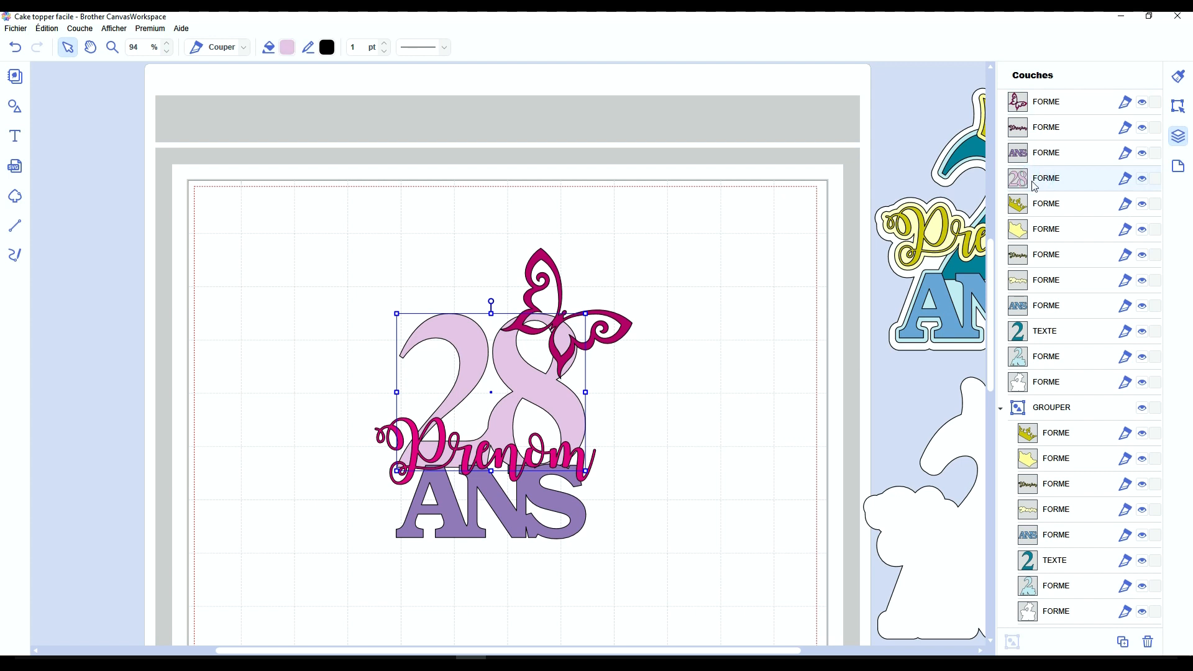
left_click(777, 373)
left_click_drag(410, 421, 221, 516)
left_click_drag(479, 493, 477, 489)
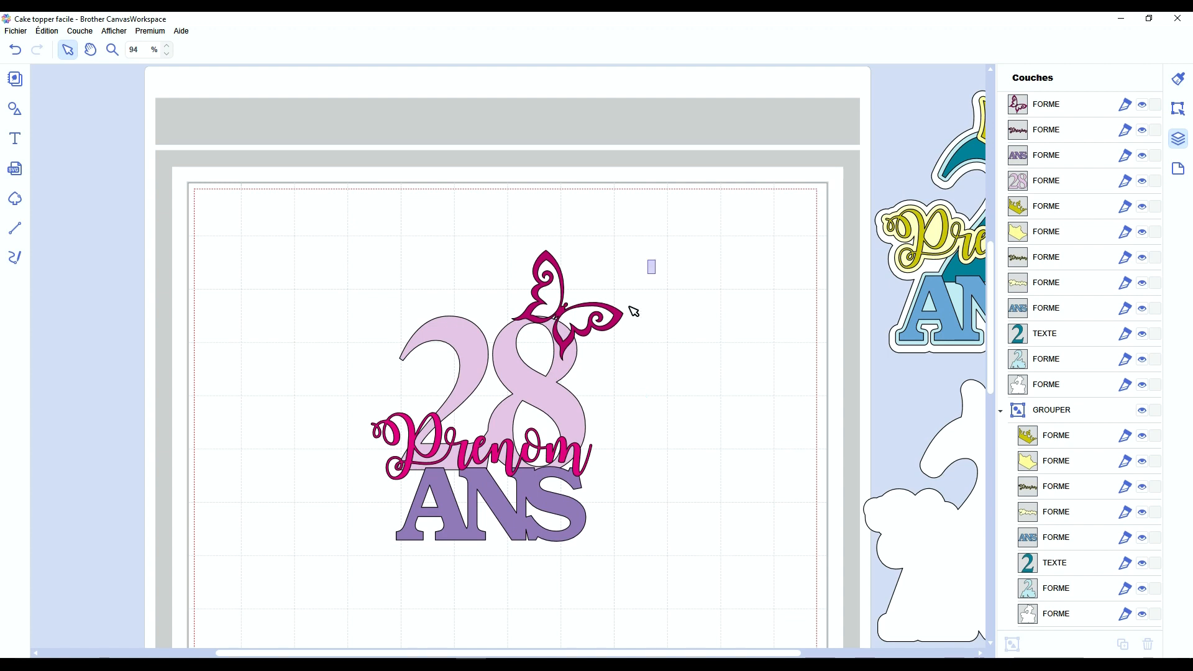
Step: Group the 28, ANS, Prenom and butterfly, and move the group to the mat's upper-left corner
left_click_drag(655, 258, 385, 556)
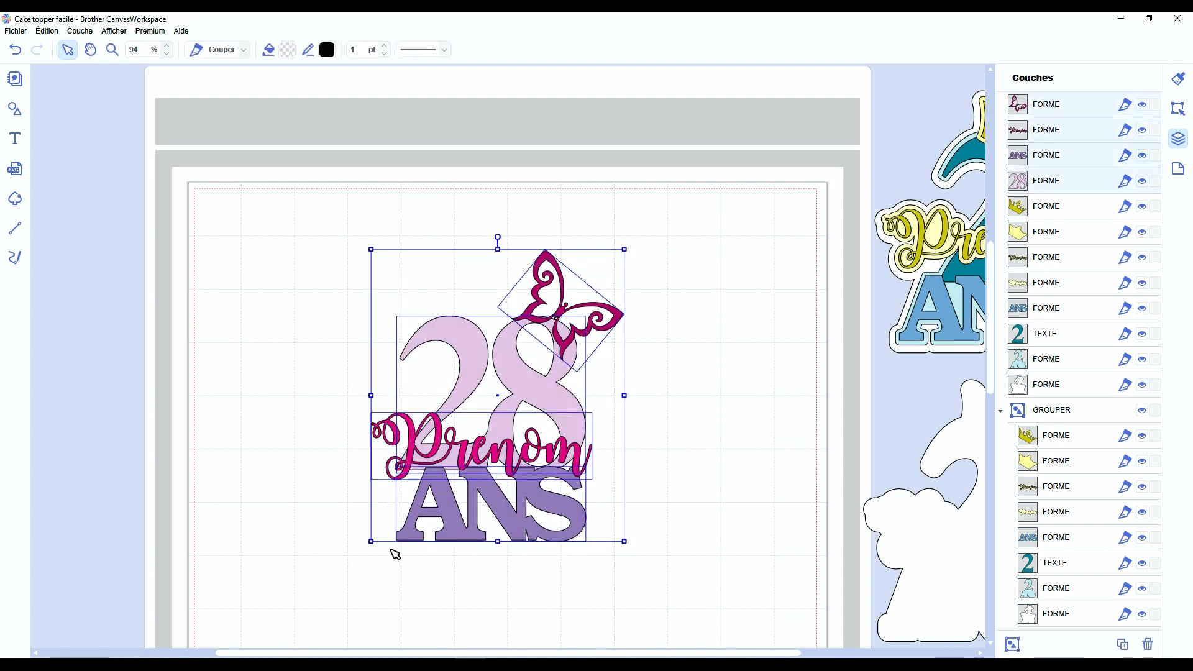
key("ctrl+g")
left_click_drag(538, 396, 375, 344)
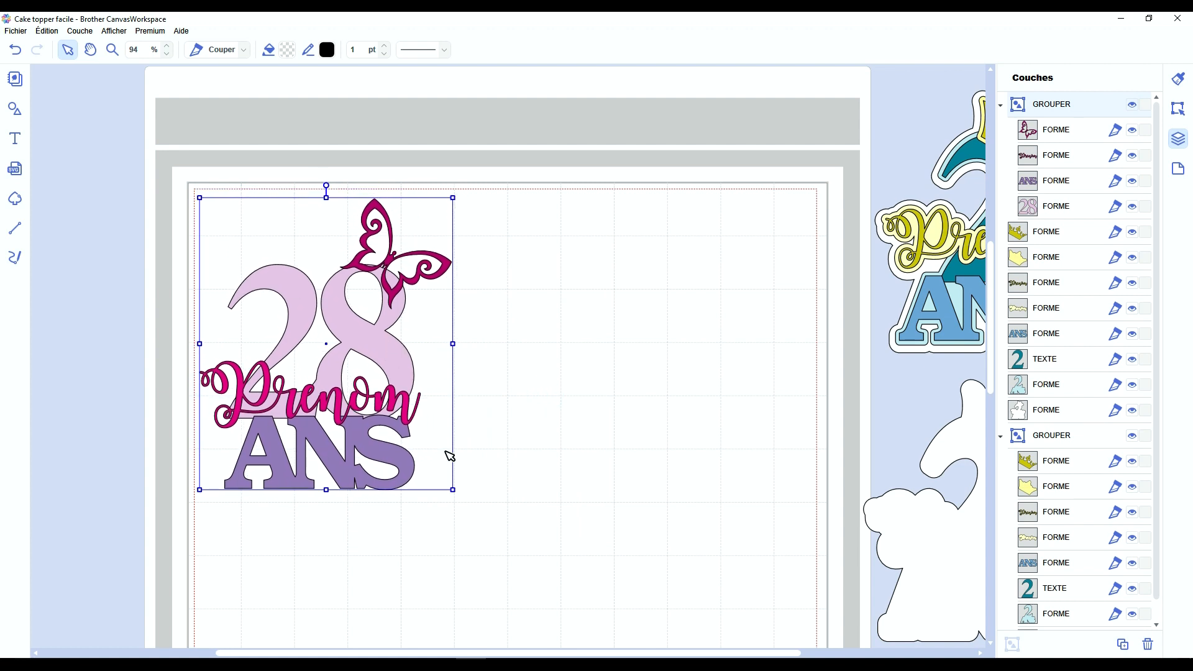
Step: Make two duplicates of the grouped design and place one in the free mat area to the right of the original
scroll(450, 456, "down", 2)
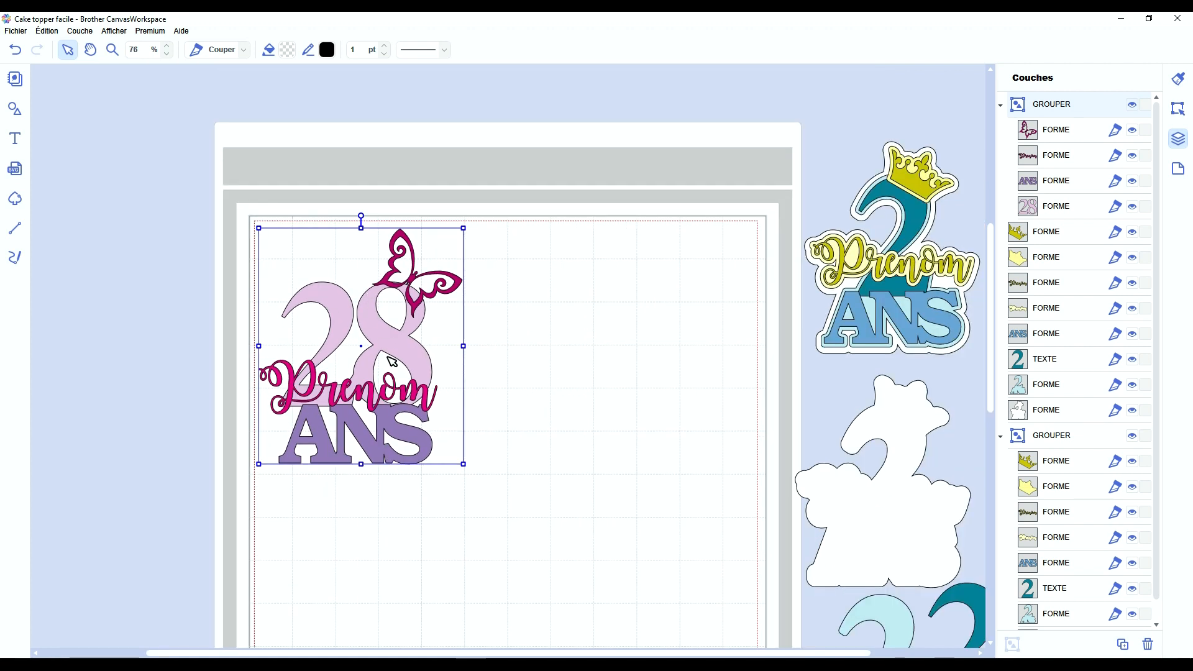
key("ctrl+d")
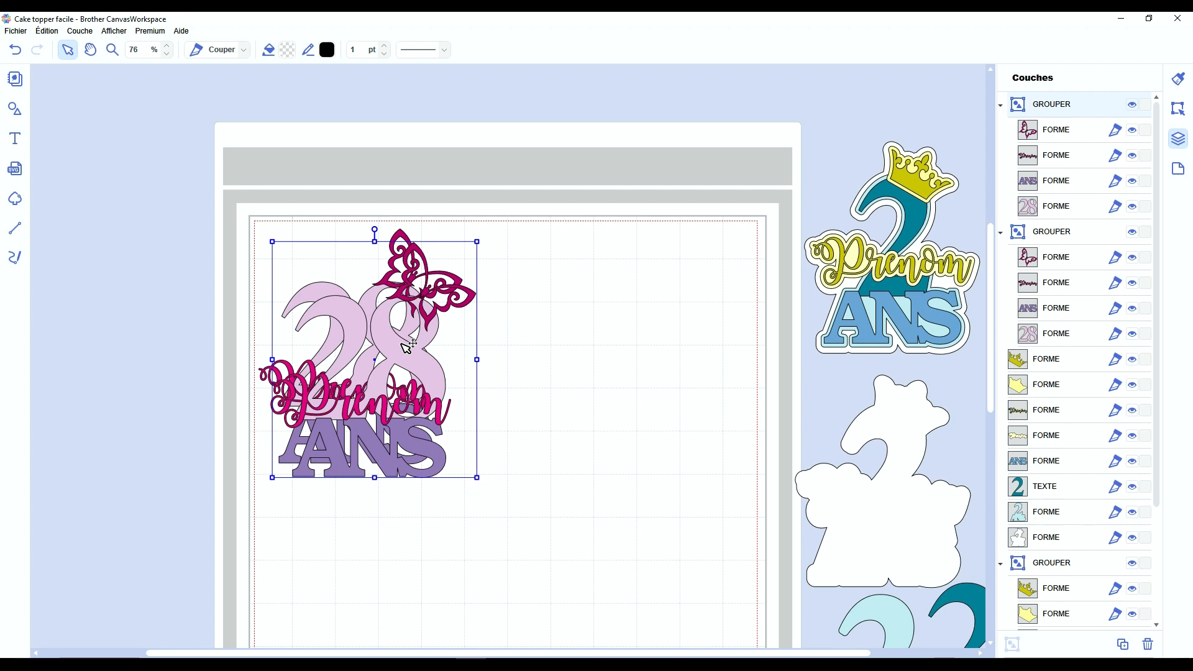
left_click_drag(427, 362, 630, 339)
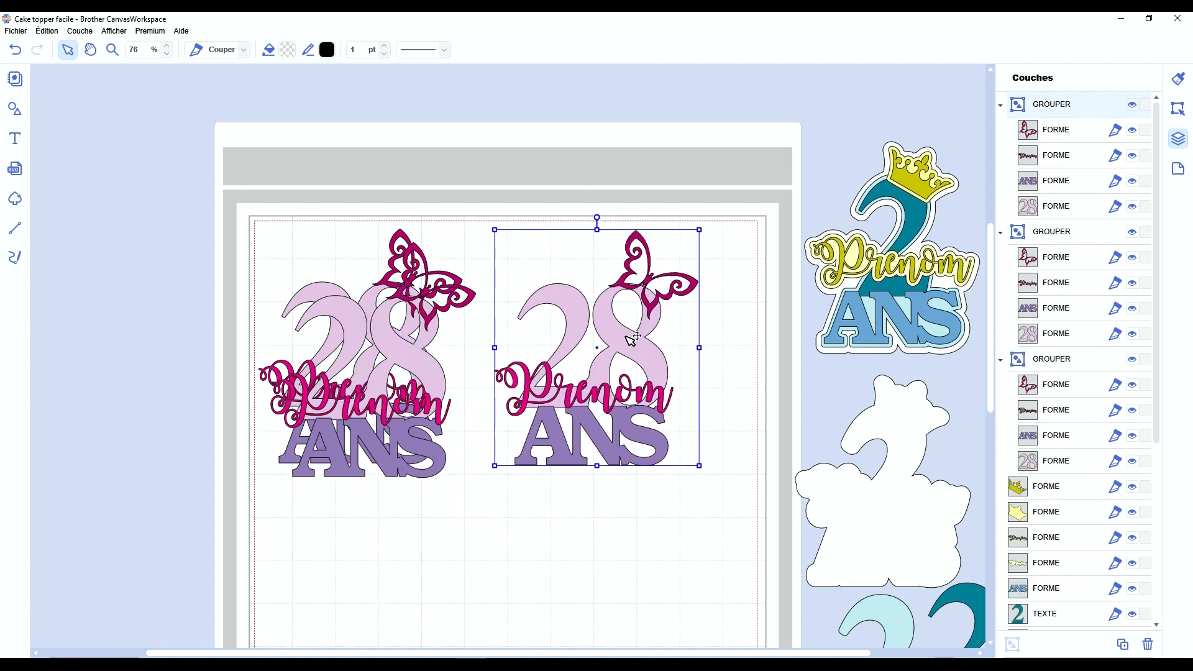
Step: Weld the separate copy into a single shape and make its fill transparent
left_click(1179, 109)
left_click(1022, 545)
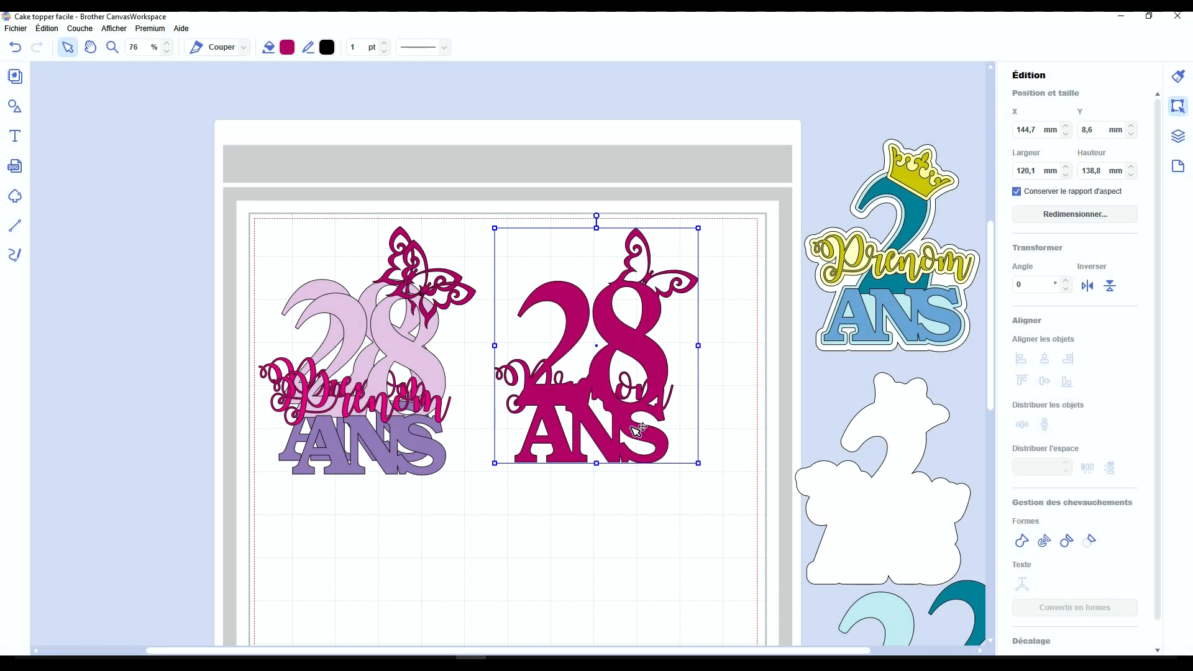
left_click(287, 47)
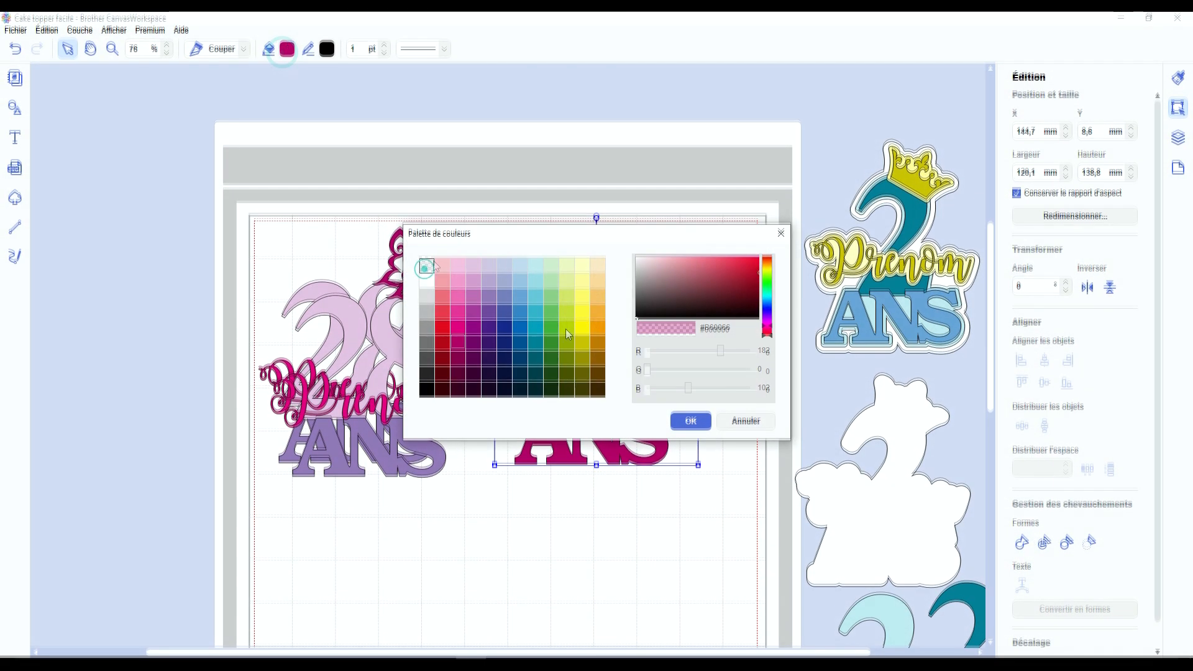
left_click(691, 421)
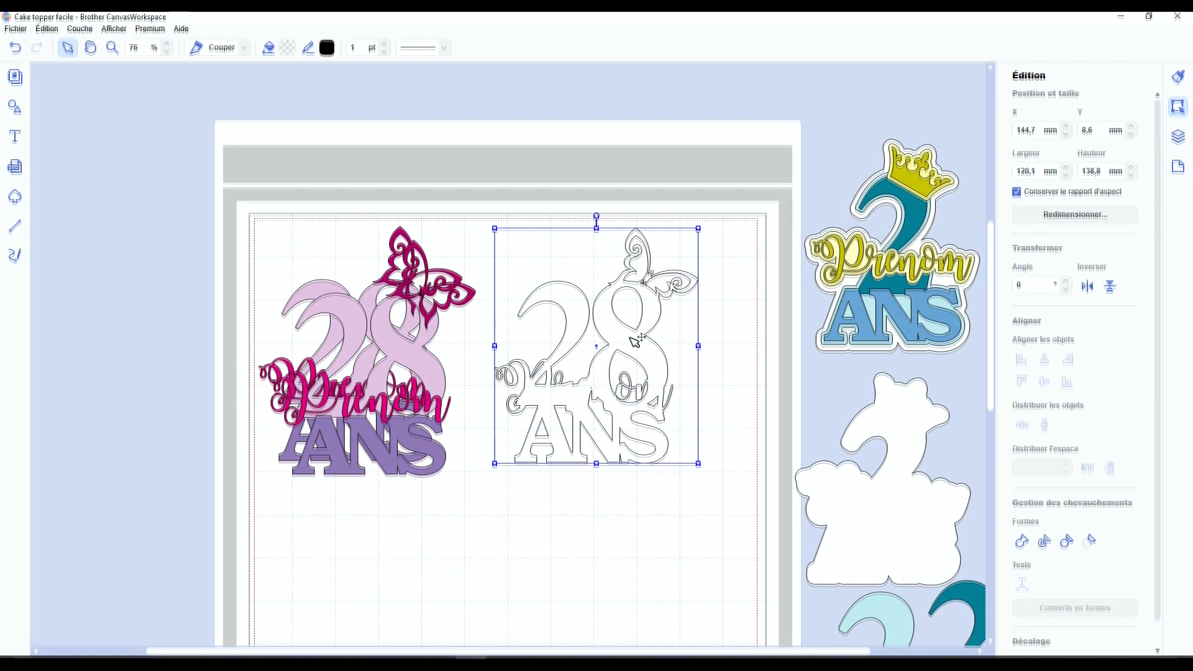
Step: Create a 5 mm rounded outward offset around the welded shape's outer contour and place that outline below the coloured design
scroll(1076, 624, "down", 1)
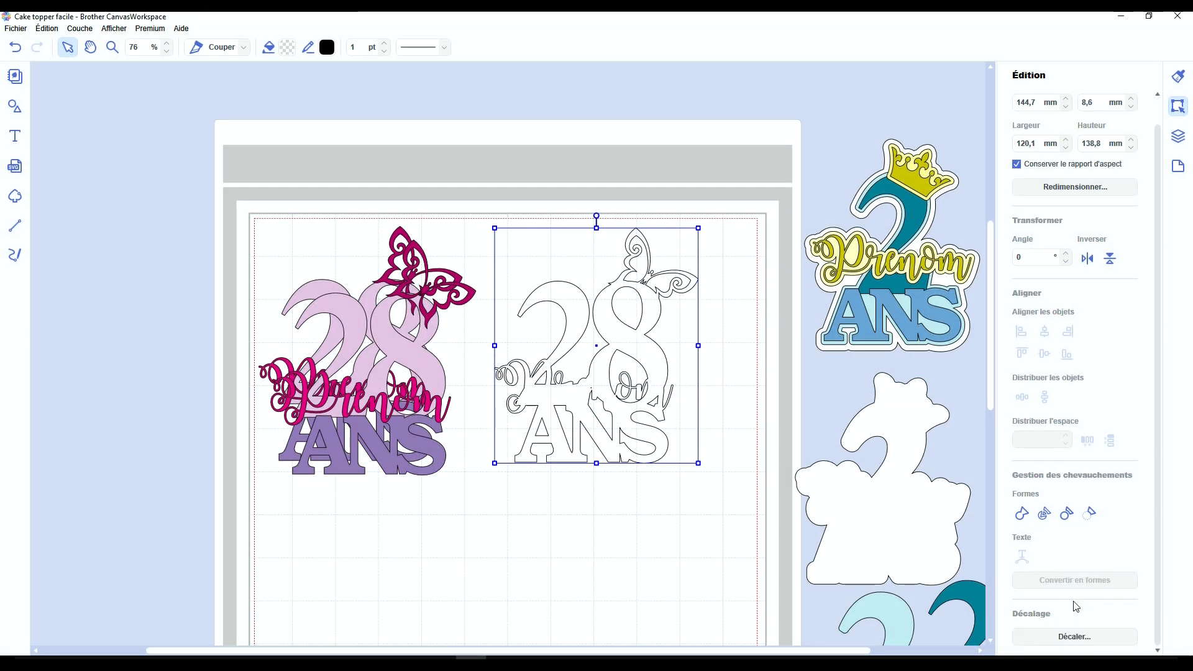
left_click(1073, 636)
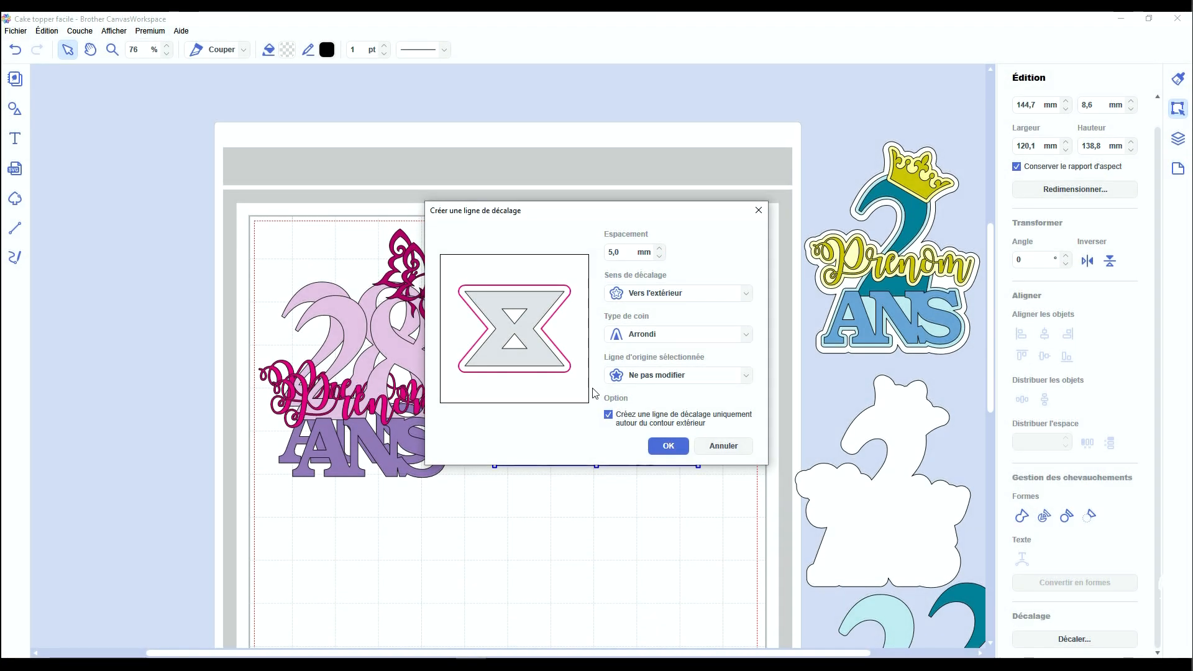
left_click(670, 446)
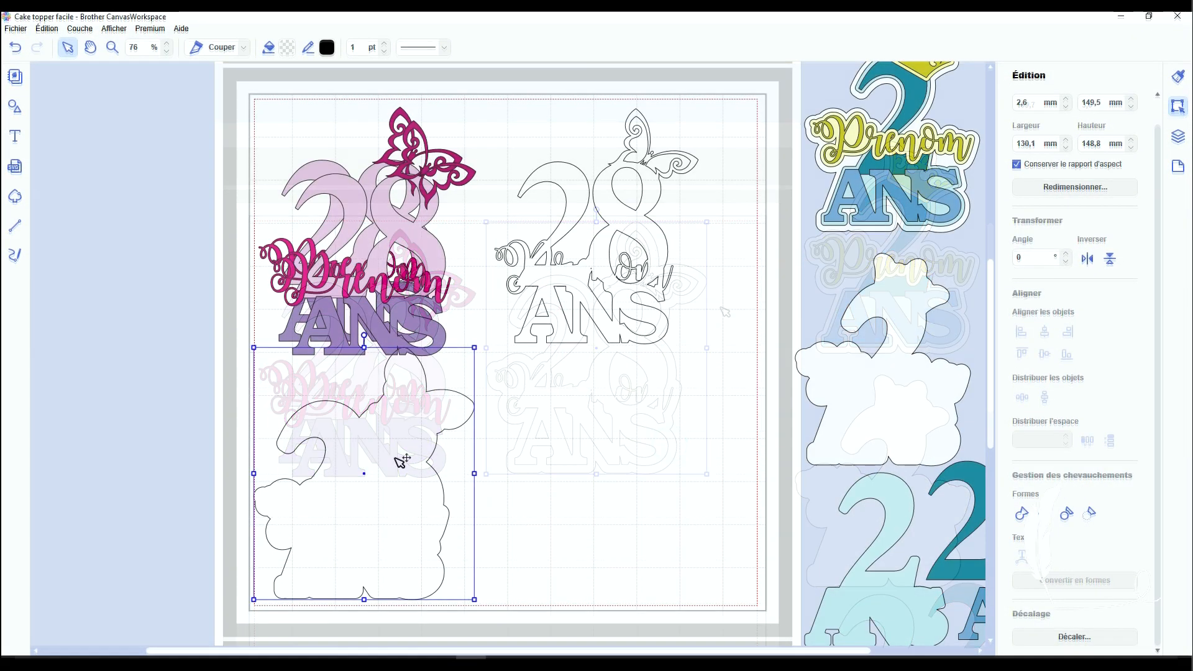
Step: Delete the transparent welded shape and move the overlapping coloured copy into its place on the mat
left_click(649, 248)
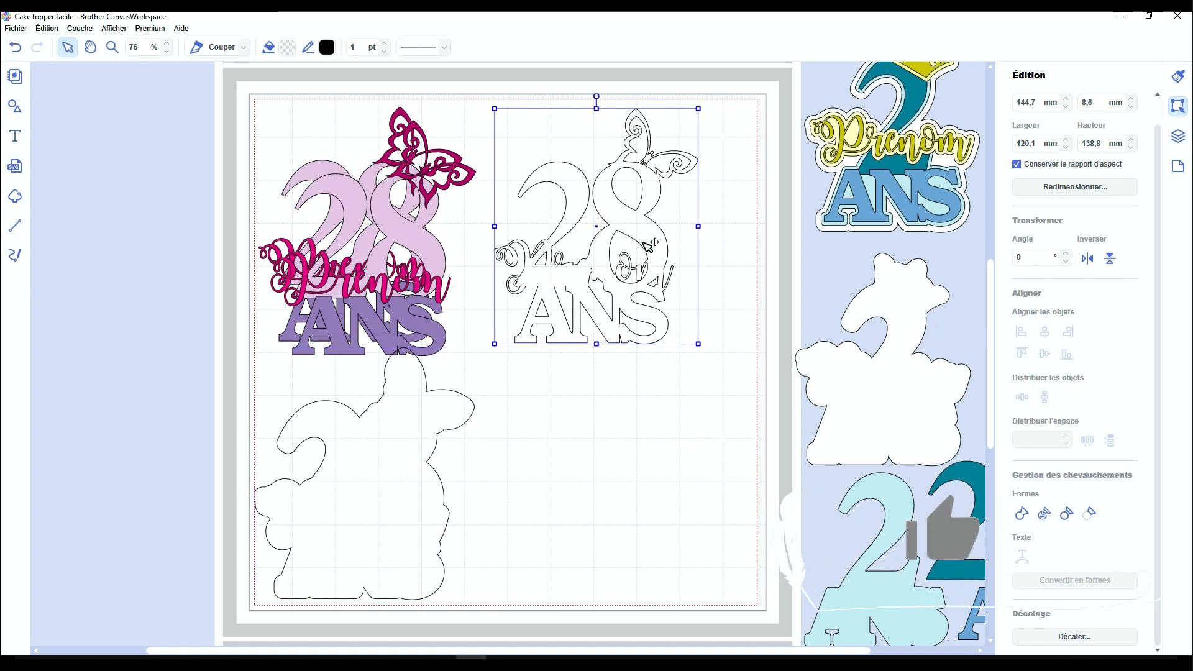
key("Delete")
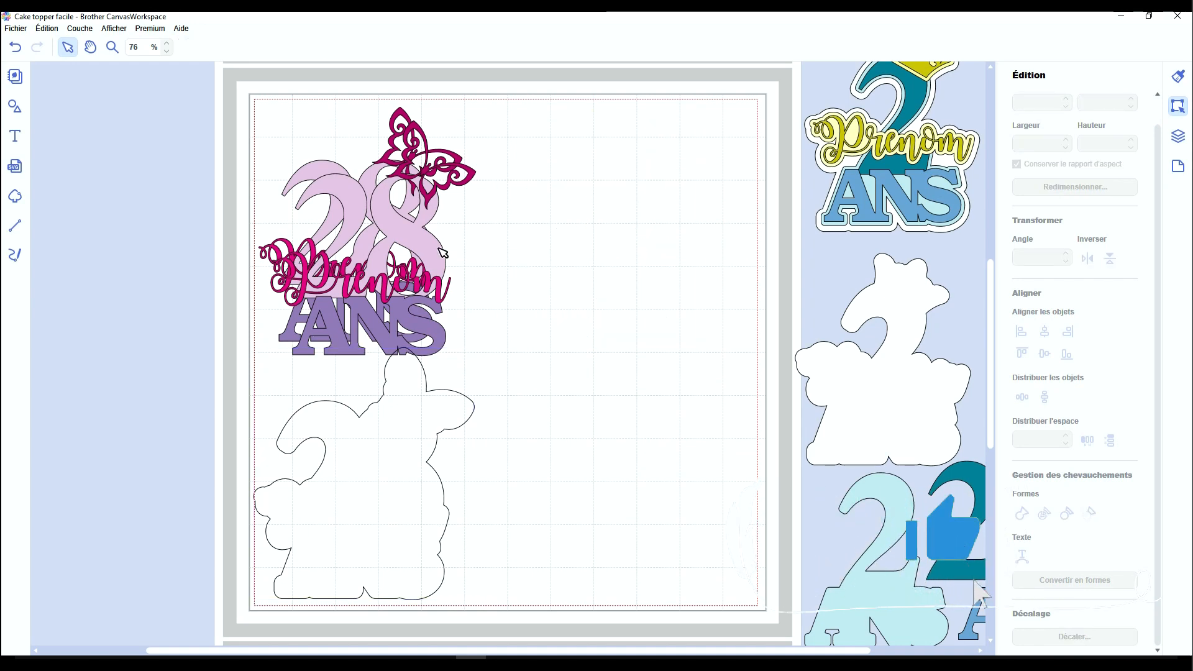
left_click(388, 235)
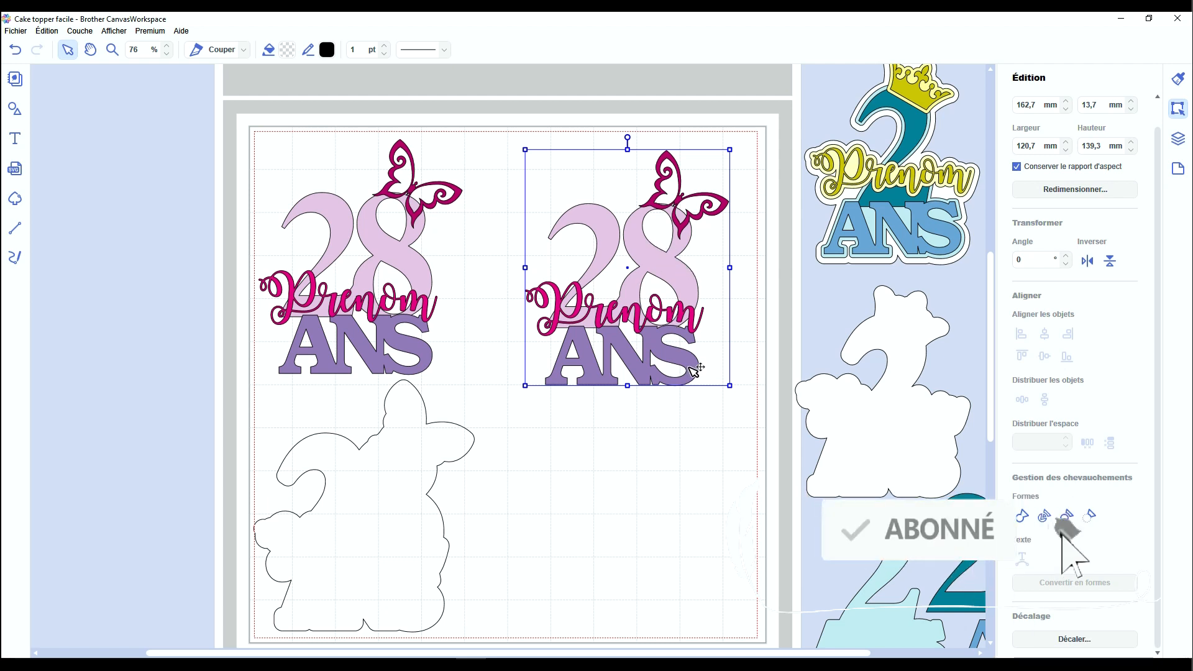
Step: Ungroup the coloured copy and move its Prenom and butterfly down to the empty area beneath it
left_click(672, 480)
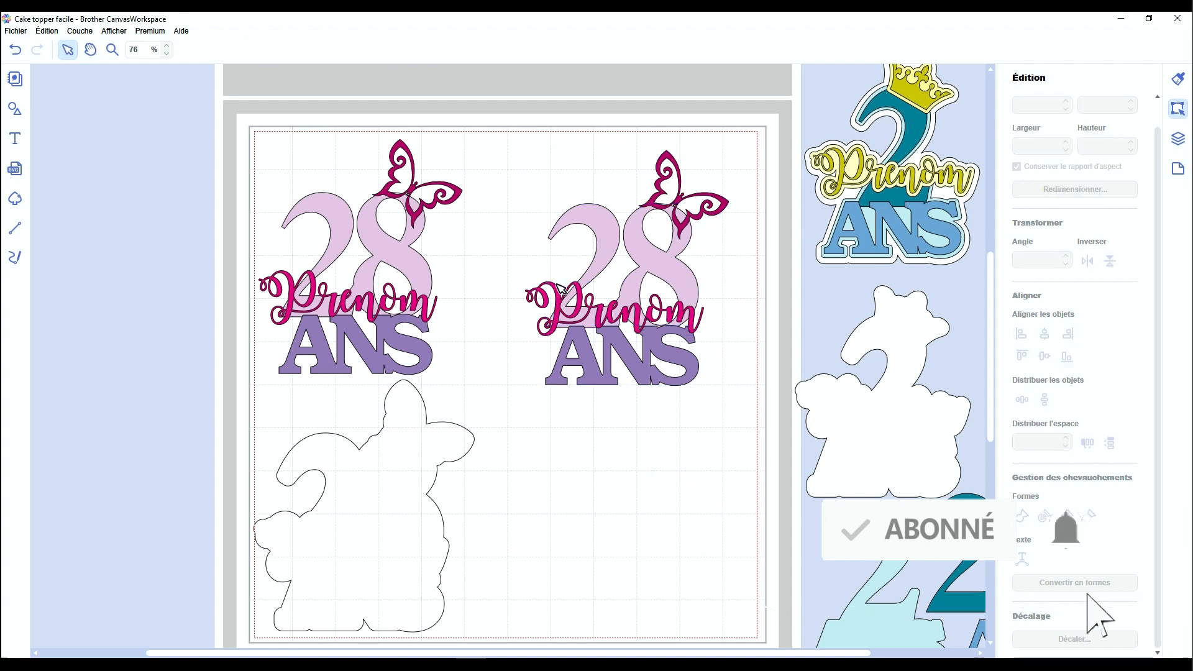
left_click_drag(558, 284, 612, 474)
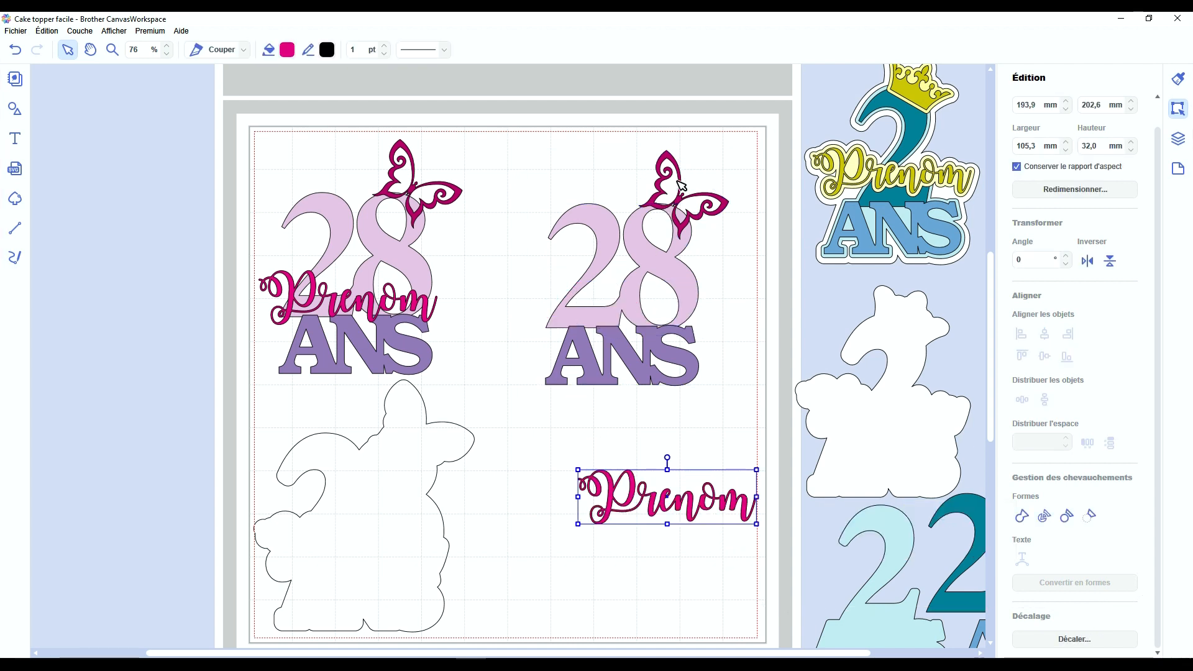
left_click_drag(683, 172, 686, 536)
Step: Weld the copy's 28 and ANS together and create a 2 mm rounded outward offset around their outer contour
left_click_drag(722, 239, 616, 379)
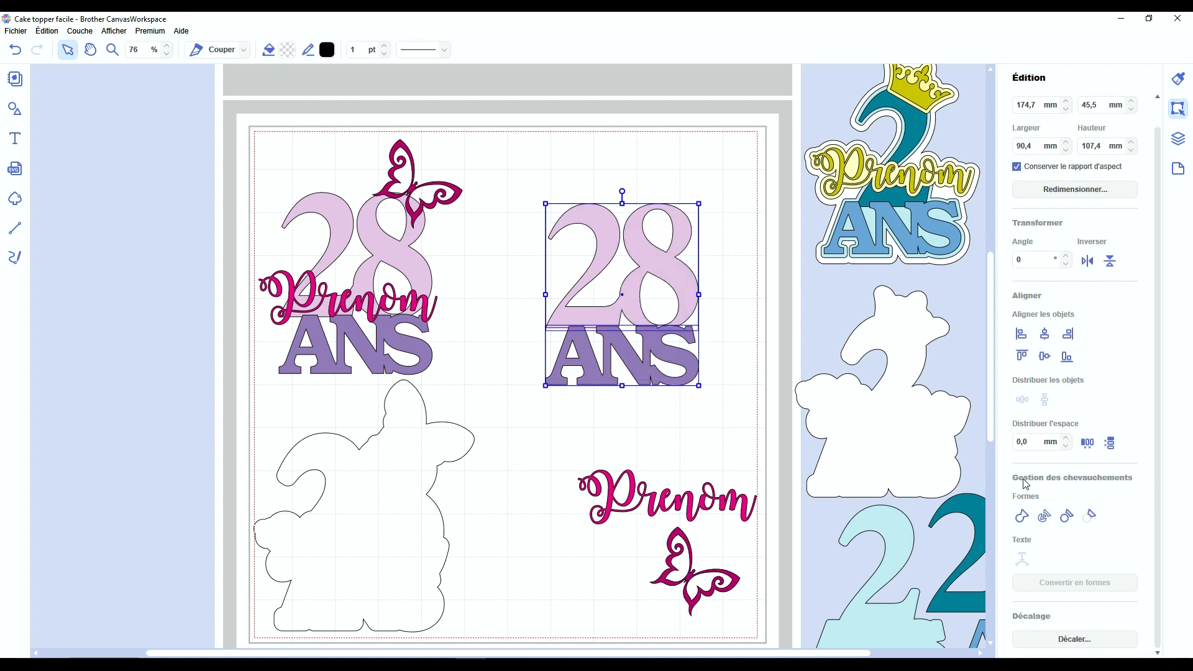
left_click(1022, 517)
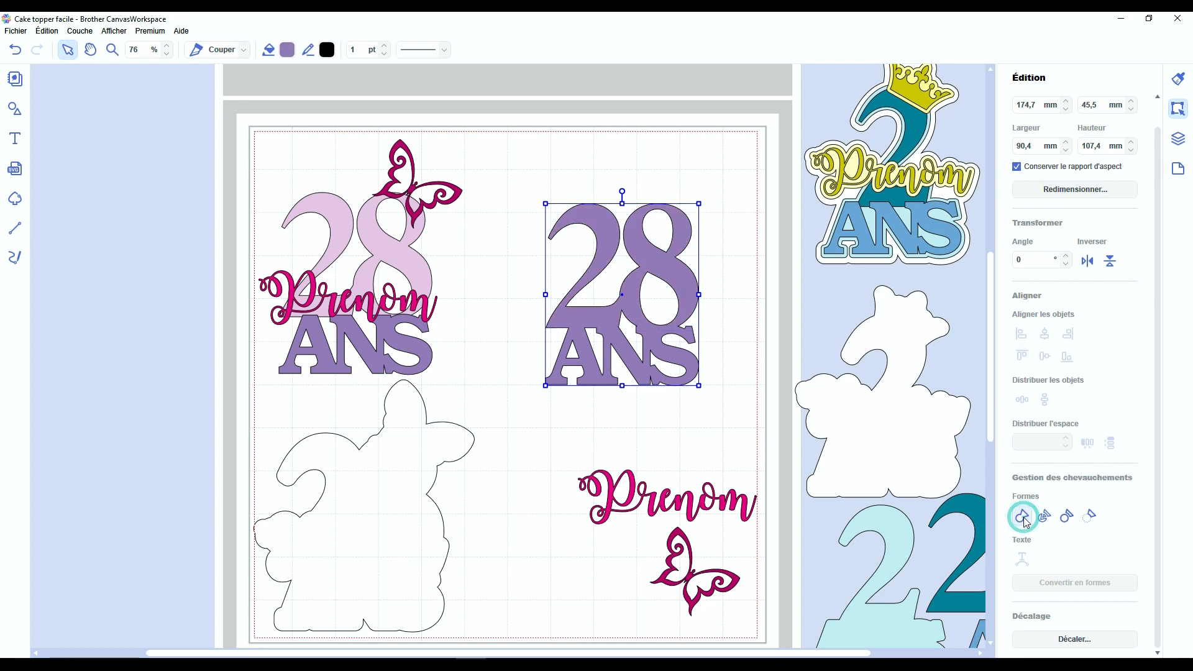
left_click(1065, 639)
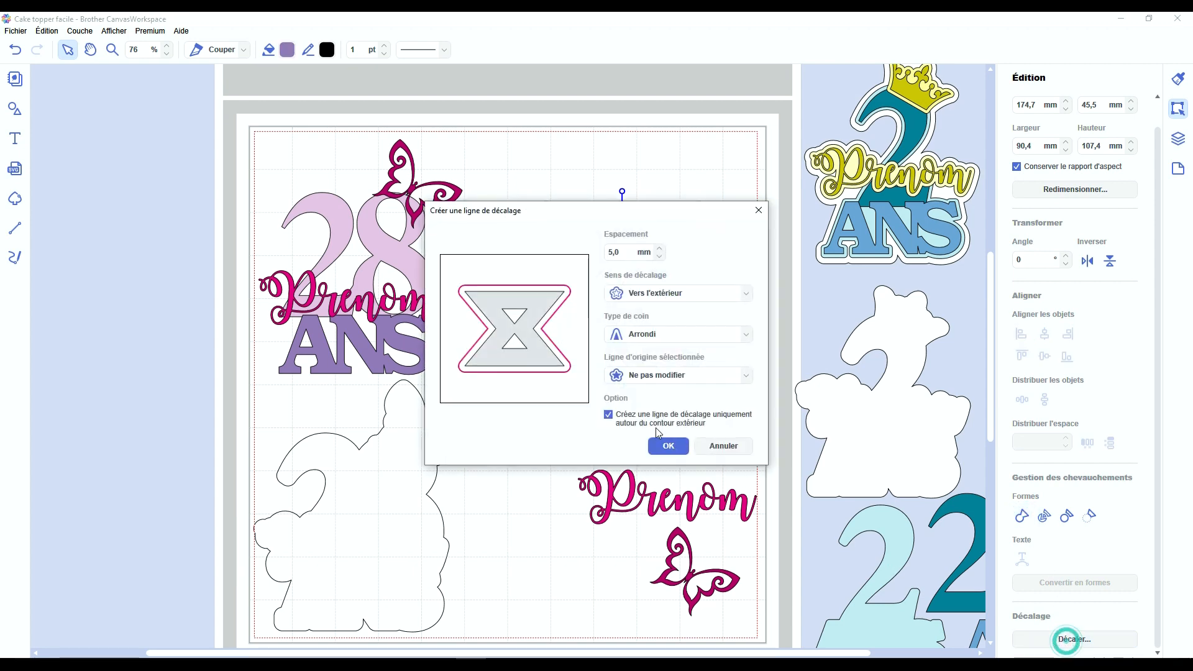
double_click(612, 252)
type("2")
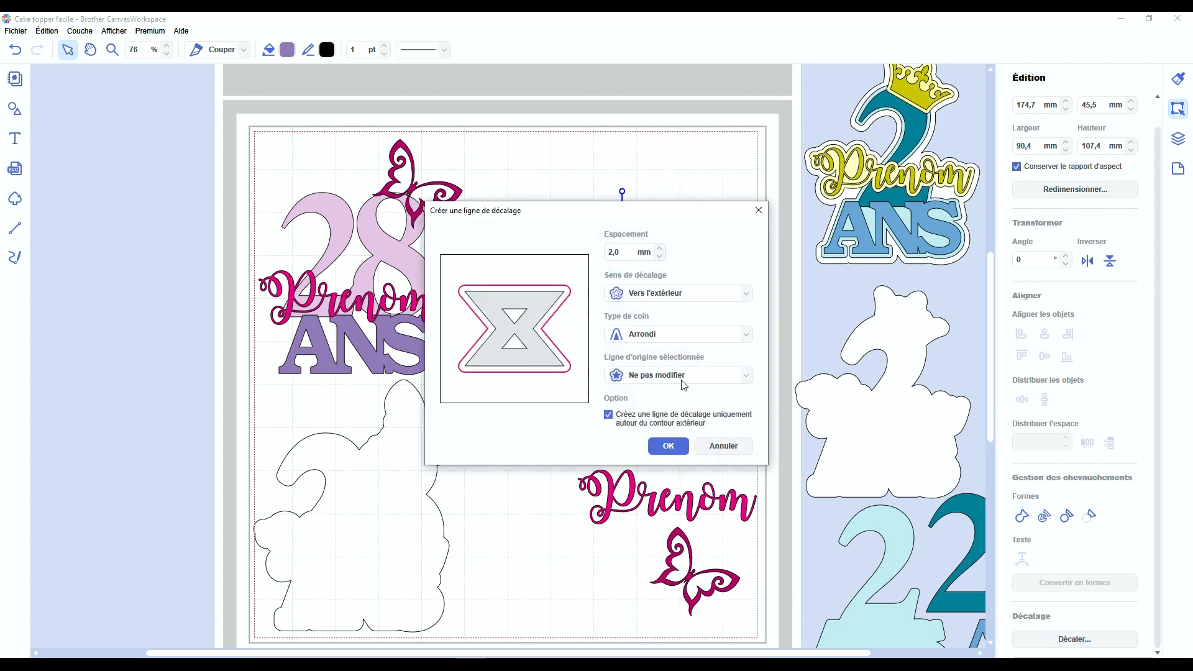
left_click(677, 449)
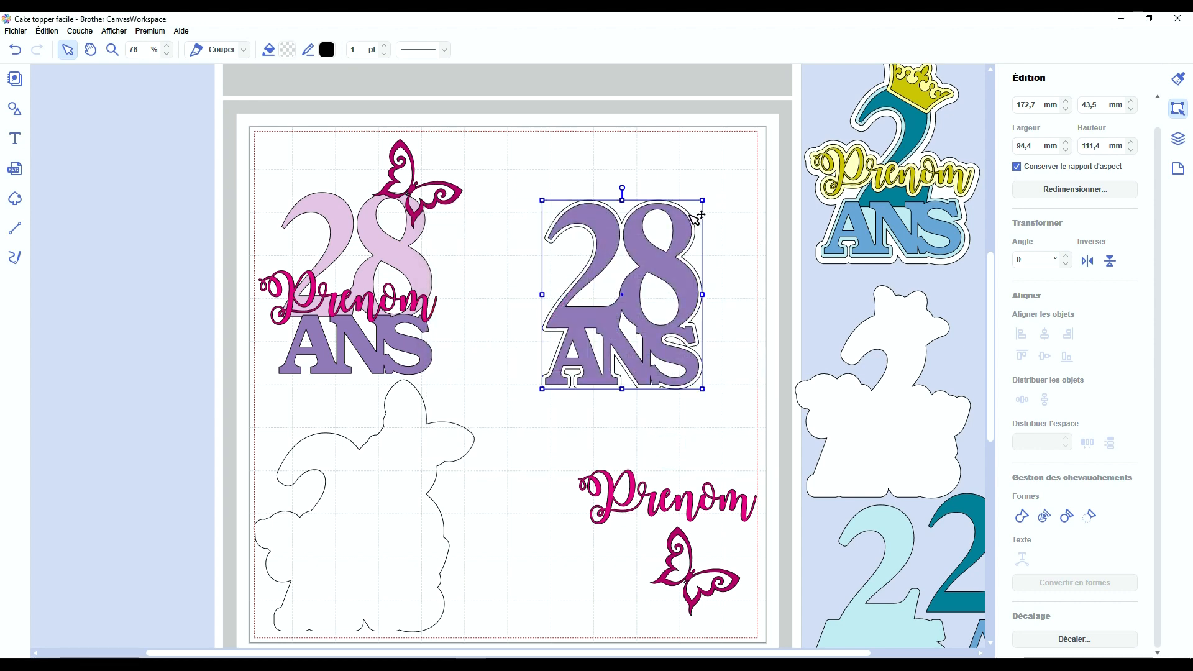
Step: Lay the 2 mm offset inside the large backing outline and delete the welded 28 ANS shape
left_click_drag(694, 217, 428, 454)
left_click(646, 268)
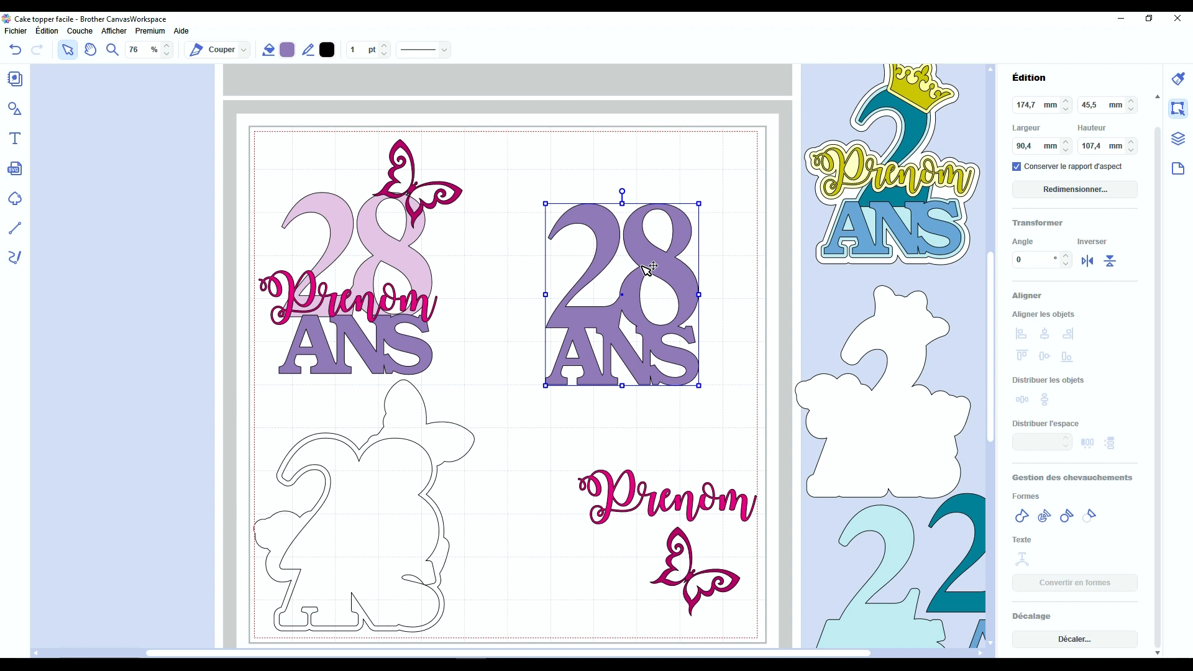
key("Delete")
Step: Ungroup the original design and place its 28 and ANS inside the 2 mm offset on the backing outline
left_click(380, 256)
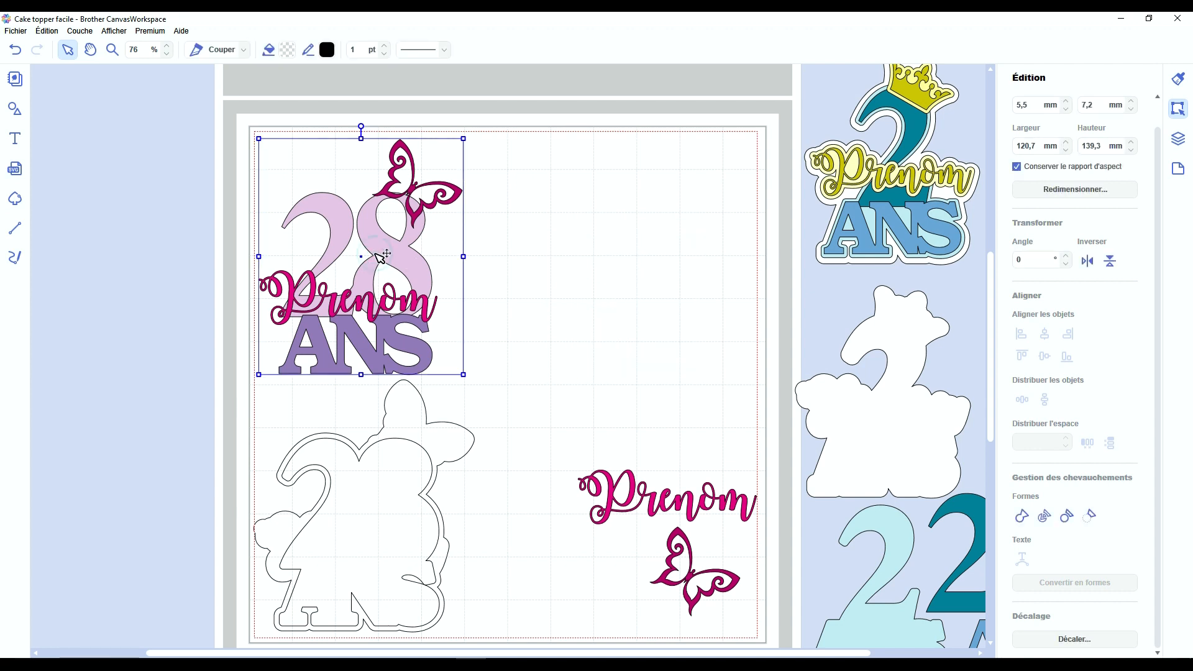
left_click(505, 259)
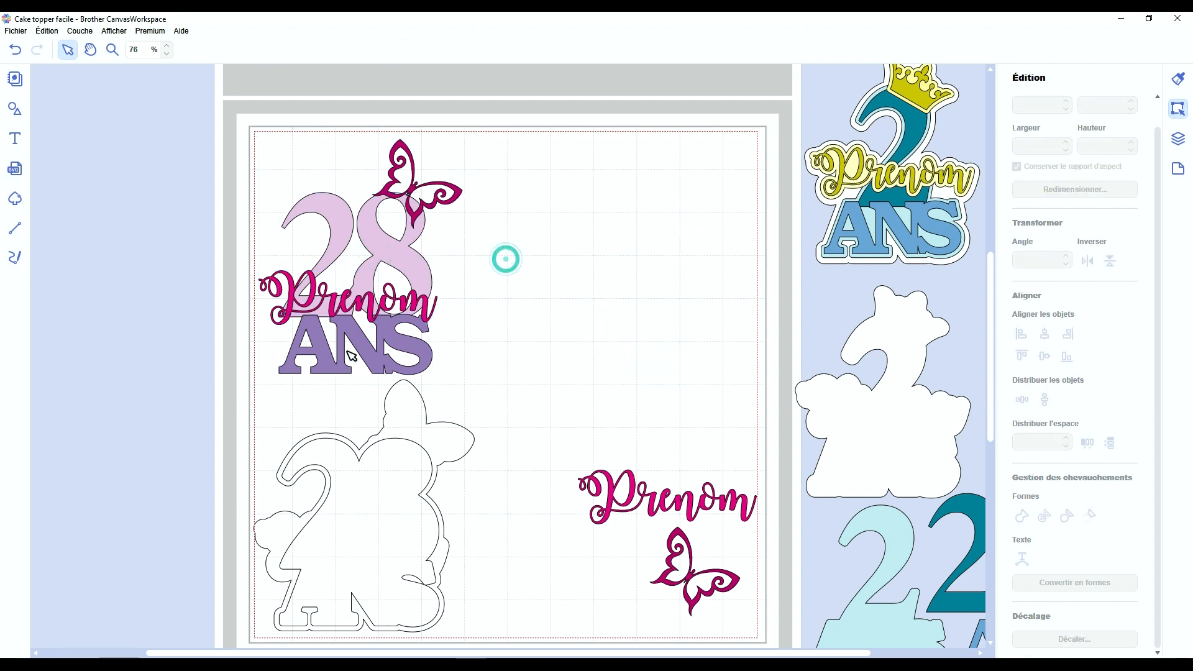
left_click(378, 239)
left_click_drag(380, 241, 388, 491)
left_click_drag(322, 324, 323, 581)
Step: Move the spare Prenom and butterfly up, offset the butterfly 2 mm outward and lay its offset on the backing's butterfly area
left_click_drag(623, 506, 577, 365)
left_click_drag(681, 514, 653, 207)
left_click(1068, 638)
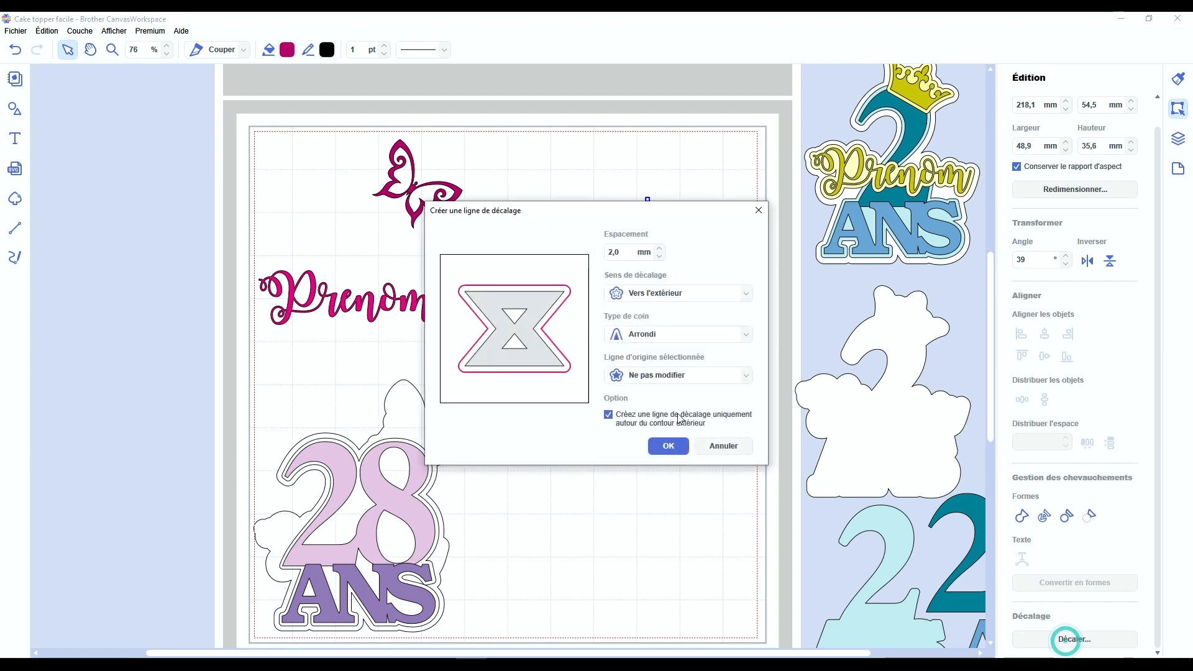
left_click(668, 446)
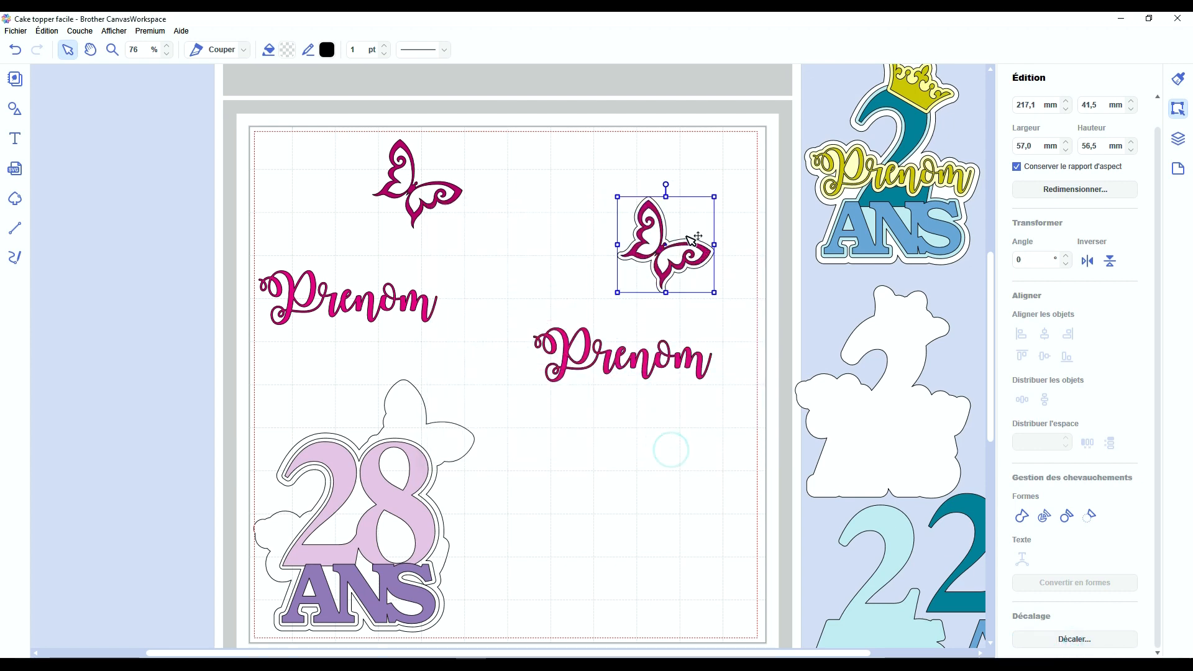
left_click_drag(657, 211, 415, 394)
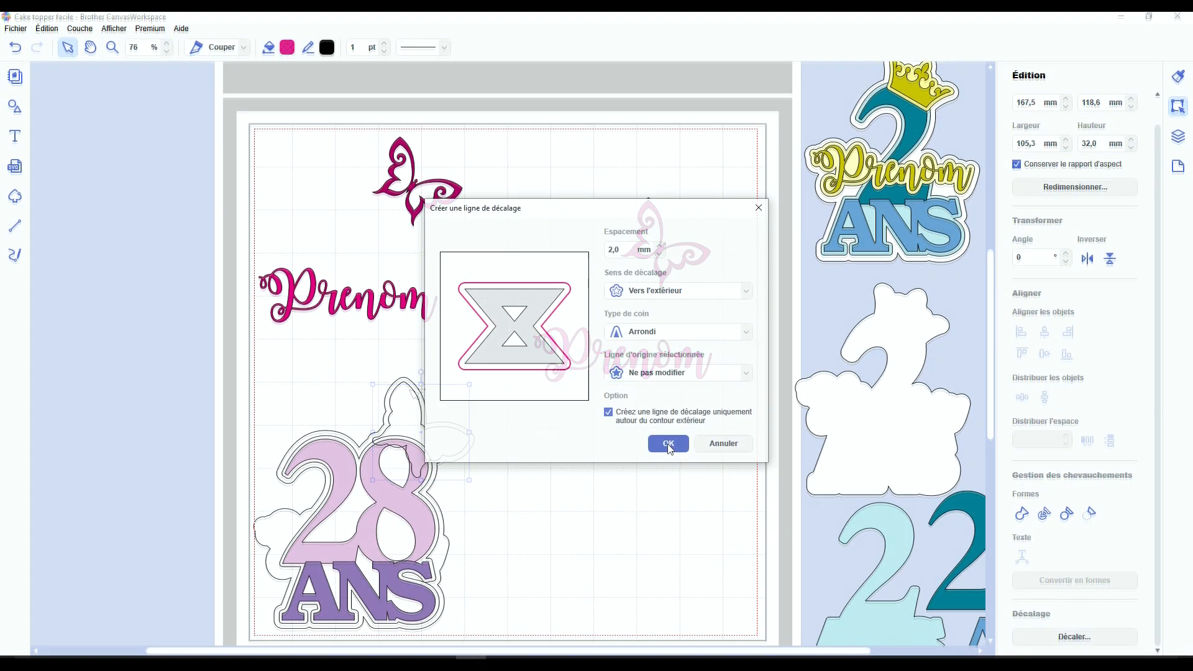
Step: Create a 2 mm rounded outward offset of Prenom, then reassemble the name, butterfly and their offsets on the 28 ANS backing
left_click(667, 442)
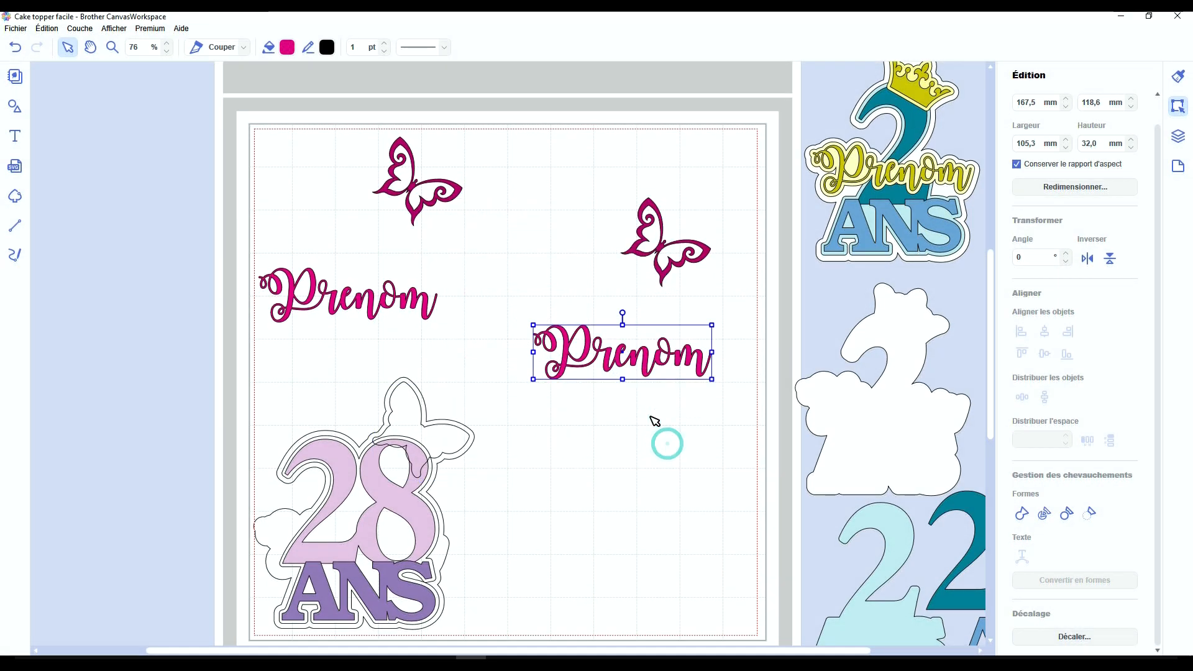
left_click_drag(606, 339, 348, 497)
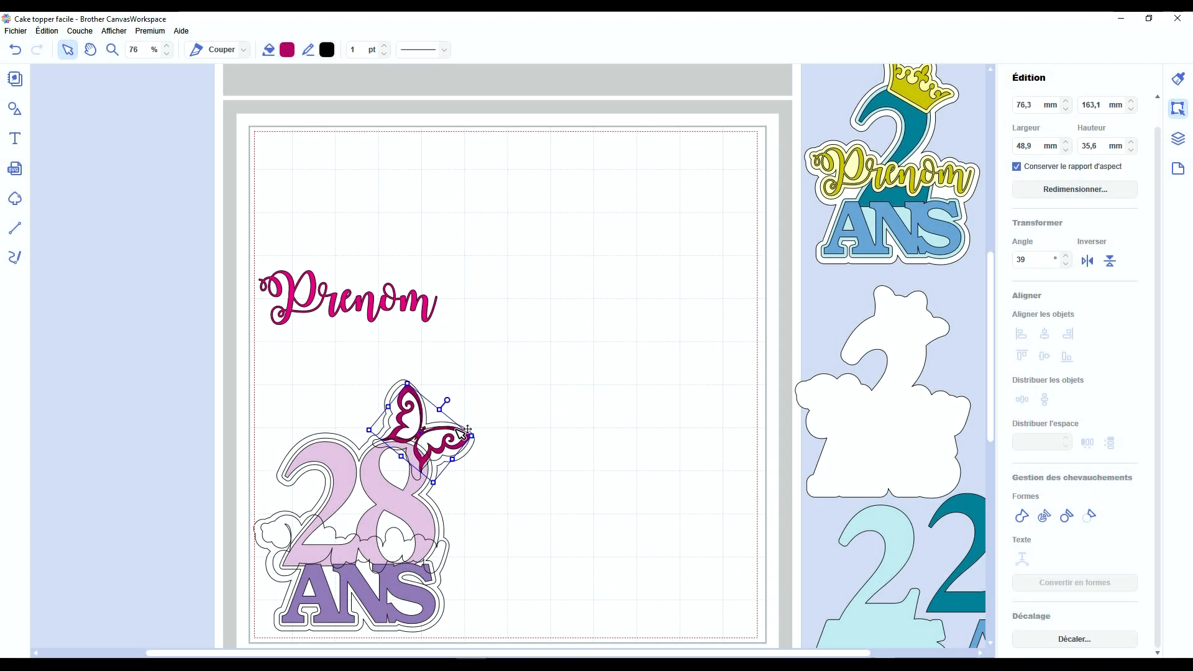
left_click_drag(468, 429, 463, 434)
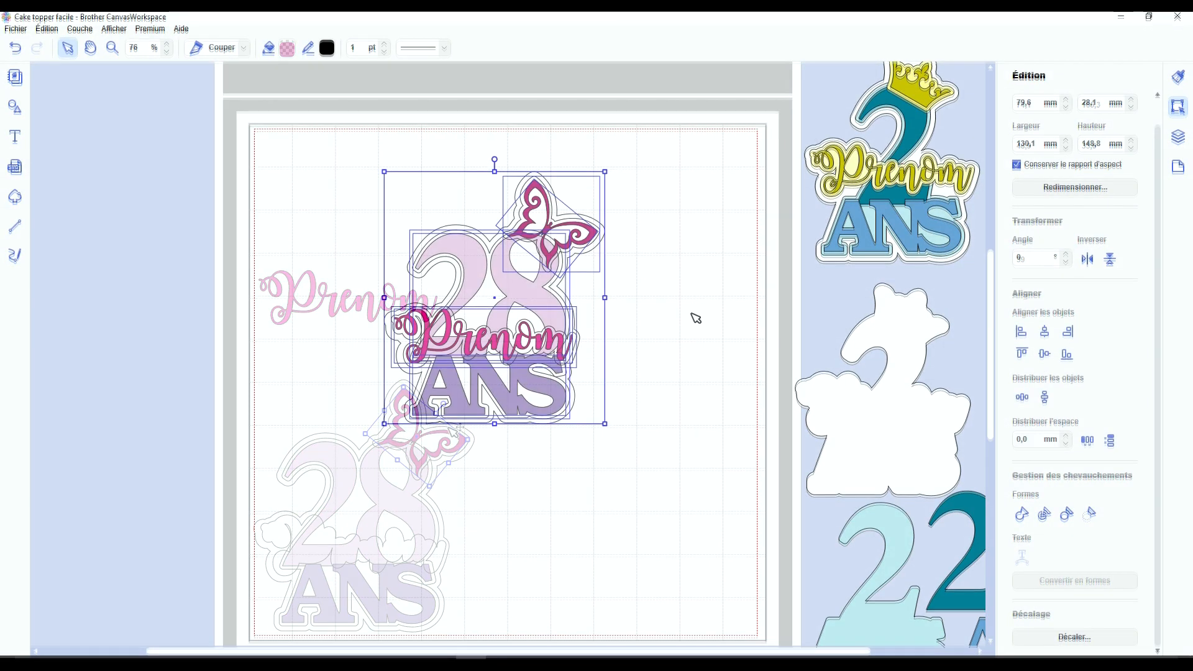
left_click(691, 312)
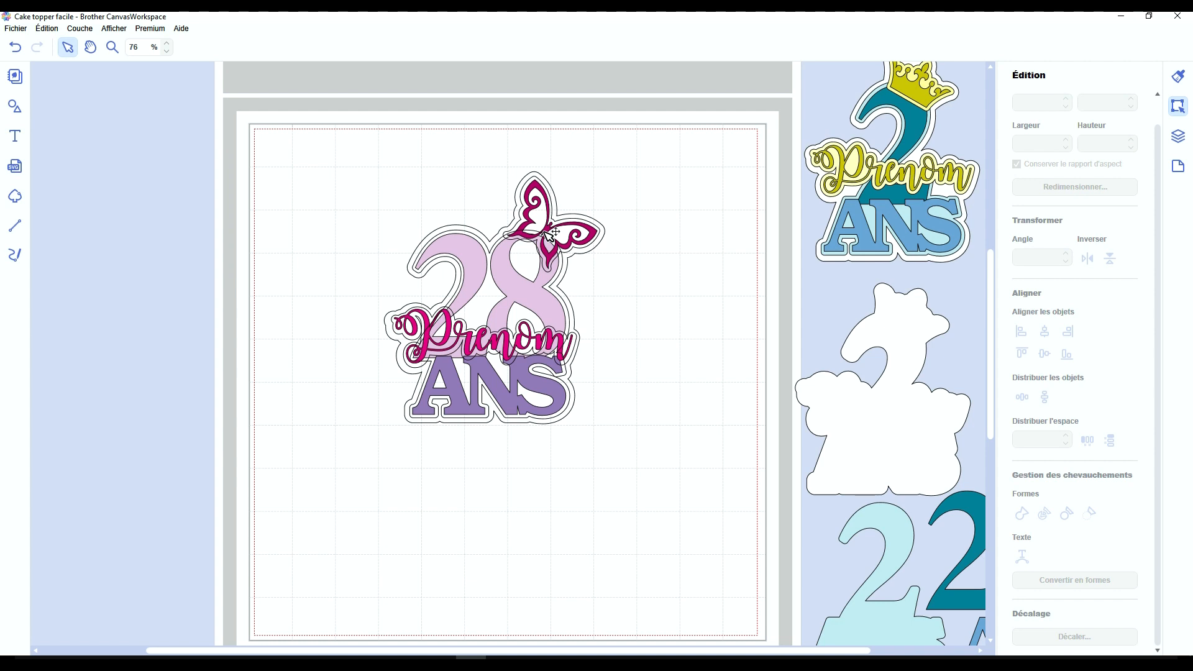
Step: Move the butterfly, Prenom, ANS and 28 layers above all the offset layers
scroll(595, 297, "up", 1)
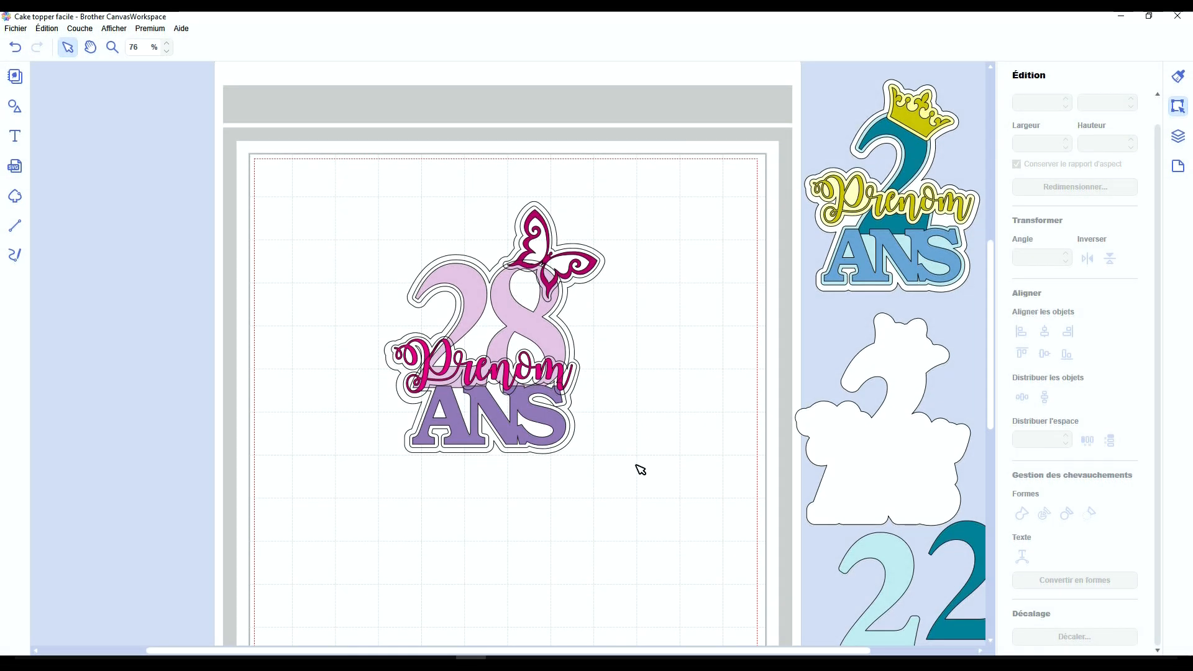
left_click(1176, 138)
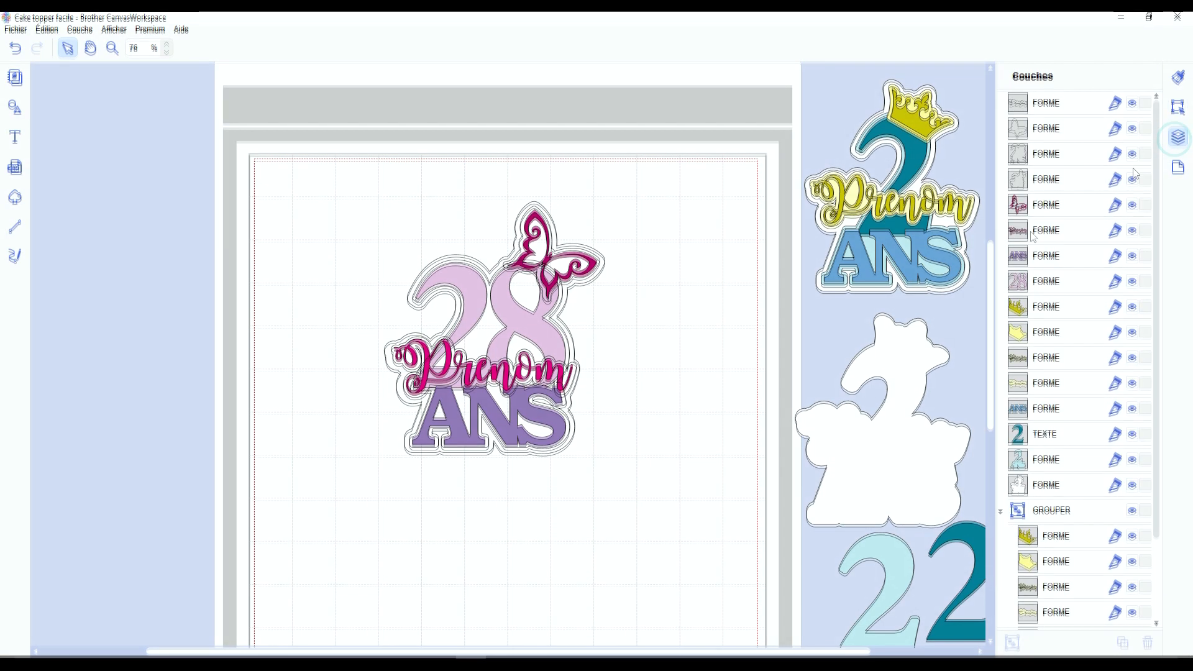
left_click(1050, 279)
left_click(1039, 205, "shift")
left_click_drag(1040, 205, 1036, 96)
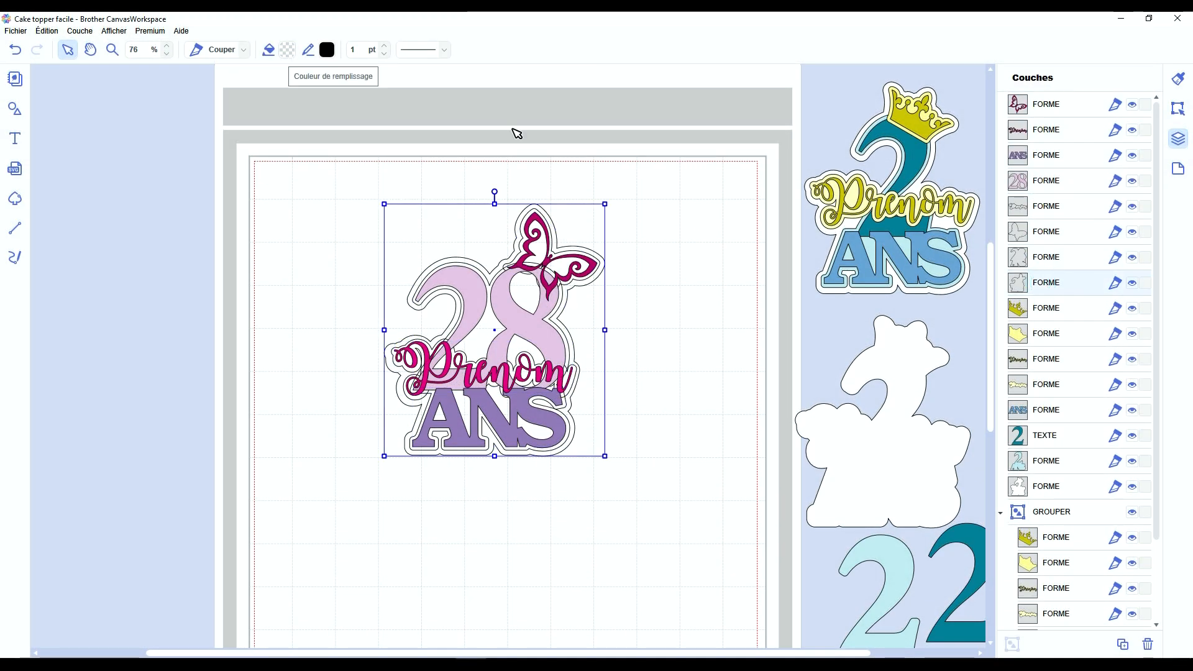
Step: Fill the large outer backing shape white and the 28 ANS offset pale mauve
left_click(287, 49)
left_click(427, 281)
left_click(690, 422)
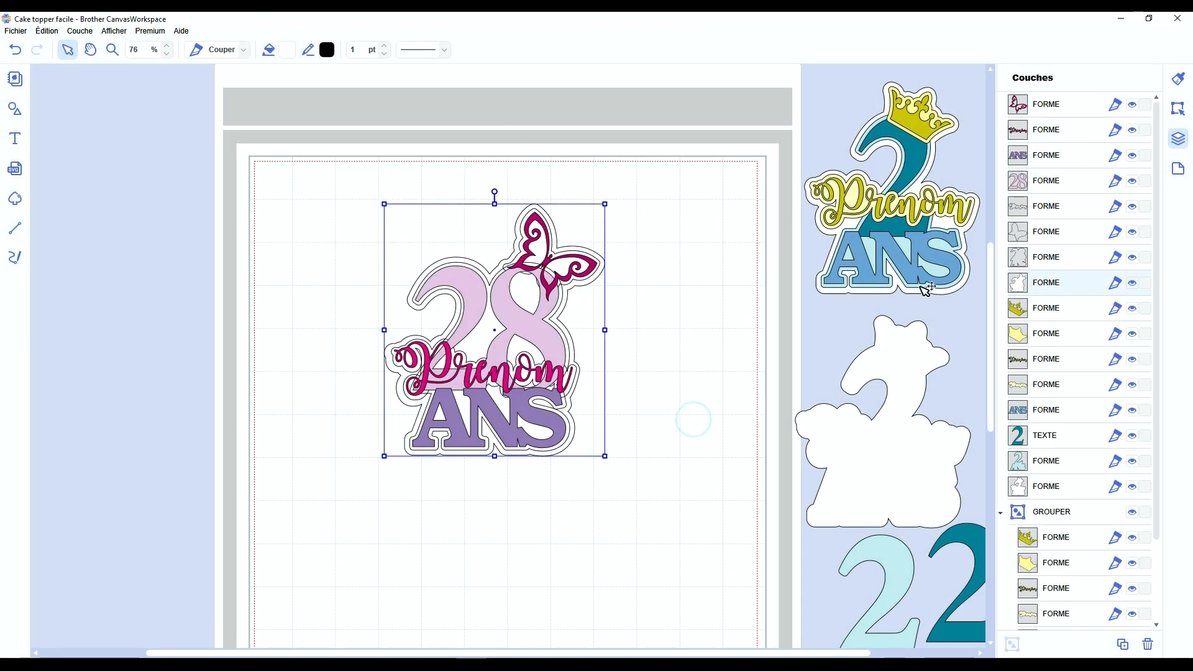
left_click(1047, 258)
left_click(287, 49)
left_click(473, 266)
left_click(690, 421)
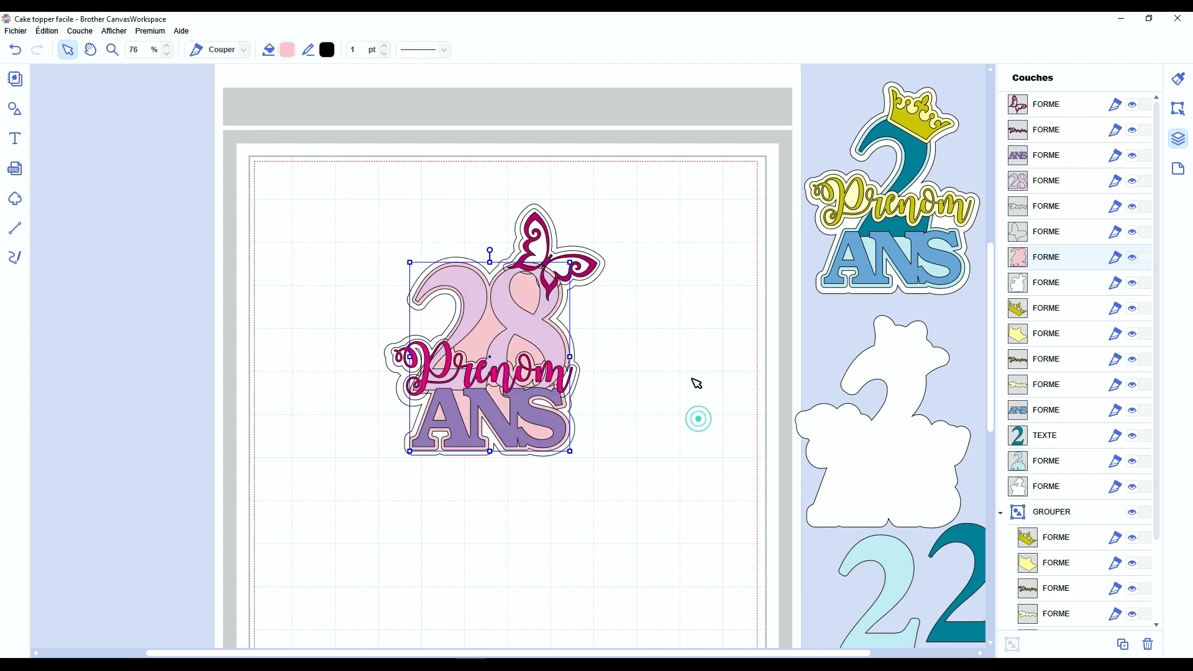
left_click(287, 49)
left_click(690, 422)
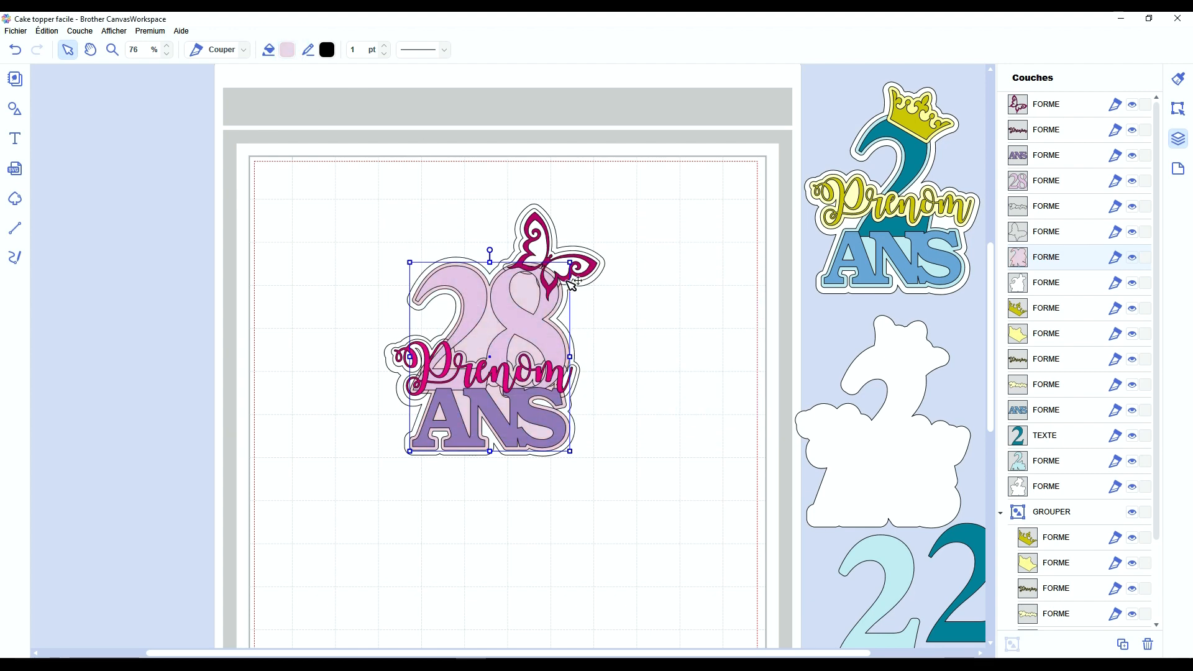
Step: Recolour the number 28 with a medium orchid purple fill
left_click(1047, 180)
left_click(287, 49)
left_click(586, 351)
left_click(690, 422)
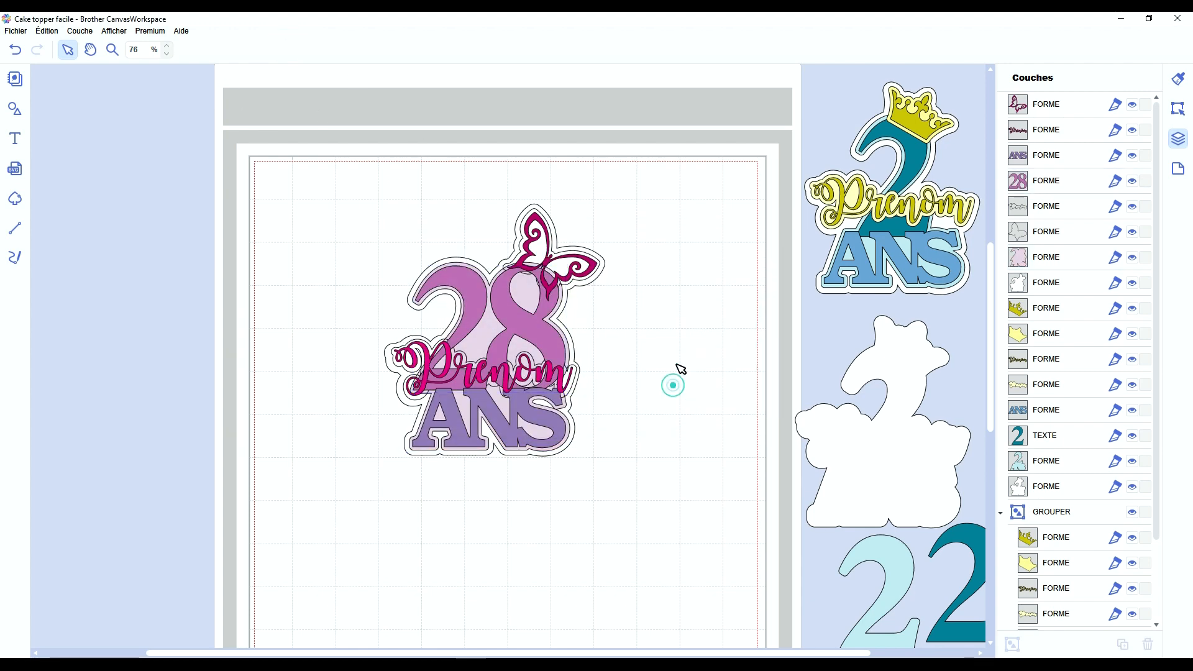
Step: Fill the butterfly offset with dusty mauve and move its layer above the ANS and 28 layers
left_click(1042, 231)
left_click(287, 49)
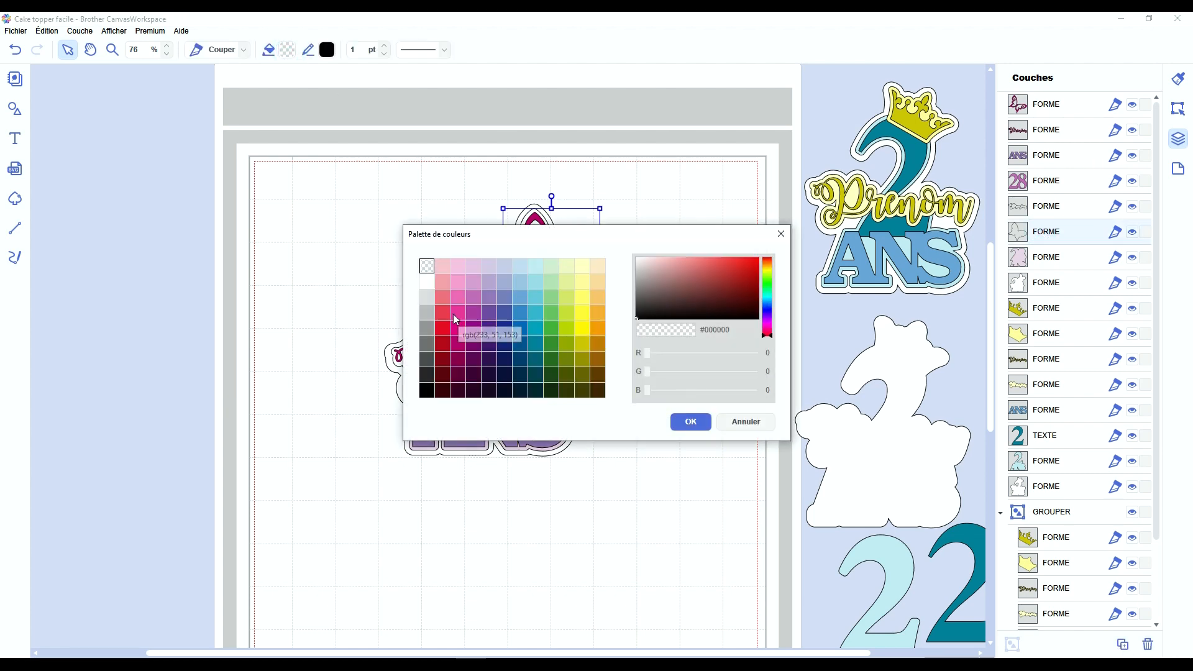
left_click(457, 341)
left_click(702, 280)
left_click(690, 422)
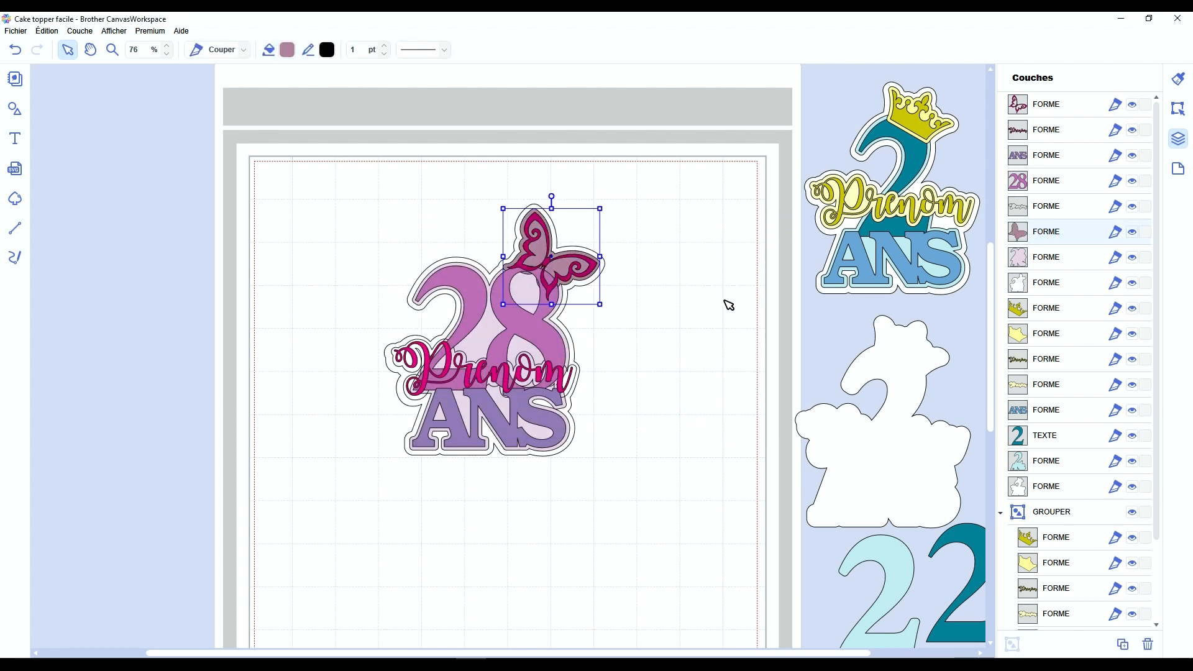
left_click_drag(1048, 241, 1046, 153)
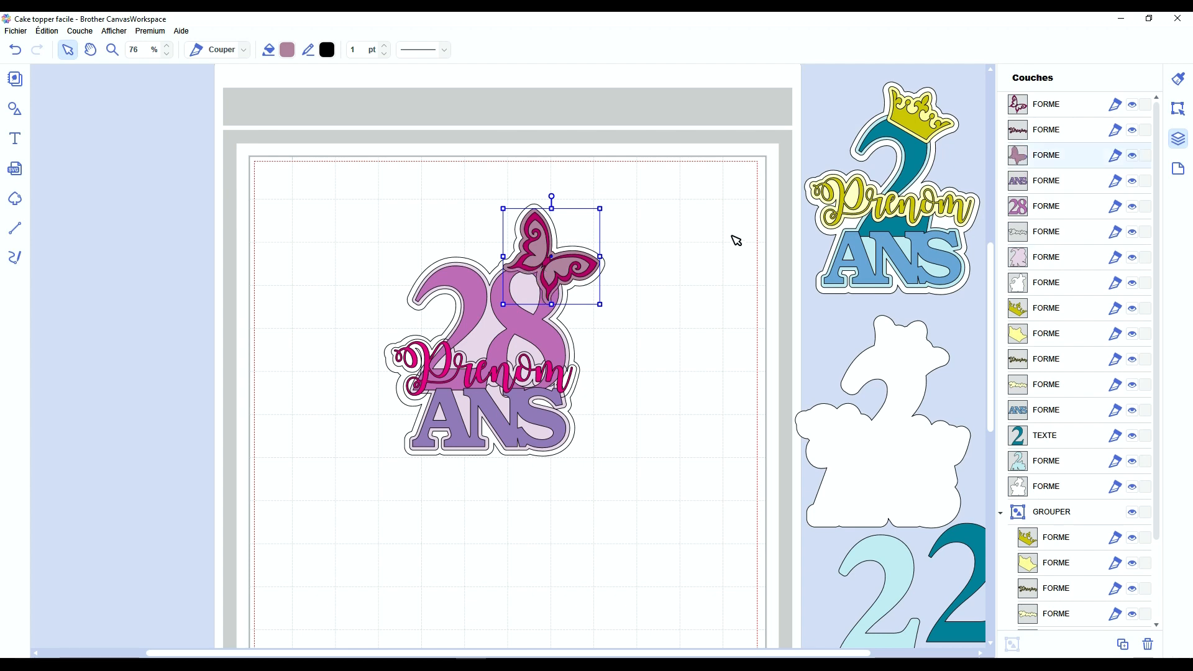
Step: Lighten the butterfly offset's fill colour to #C29EB2
left_click(293, 54)
left_click(658, 268)
left_click(690, 421)
left_click(675, 325)
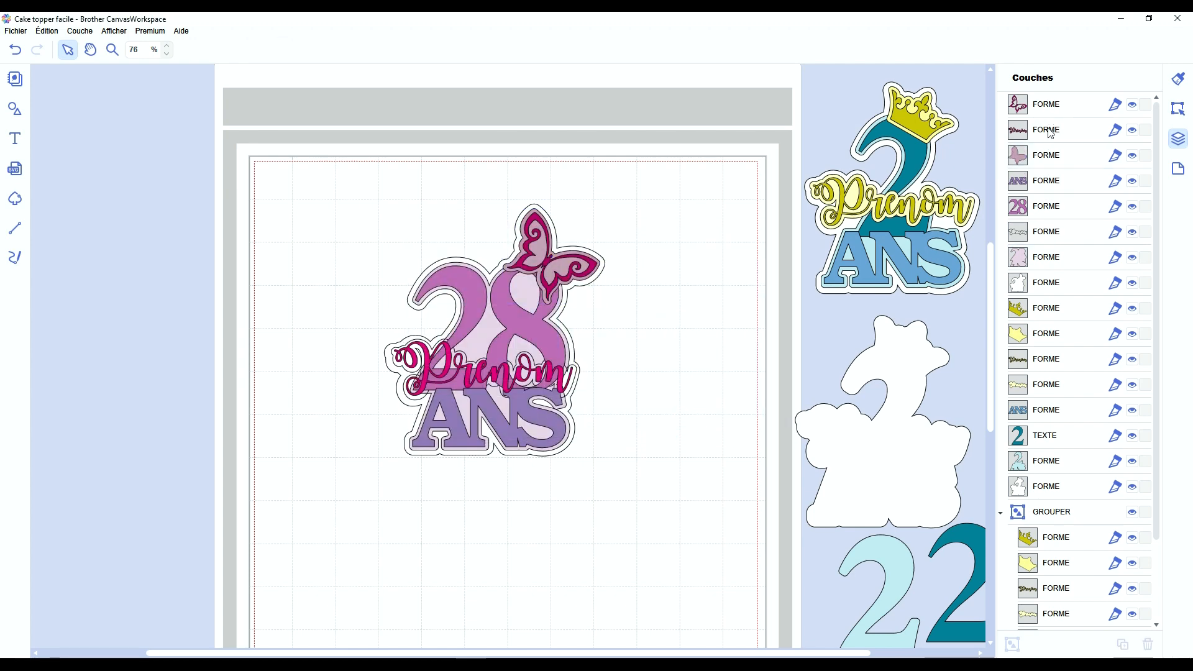
Step: Copy the fill colour code #C29EB2 from the butterfly offset
left_click(1043, 232)
left_click(1064, 161)
left_click(286, 51)
double_click(732, 331)
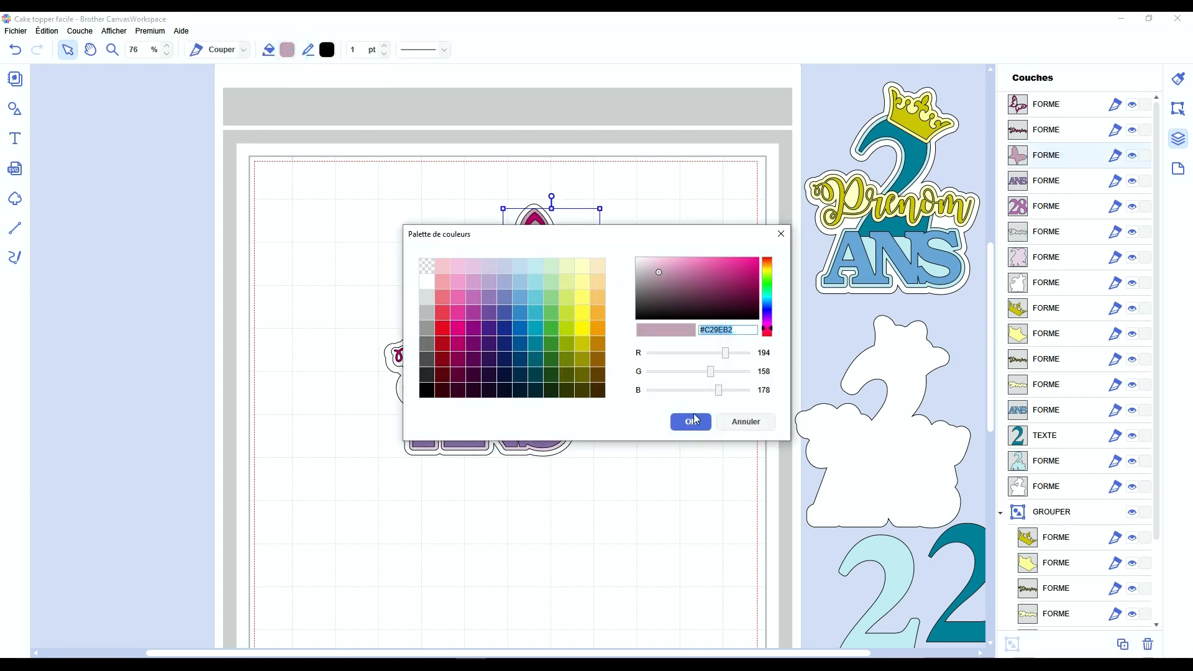
left_click(692, 420)
Step: Fill the Prenom offset with the copied colour #C29EB2 and move its layer above ANS
left_click(1052, 224)
left_click(284, 51)
left_click(719, 330)
left_click(718, 416)
left_click(285, 50)
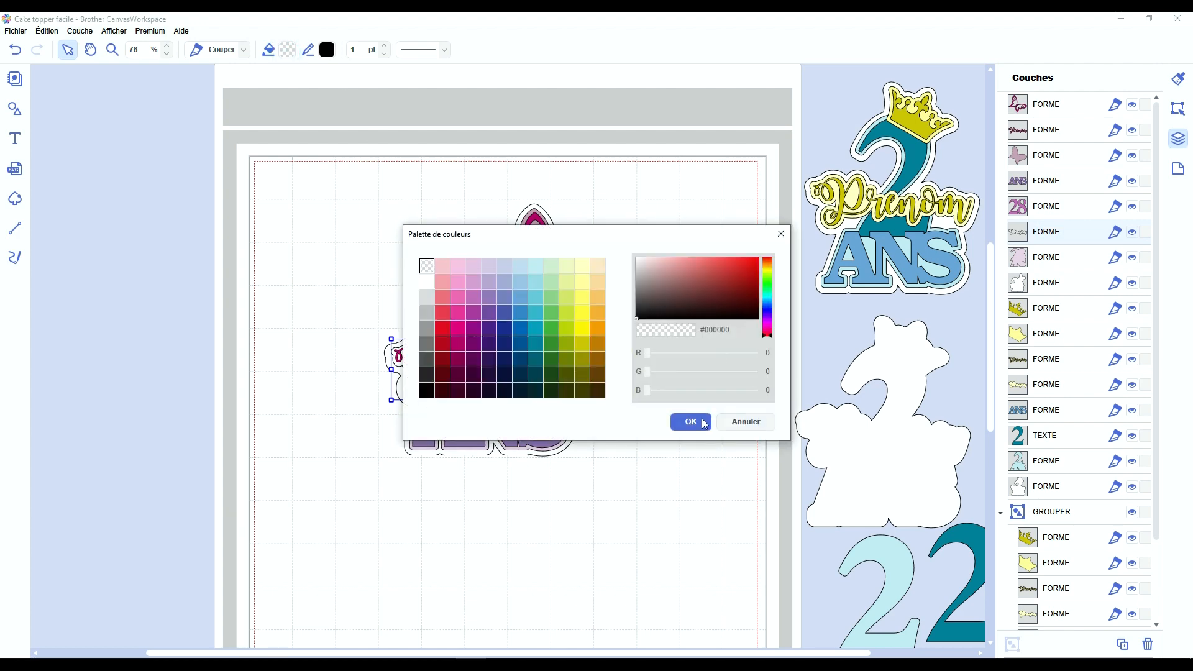
left_click(426, 283)
double_click(736, 330)
key("ctrl+v")
left_click(695, 416)
left_click_drag(1020, 180, 1020, 179)
left_click(702, 283)
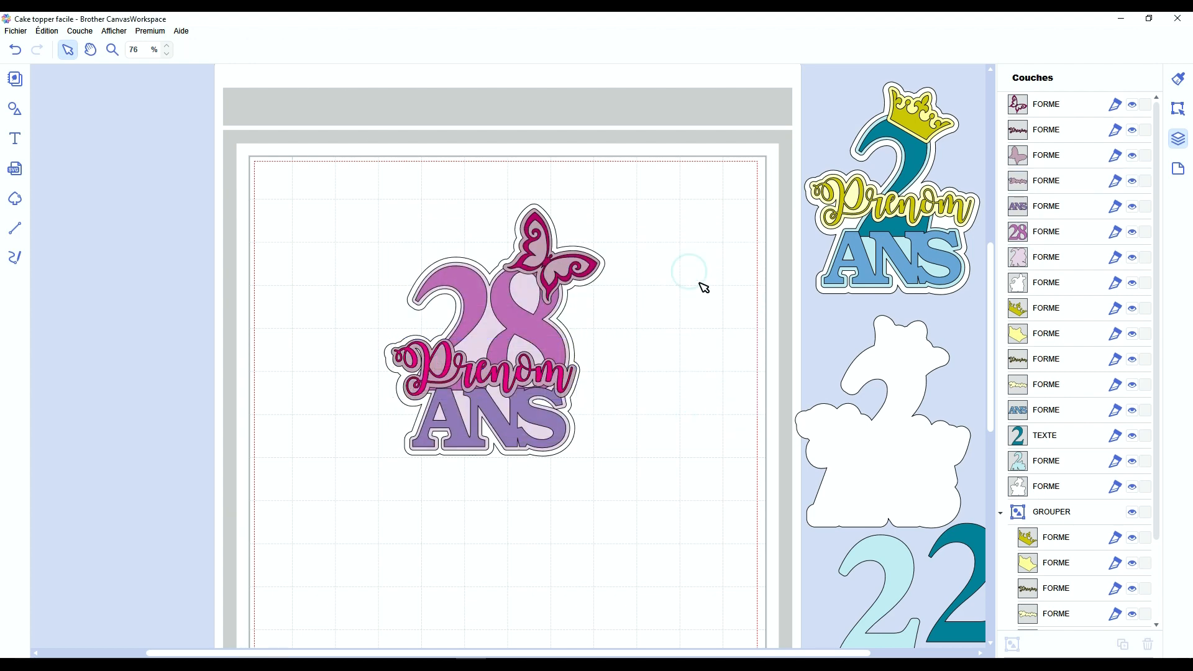
Step: Group all the pieces of the 28 ANS topper and place the group in the mat's upper-left corner
left_click_drag(673, 185, 382, 474)
key("ctrl+g")
left_click_drag(538, 332, 420, 299)
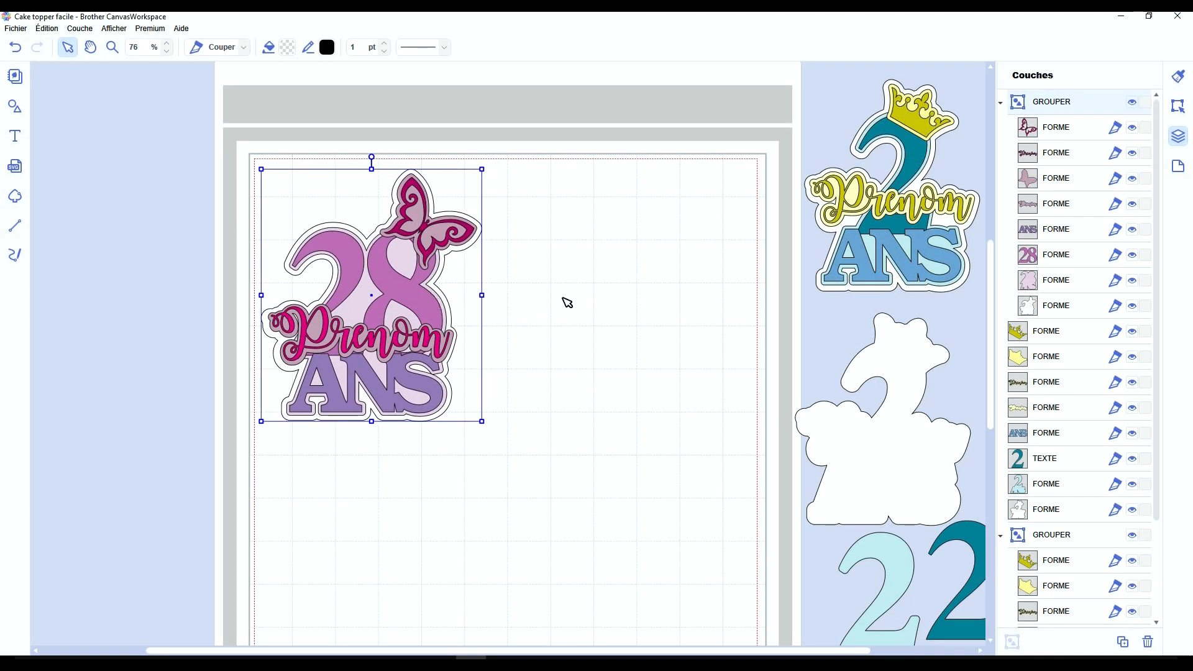
left_click(583, 300)
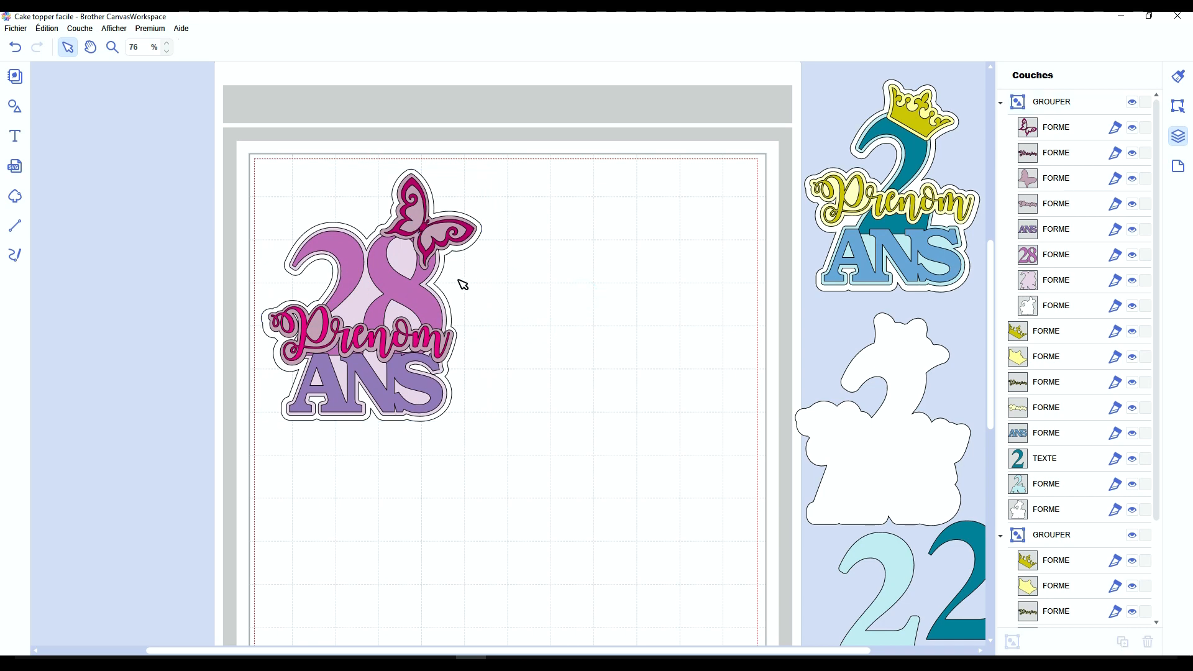
Step: Duplicate the grouped 28 ANS topper and ungroup the copy into individual pieces spread out across the mat
left_click(390, 292)
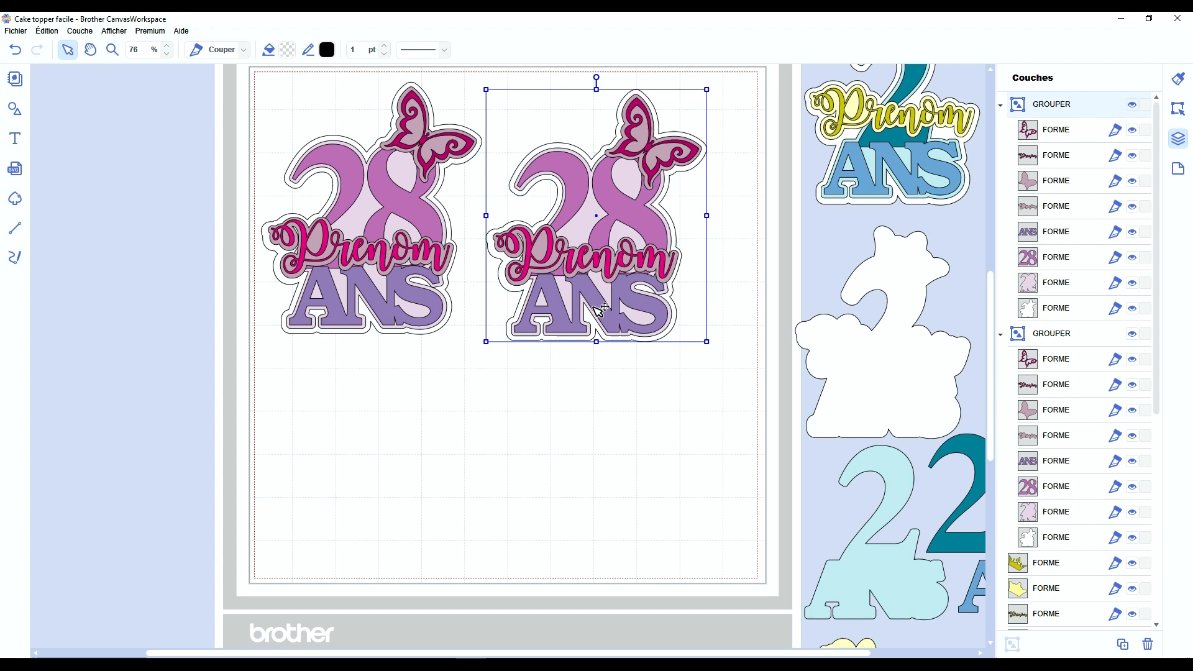
key("ctrl+shift+g")
left_click(623, 372)
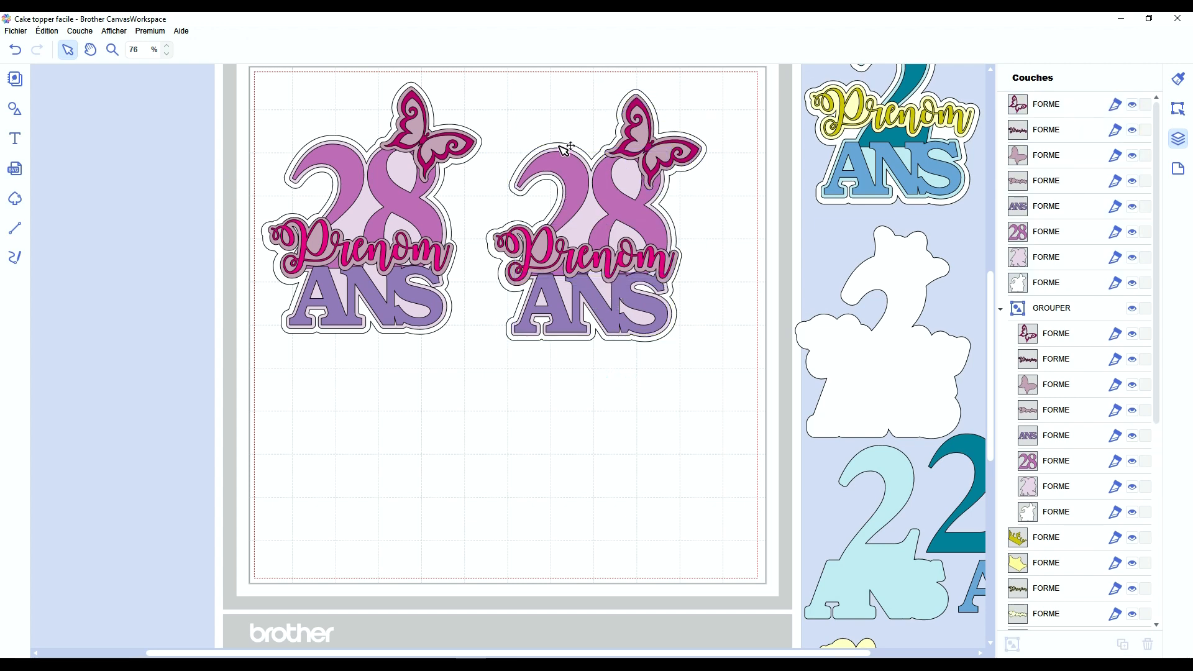
left_click_drag(557, 155, 334, 385)
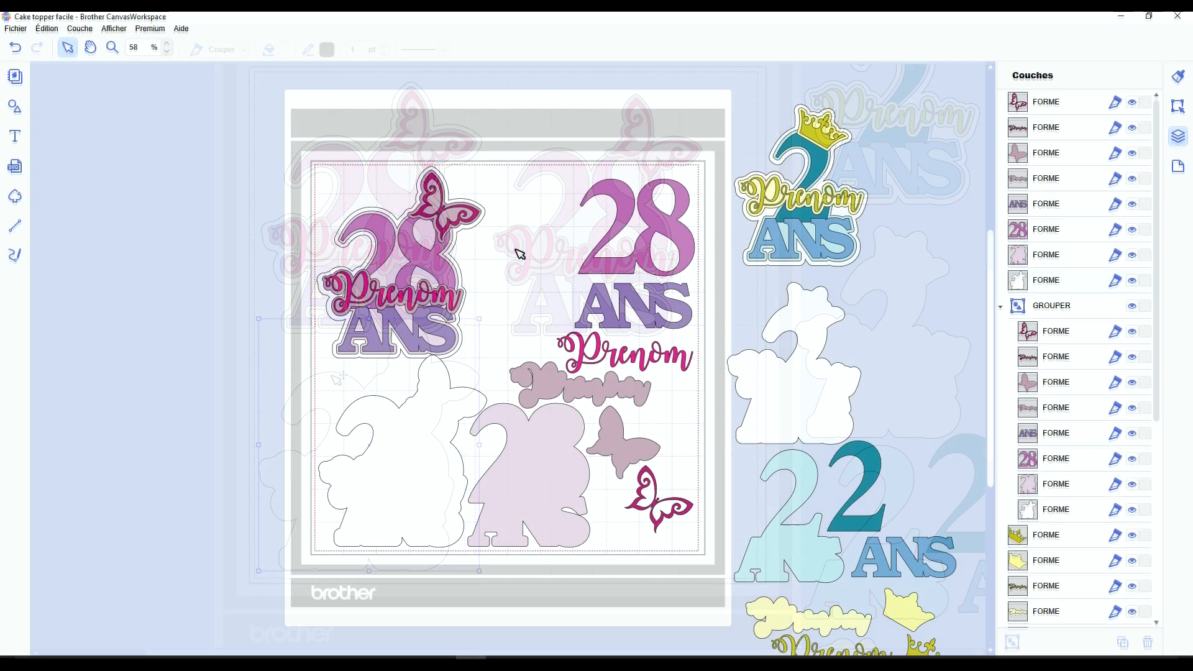
left_click(520, 254)
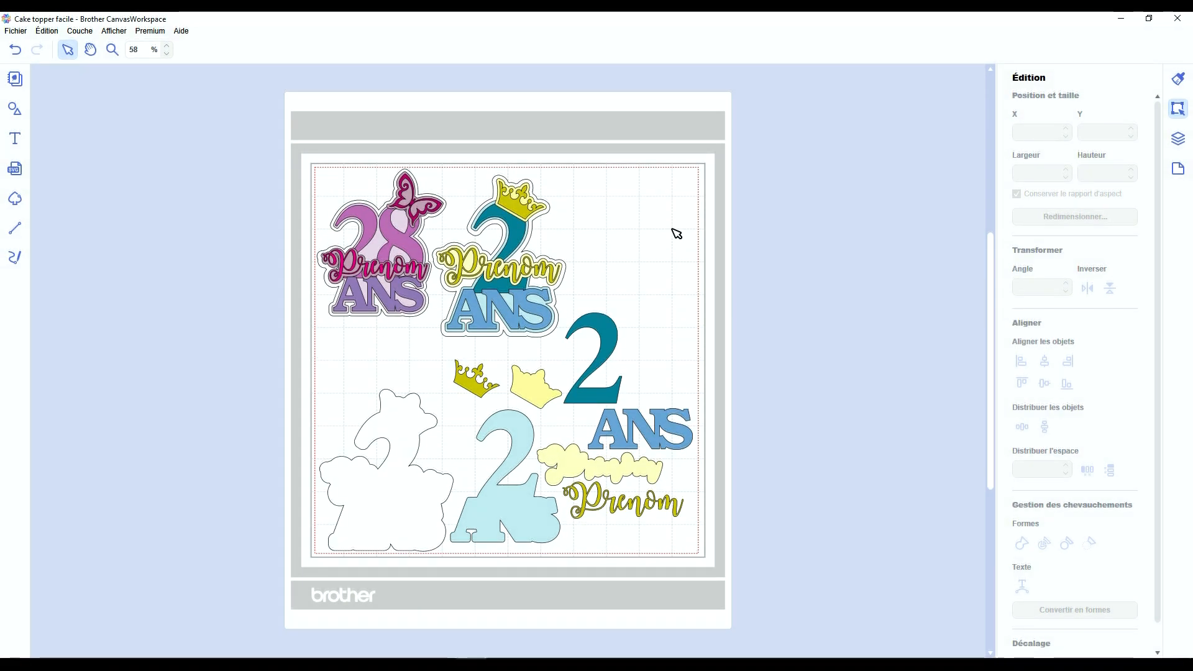
Step: Open the export and transfer options for the FCM file
left_click(17, 35)
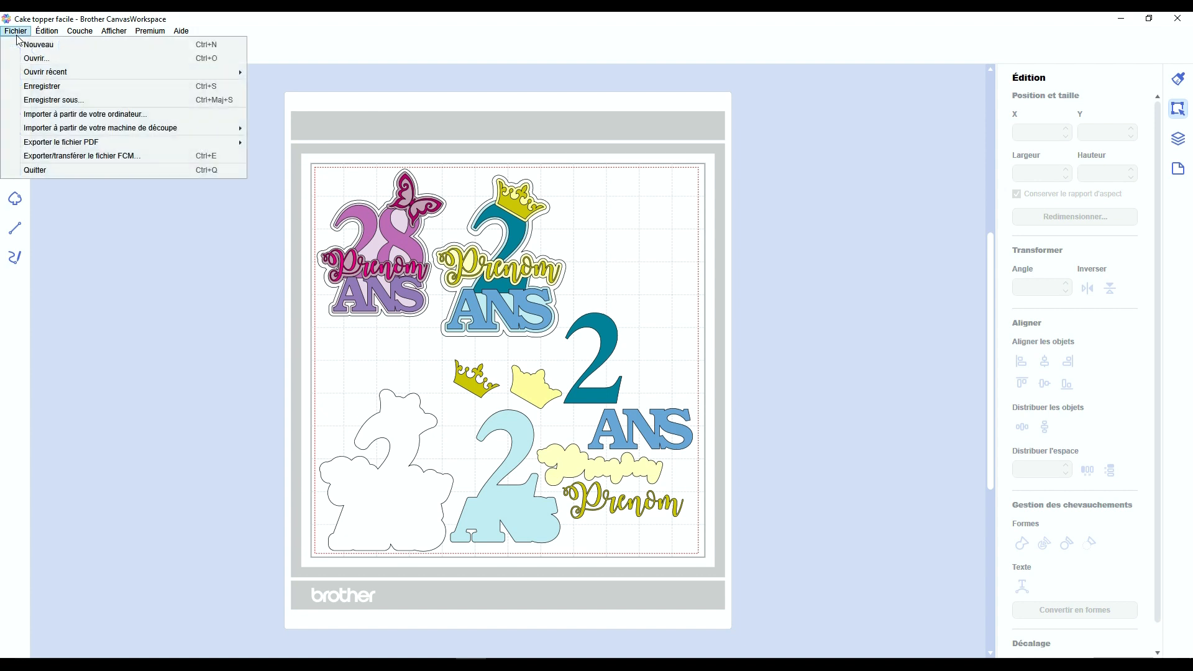
left_click(149, 159)
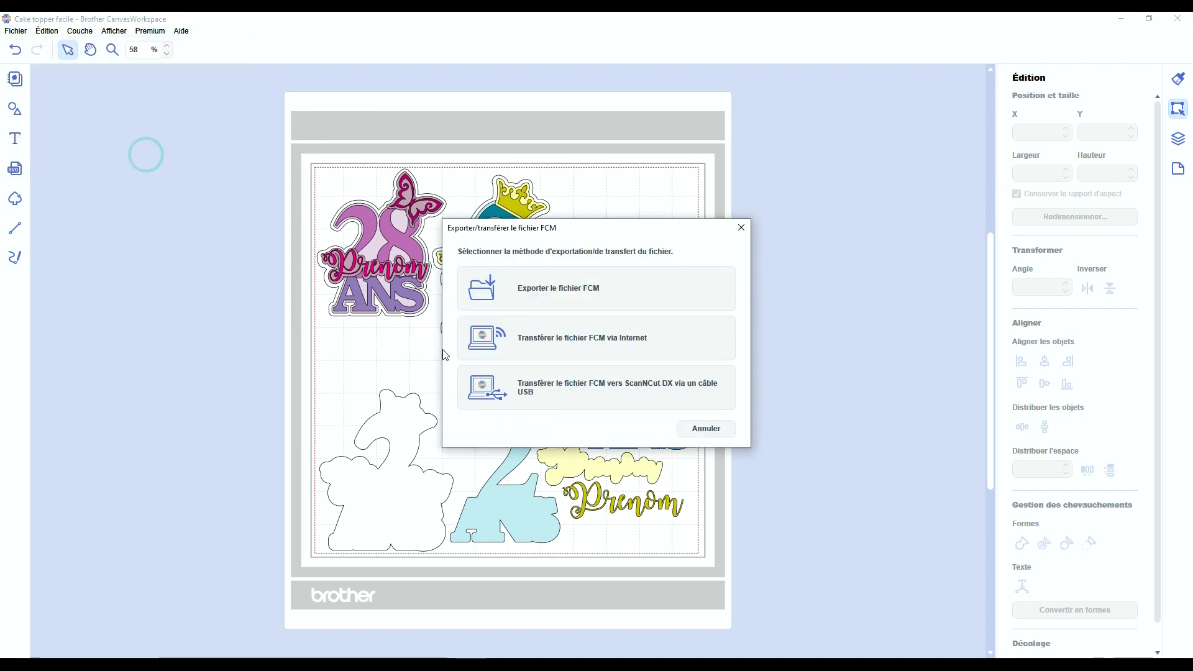